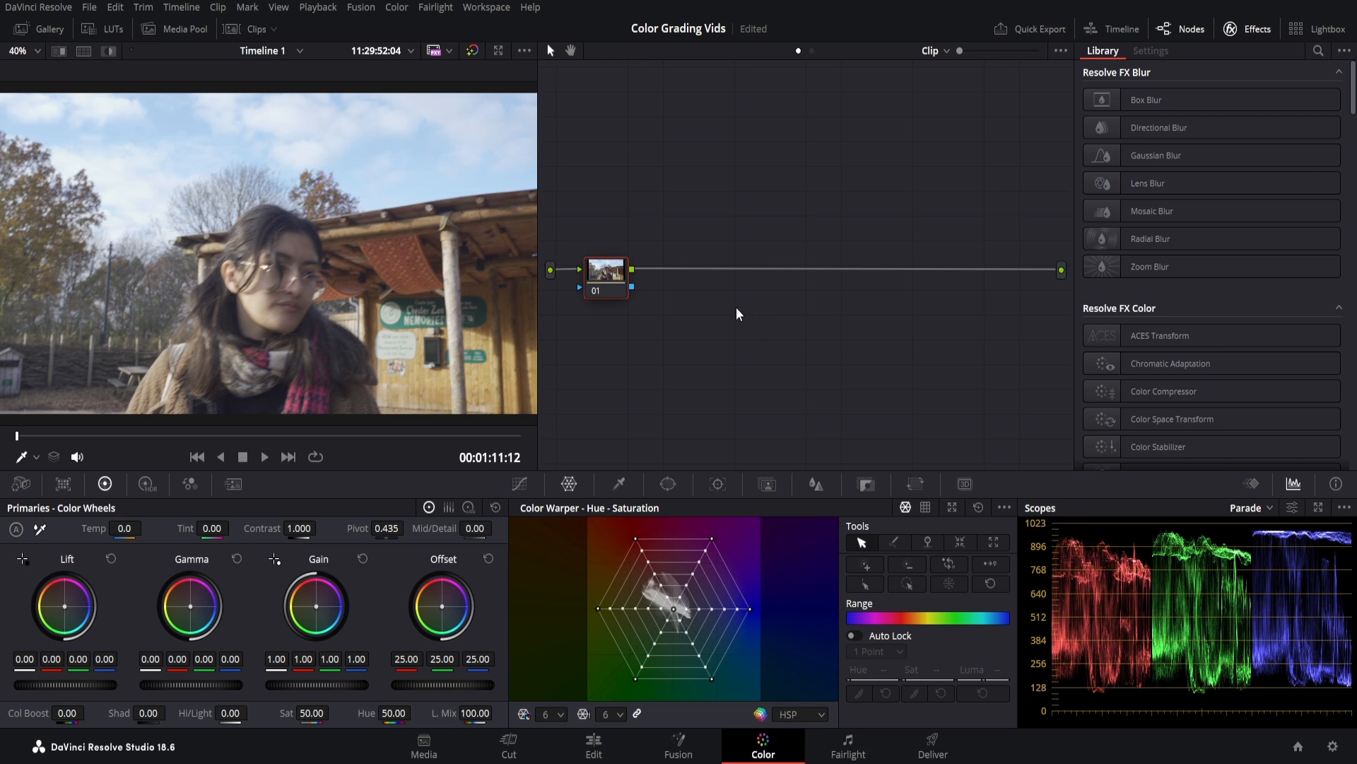
# Add serial nodes after node 01 and label the first two CST and WB SAT CON.
pyautogui.moveTo(600, 274); pyautogui.dragTo(567, 236)
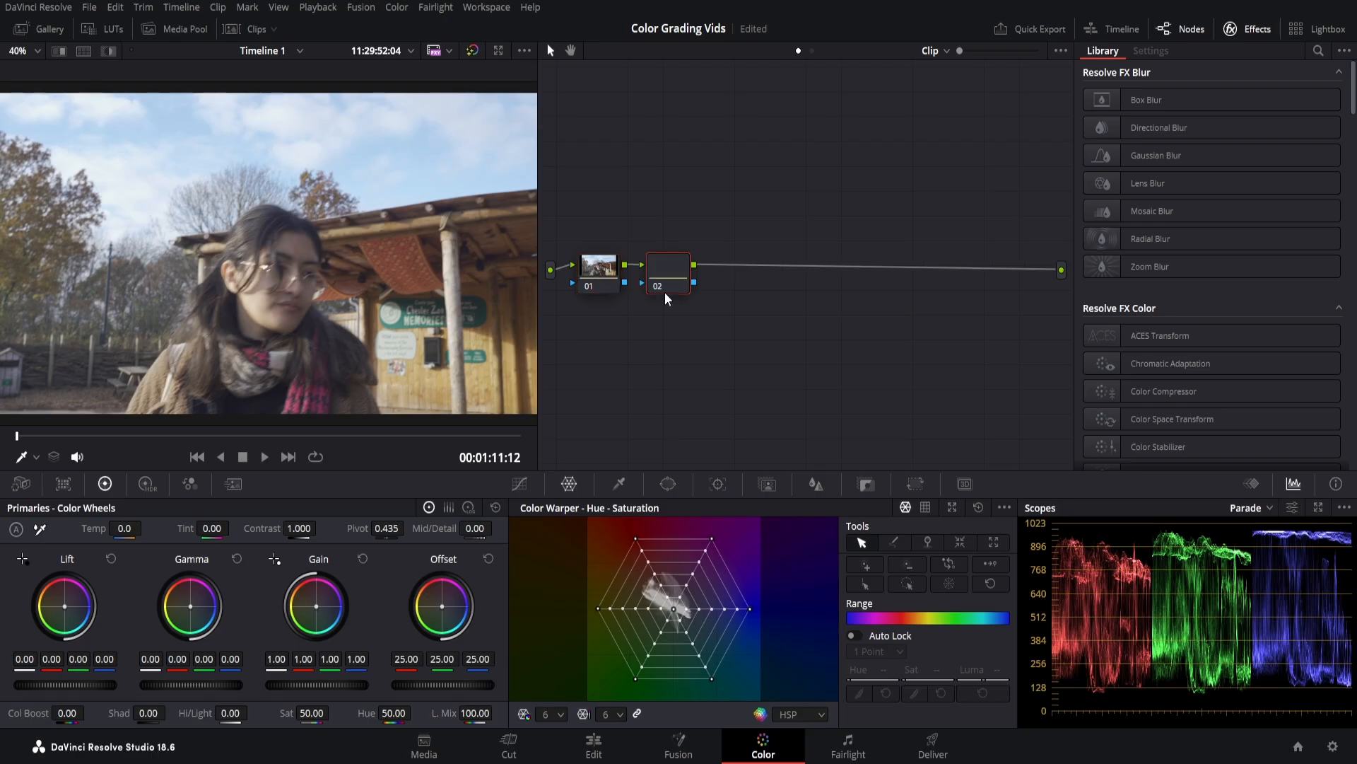
pyautogui.hotkey('alt', 's')
pyautogui.hotkey('alt', 's')
pyautogui.hotkey('alt', 's')
pyautogui.hotkey('alt', 's')
pyautogui.hotkey('alt', 's')
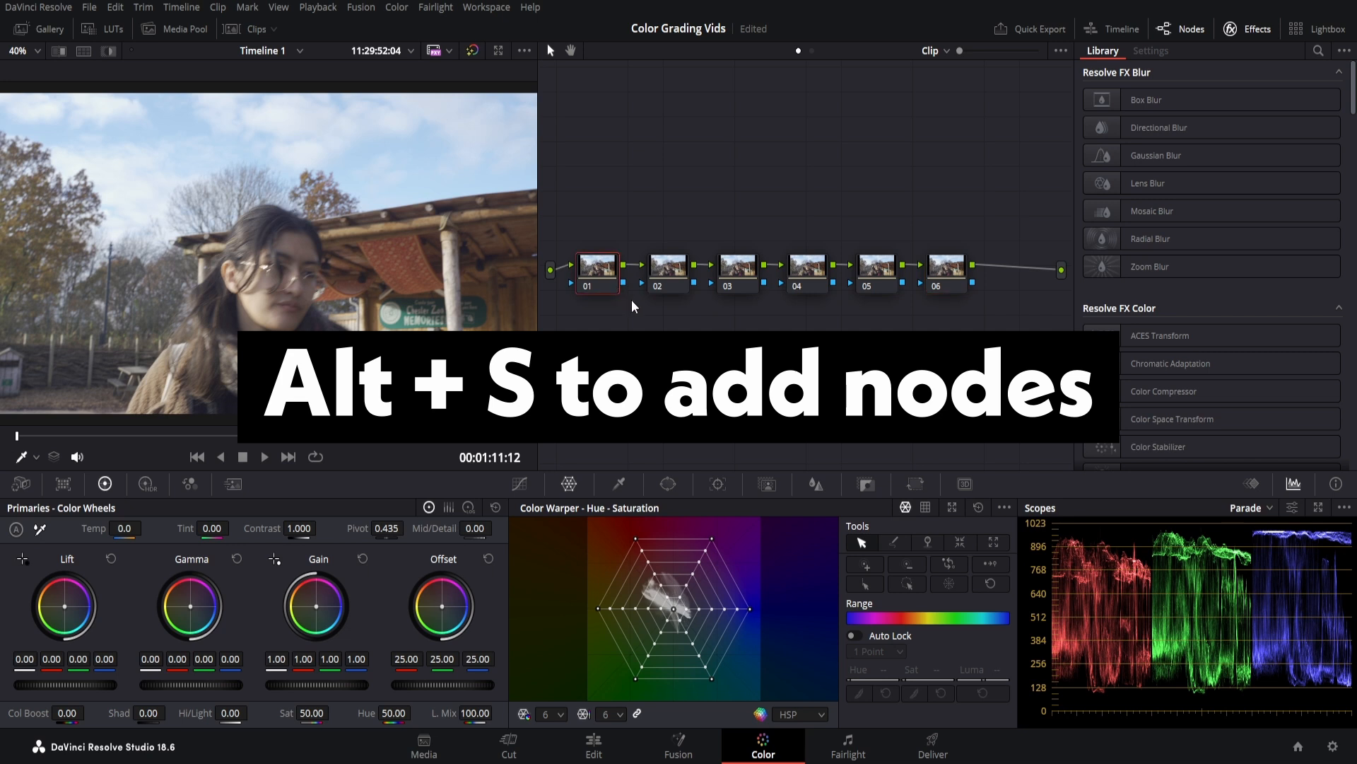
pyautogui.write('cST')
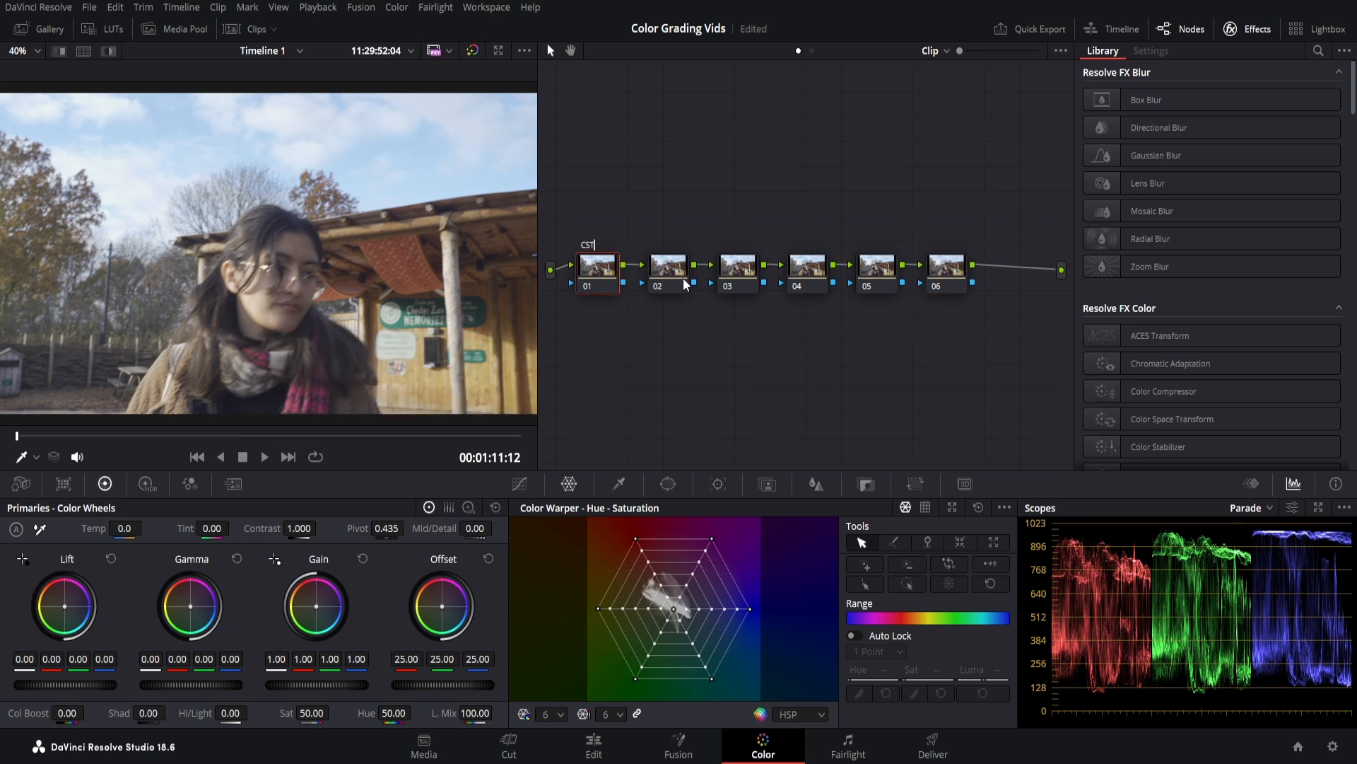
pyautogui.click(672, 277)
pyautogui.doubleClick(664, 265)
pyautogui.write('WB SAT CON')
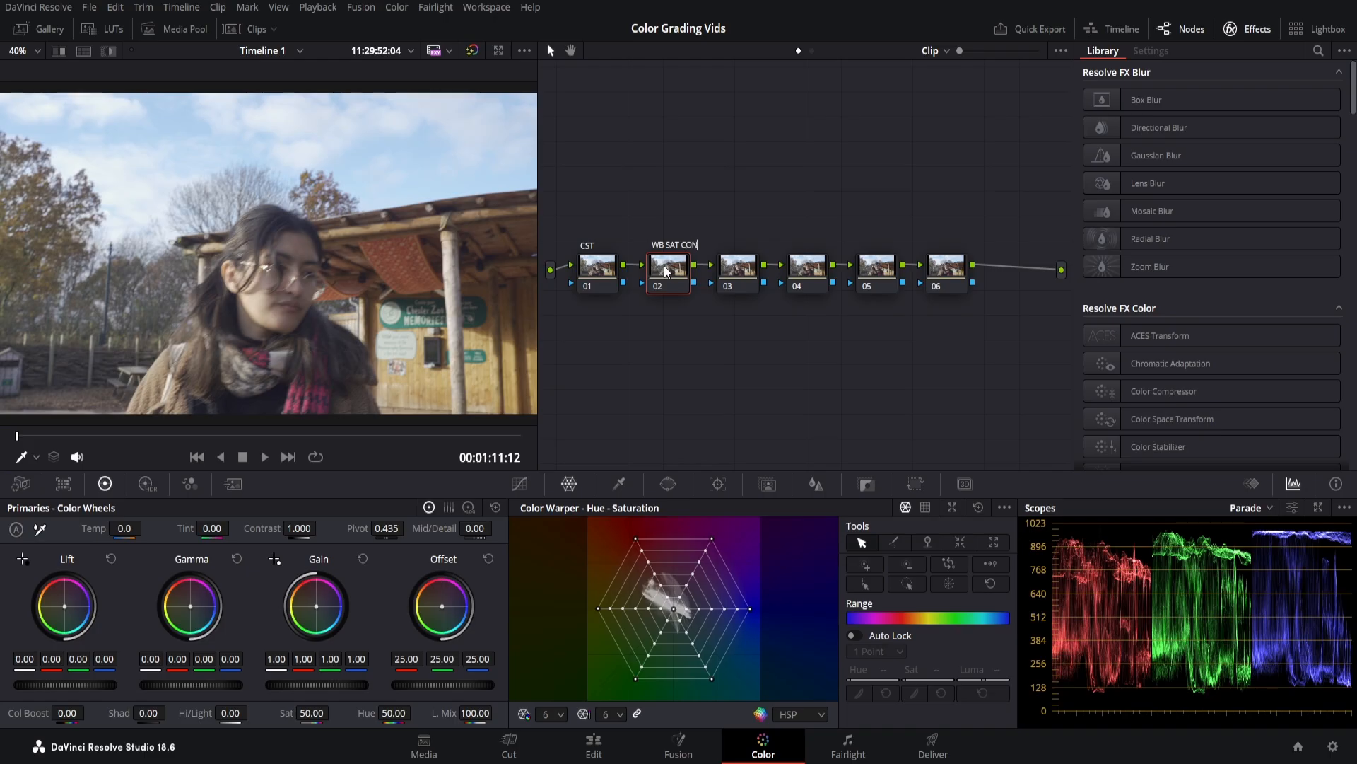
pyautogui.click(737, 282)
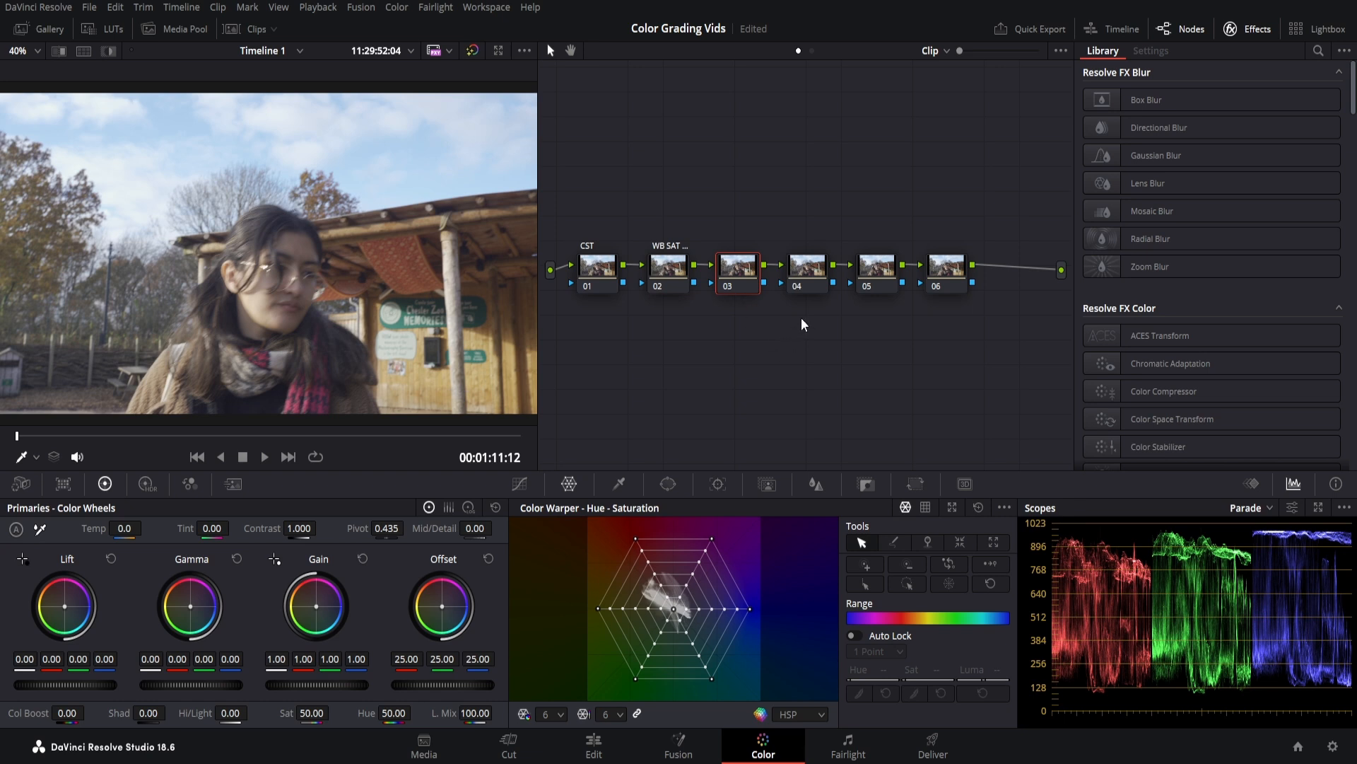
# Label nodes 03–06 COLOR CORRECT, GRADES, GLOW and FILM GRAIN.
pyautogui.write('COLOR CORRECT')
pyautogui.click(807, 269)
pyautogui.write('GRADES')
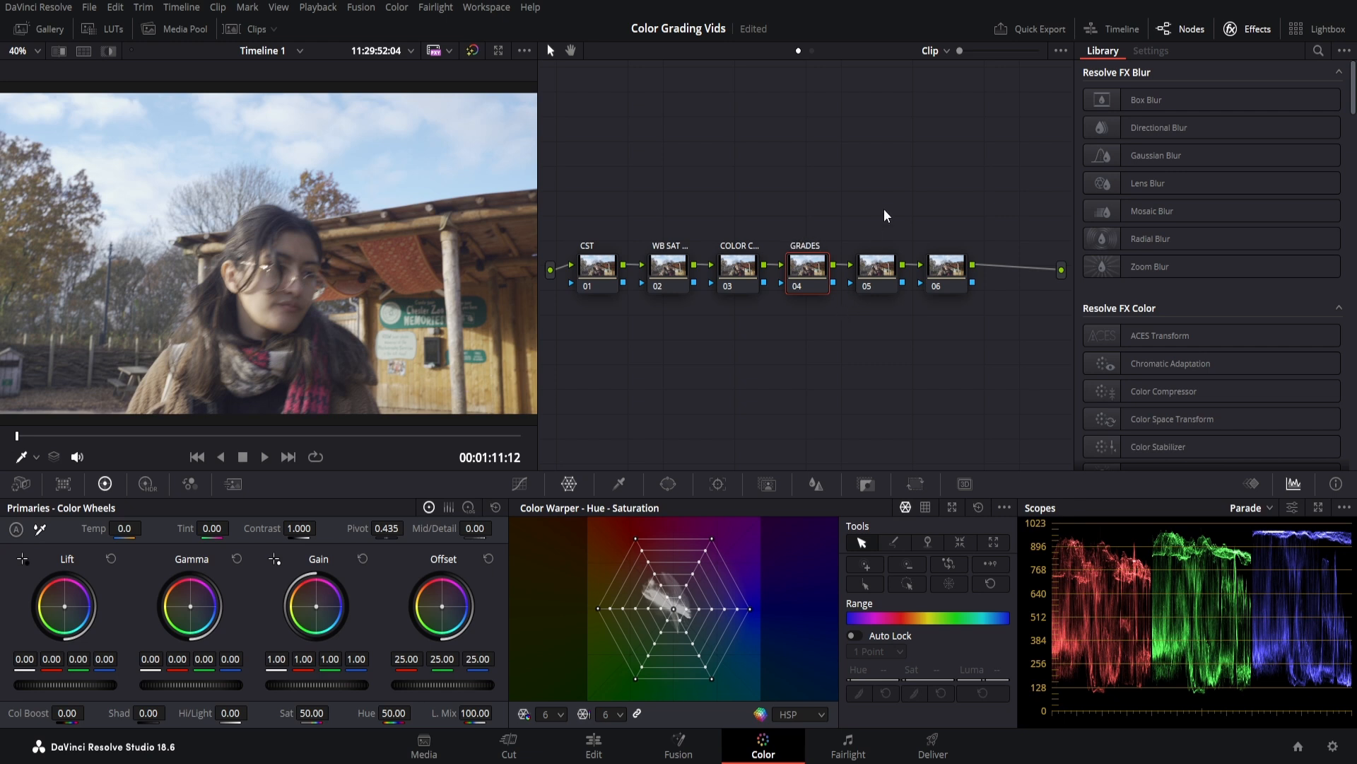
pyautogui.click(884, 266)
pyautogui.write('GLOW')
pyautogui.click(953, 269)
pyautogui.write('FILM GRAIN')
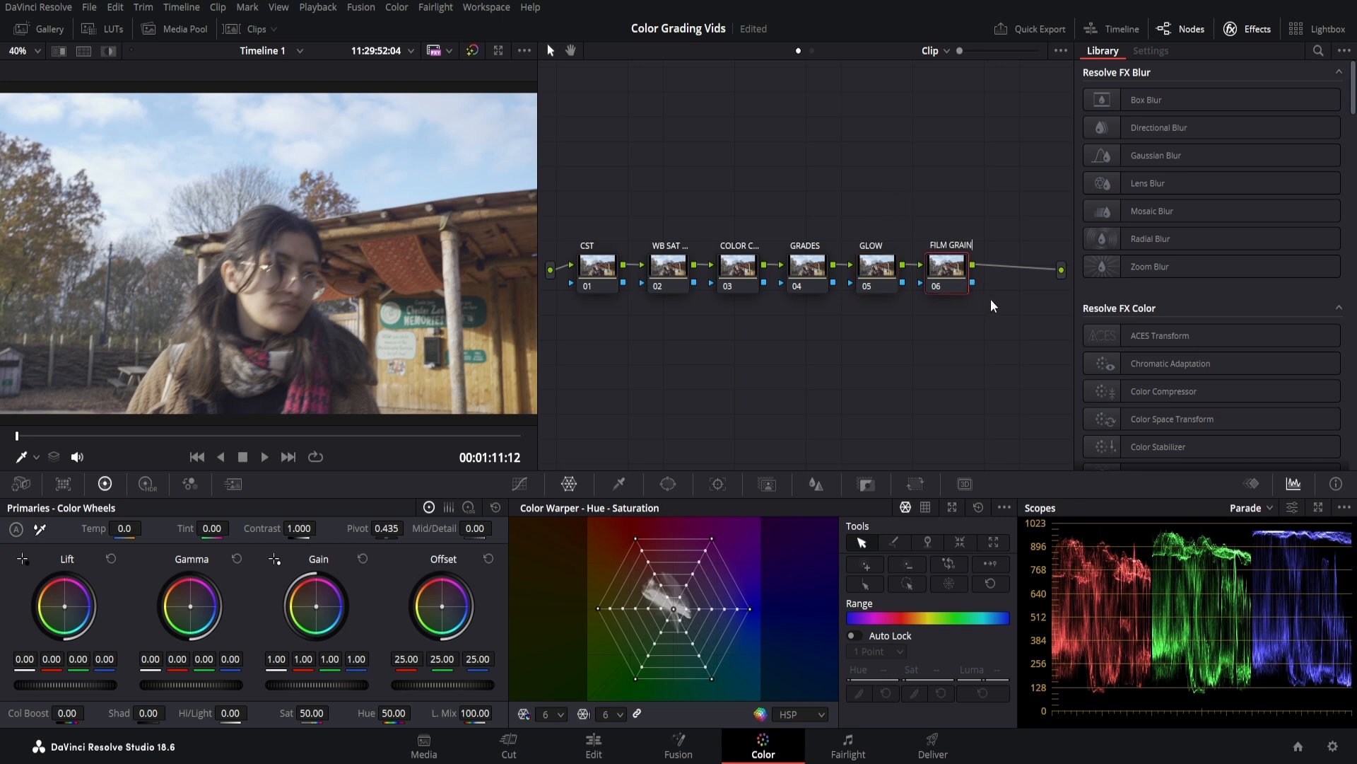
pyautogui.press('Return')
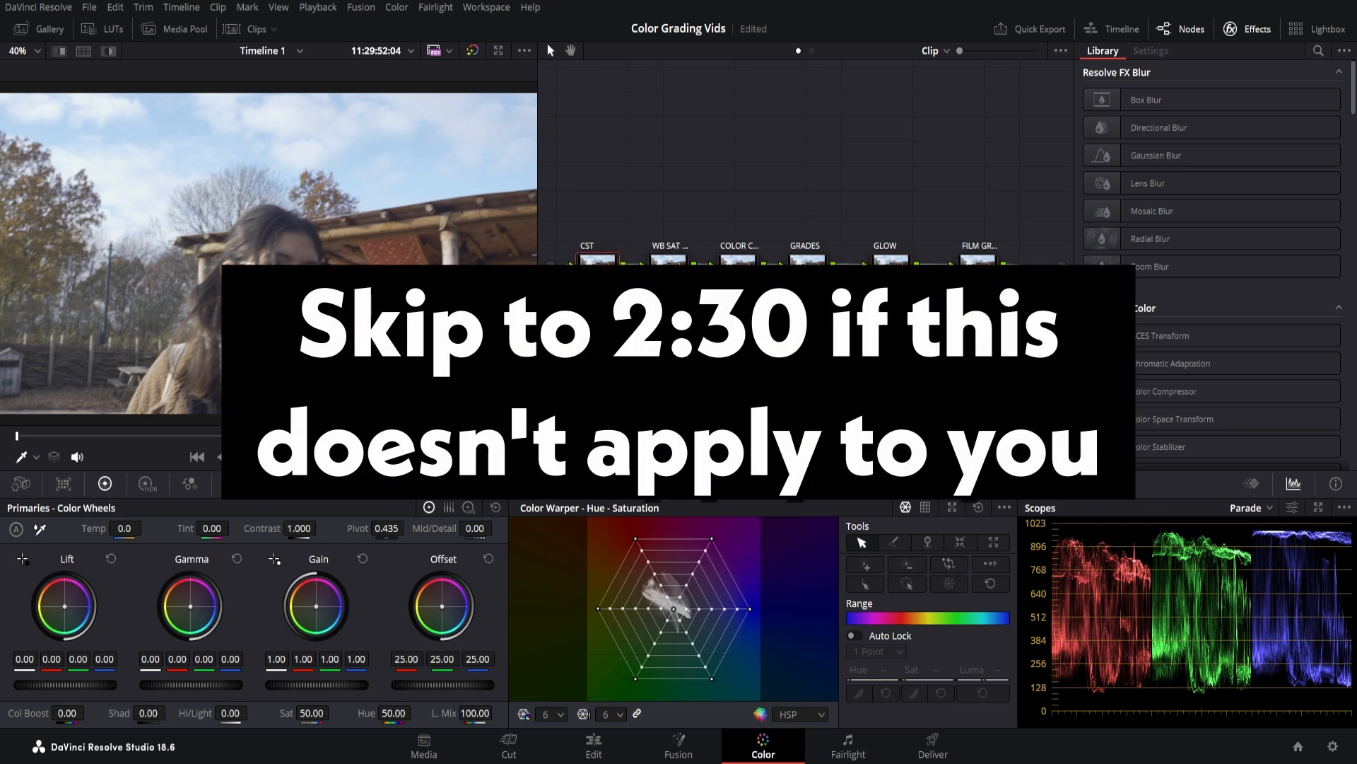
# Apply Color Space Transform to the CST node: Rec.2100 input, Rec.709 output colour space and gamma.
pyautogui.click(1319, 51)
pyautogui.write('color s')
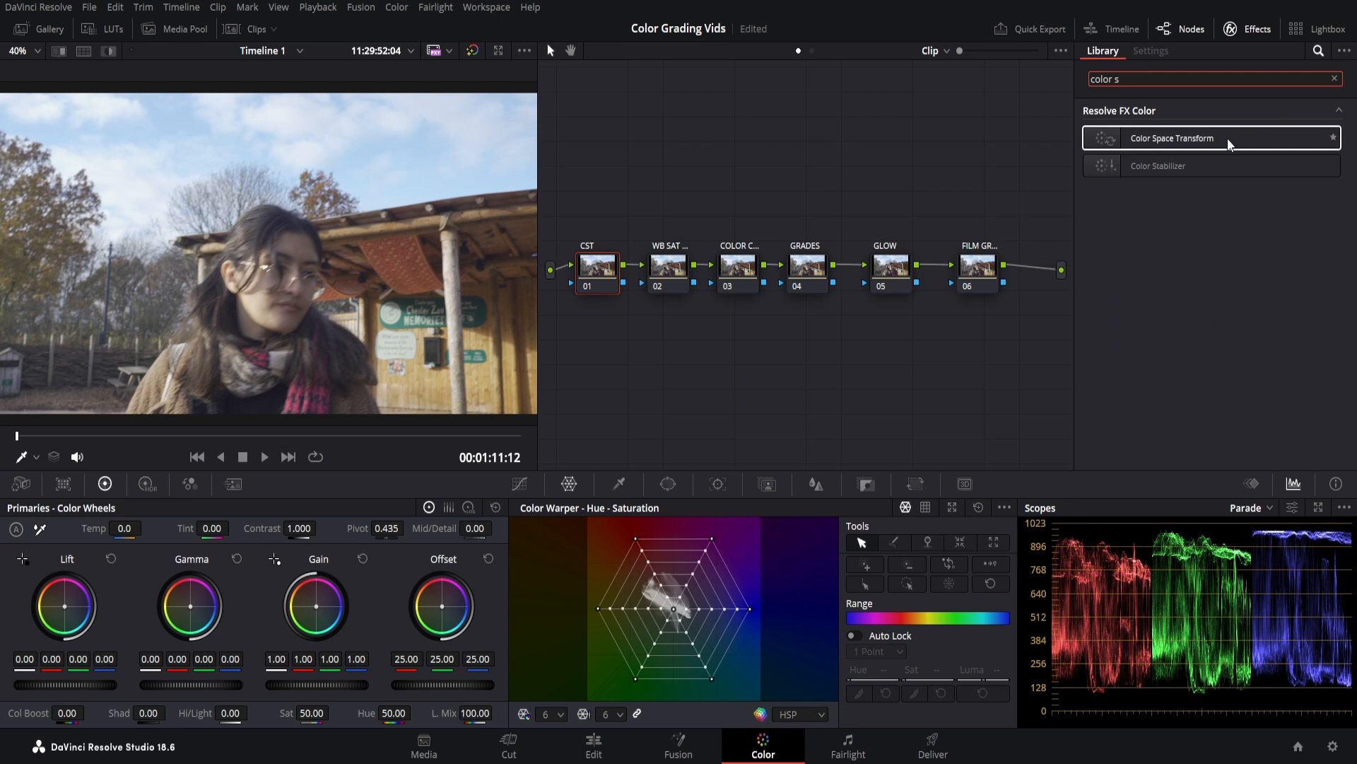
pyautogui.moveTo(1228, 138); pyautogui.dragTo(605, 271)
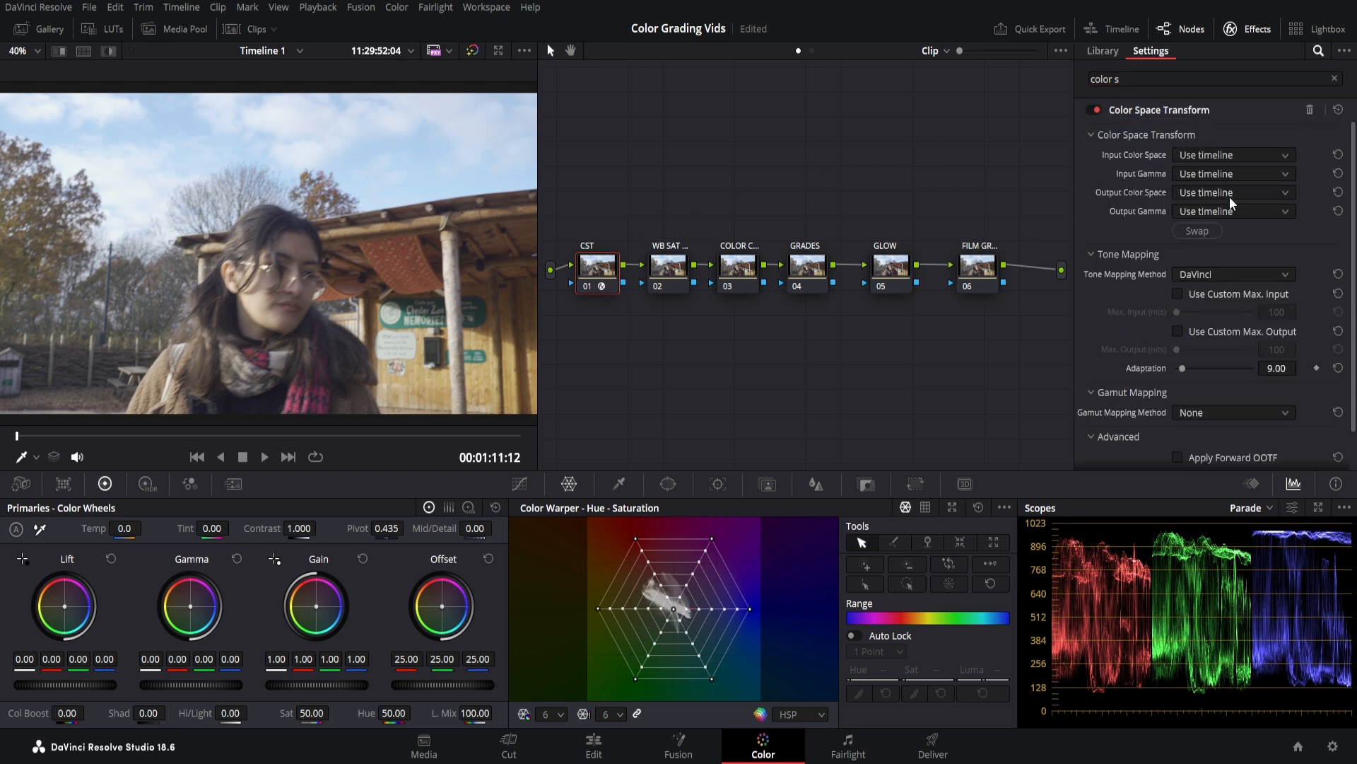
pyautogui.click(1213, 307)
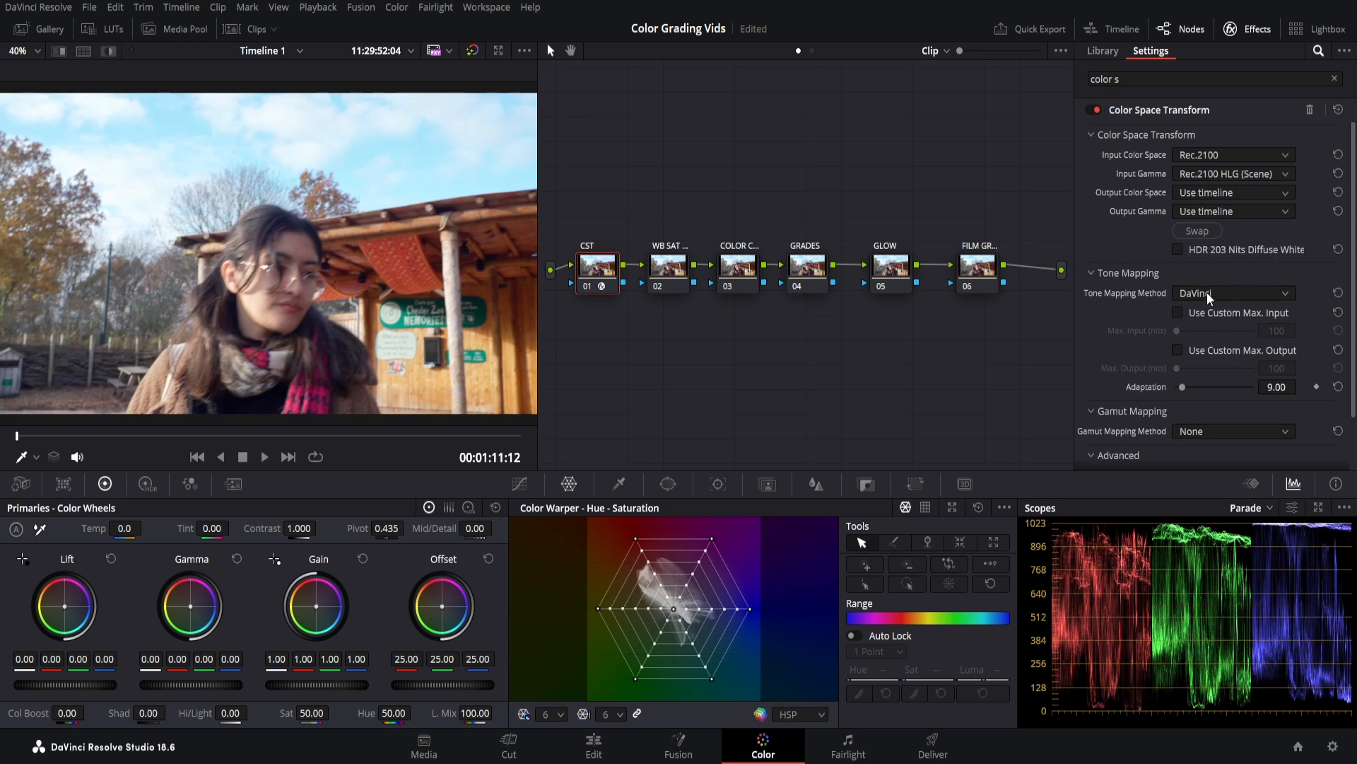
pyautogui.click(1199, 309)
pyautogui.click(1223, 213)
pyautogui.click(1211, 372)
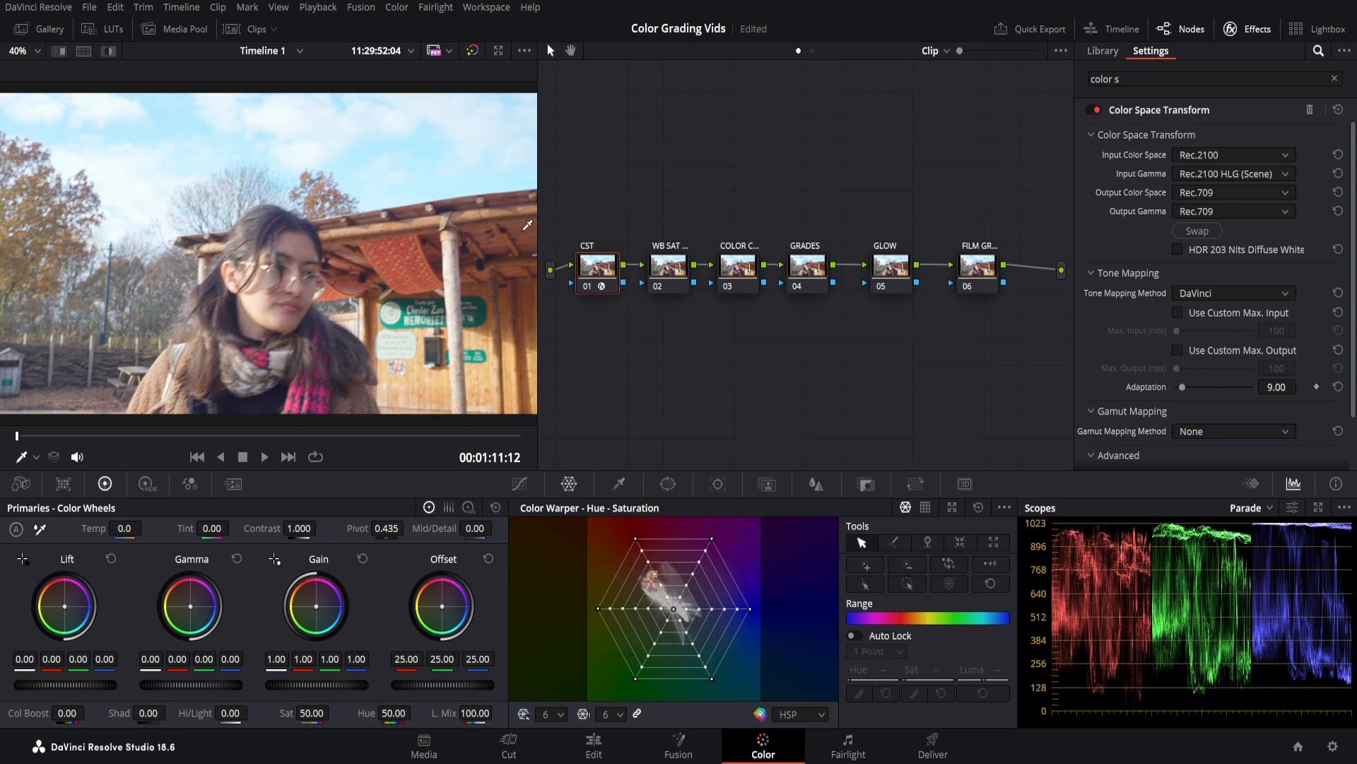
pyautogui.click(668, 267)
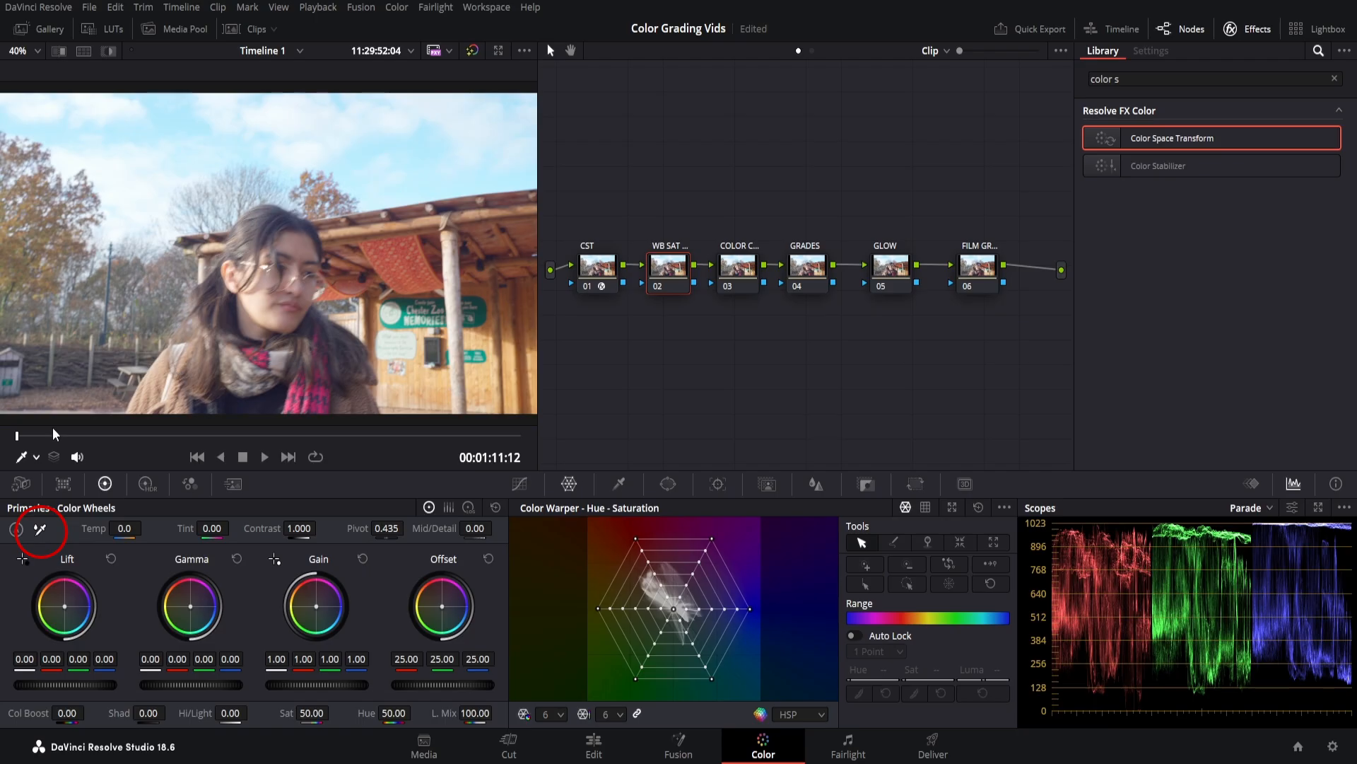
# White-balance the WB SAT CON node by sampling the white sign in the shot.
pyautogui.click(40, 530)
pyautogui.click(694, 358)
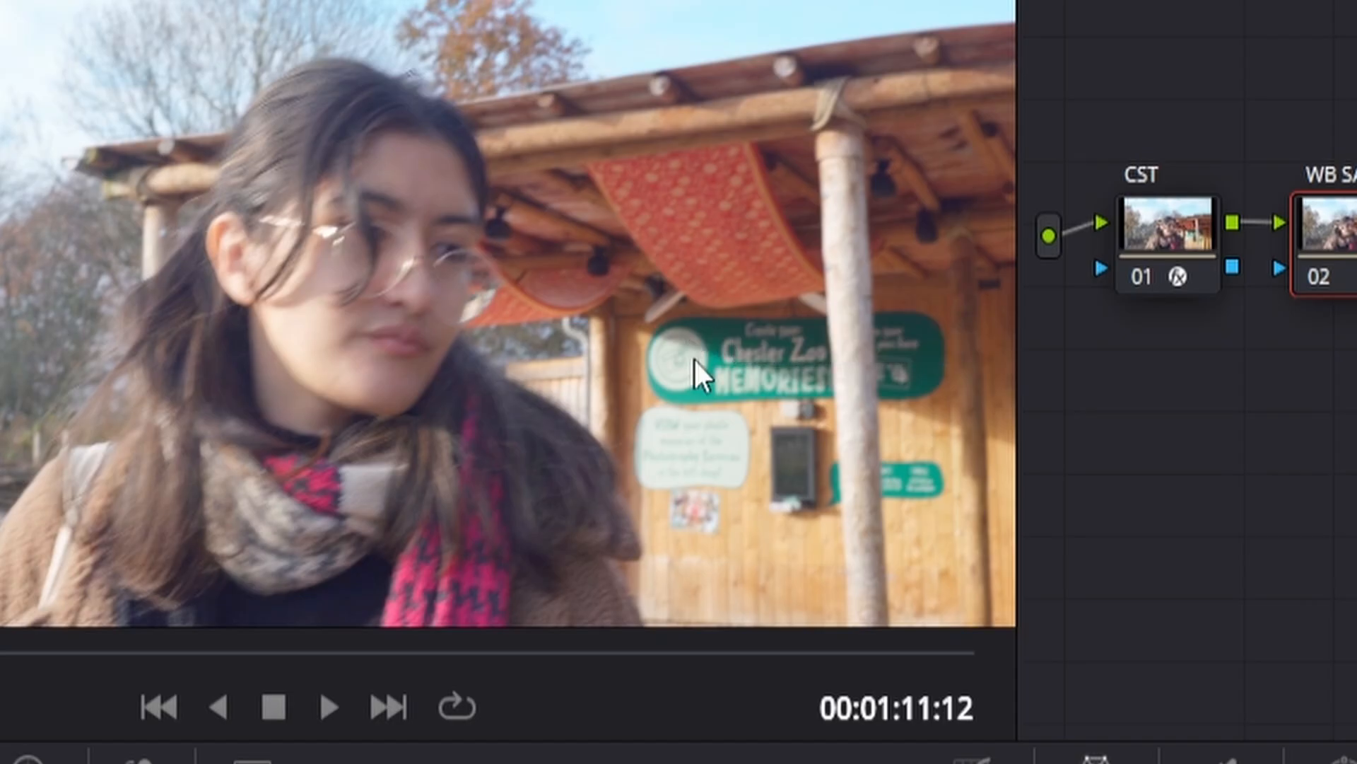
pyautogui.scroll(-1, 483, 265)
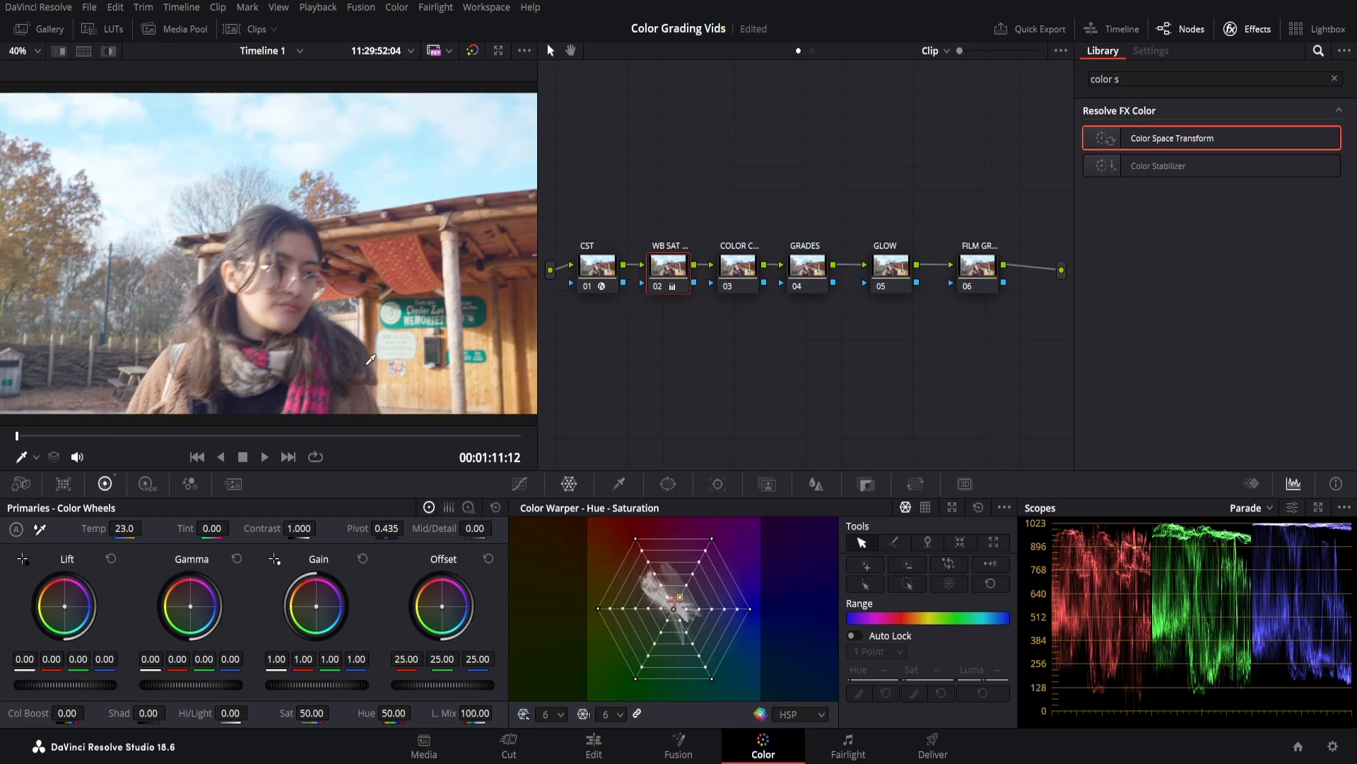
pyautogui.scroll(-1, 368, 363)
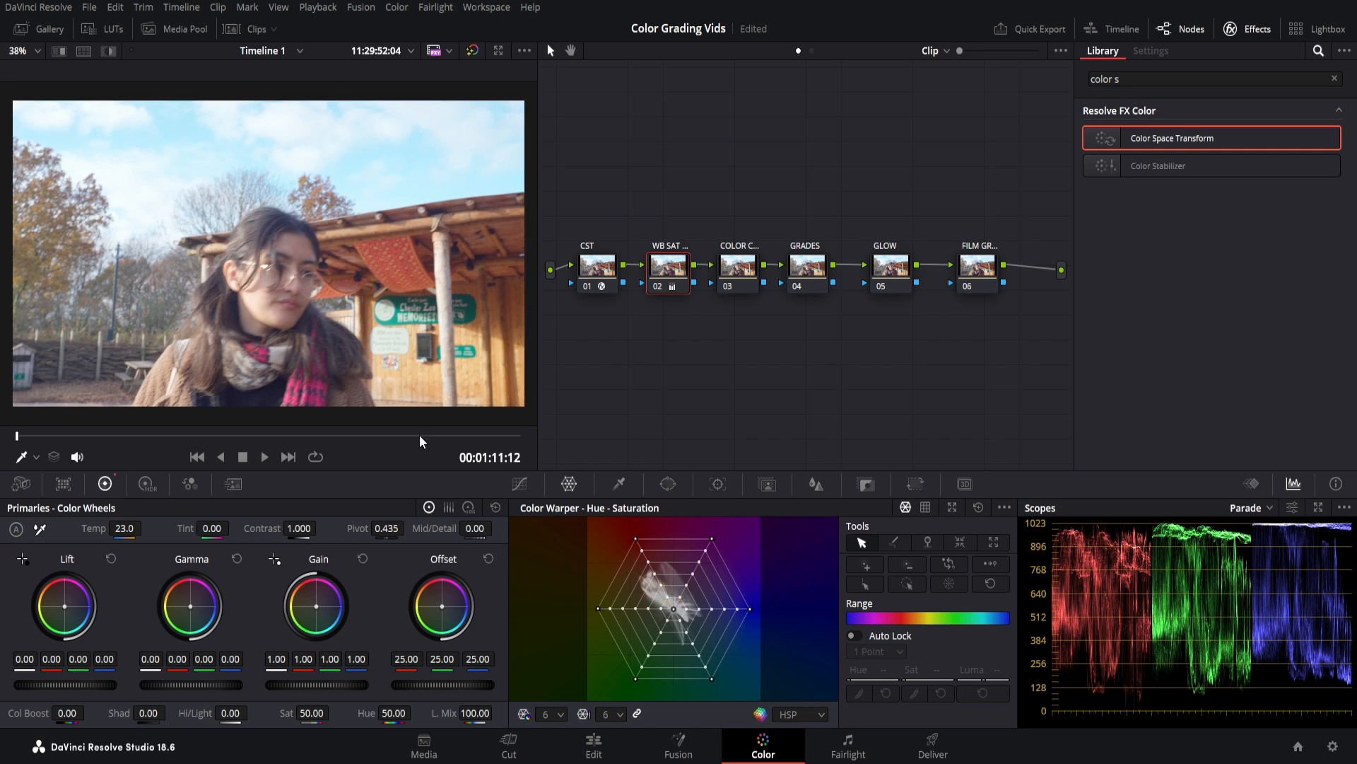
# Raise contrast to 1.104, saturation to 59.40 and colour boost to 12.
pyautogui.moveTo(300, 529)
pyautogui.mouseDown()
pyautogui.moveTo(342, 529)
pyautogui.moveTo(320, 529)
pyautogui.mouseUp()
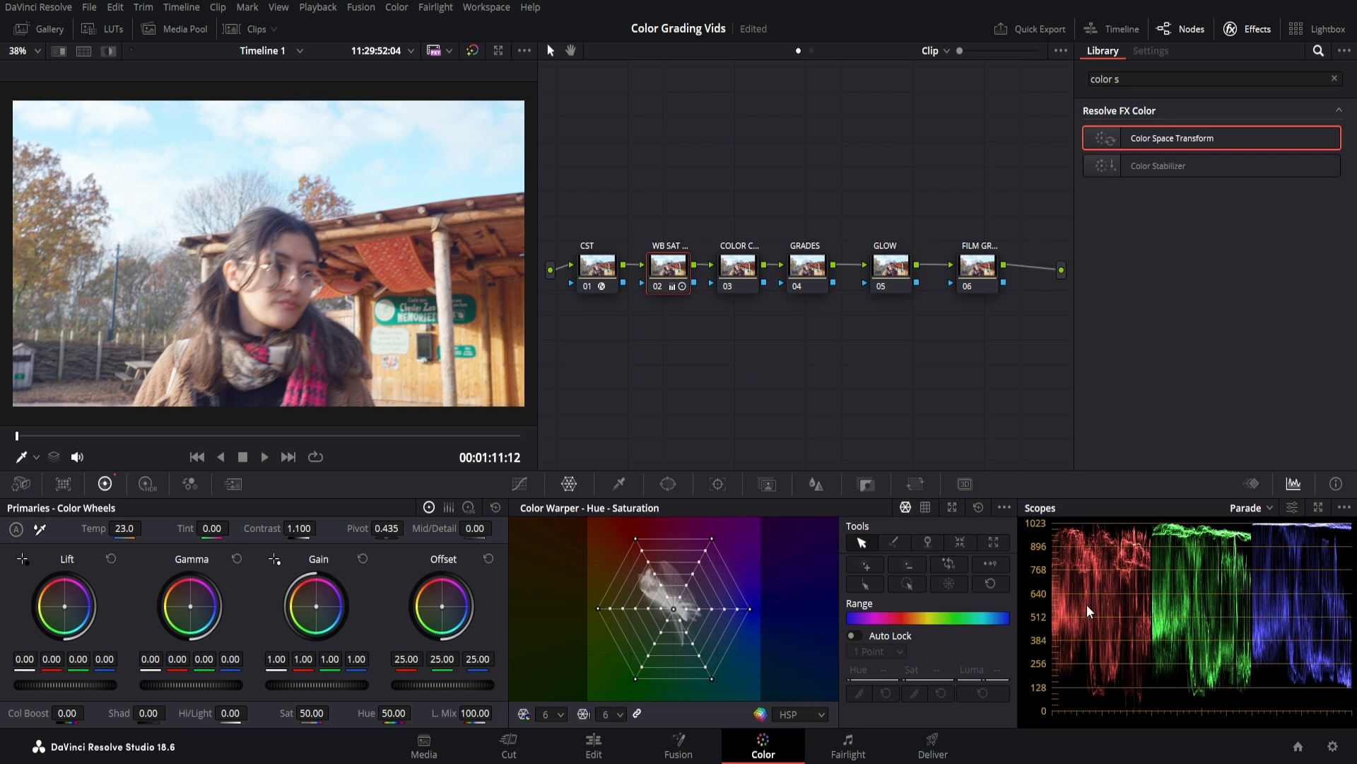
pyautogui.moveTo(299, 528); pyautogui.dragTo(299, 528)
pyautogui.moveTo(312, 710); pyautogui.dragTo(332, 710)
pyautogui.moveTo(67, 713)
pyautogui.mouseDown()
pyautogui.moveTo(90, 712)
pyautogui.moveTo(78, 713)
pyautogui.mouseUp()
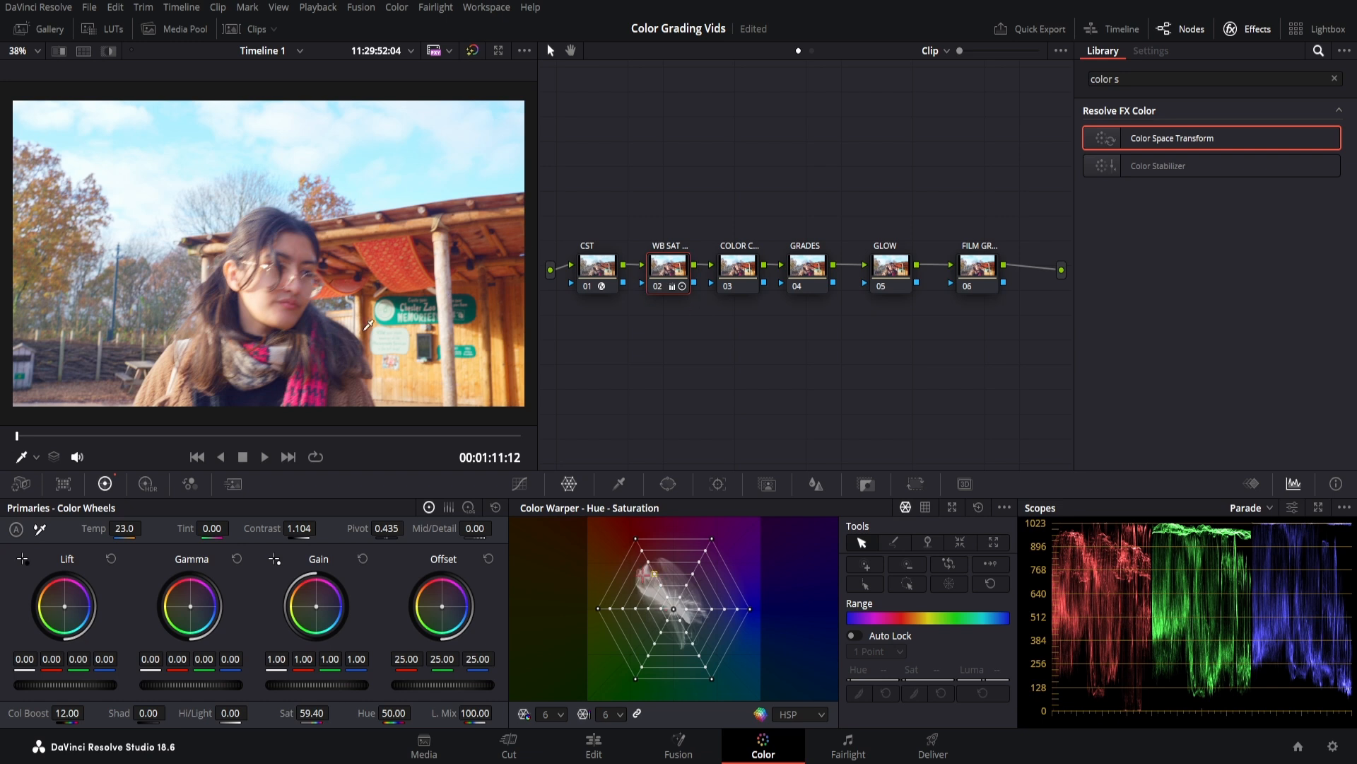
pyautogui.click(741, 282)
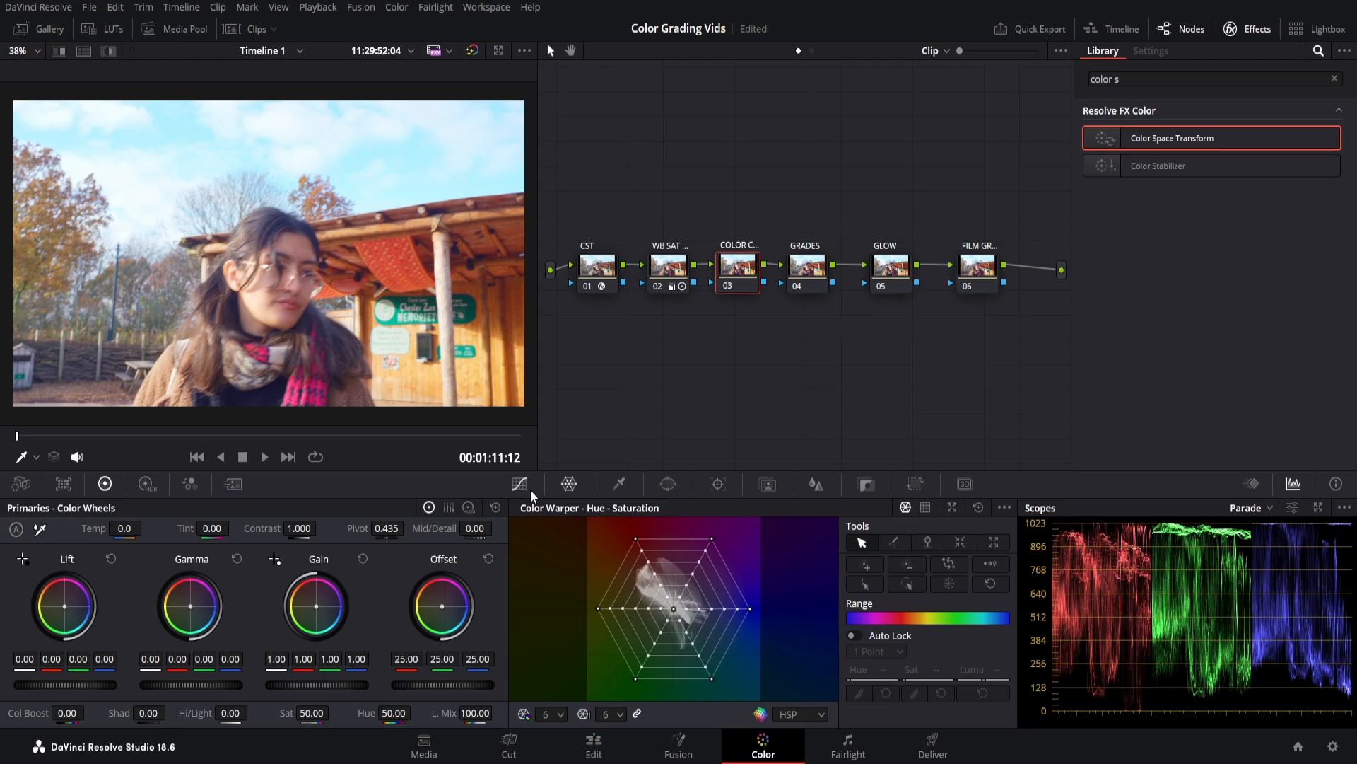
pyautogui.click(840, 313)
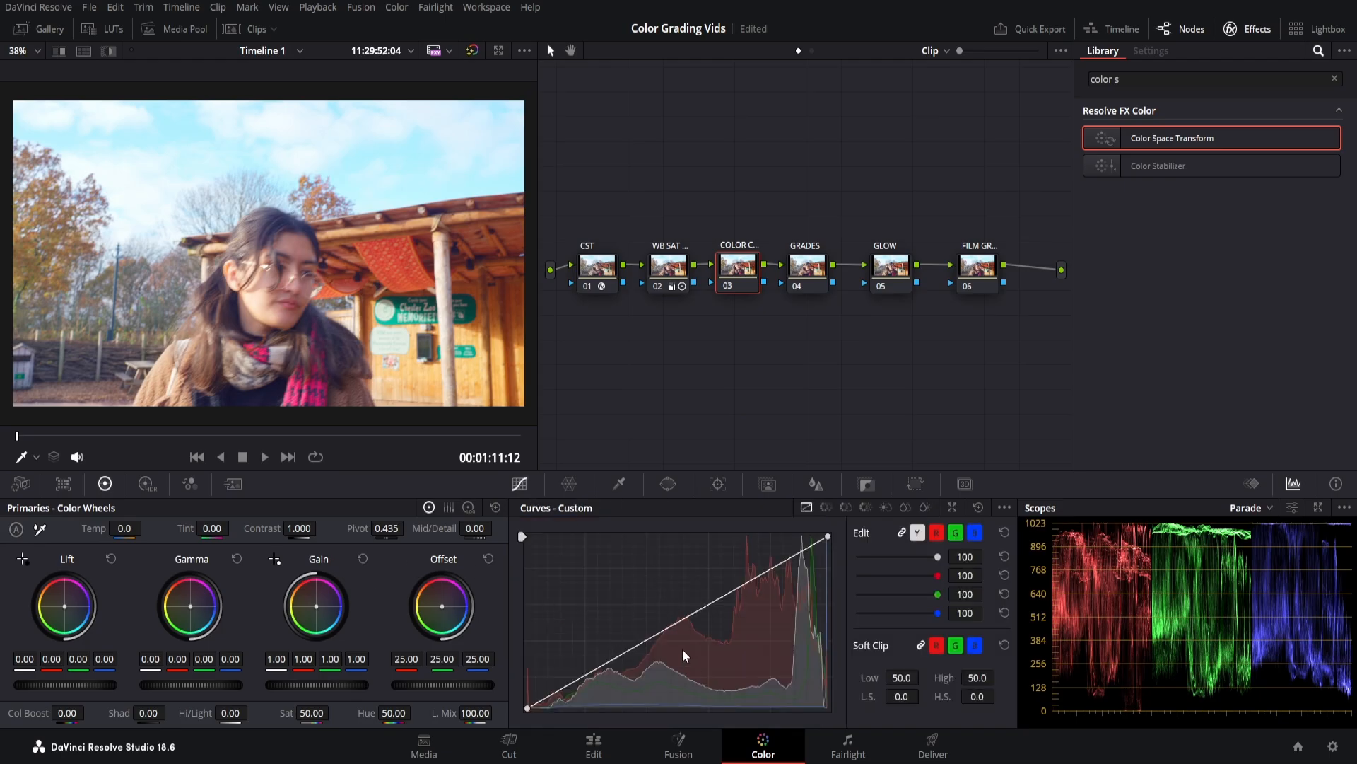
# Pin a curve midpoint, lift the upper point and lower the shadow point into an S-curve.
pyautogui.click(684, 620)
pyautogui.moveTo(801, 553); pyautogui.dragTo(795, 550)
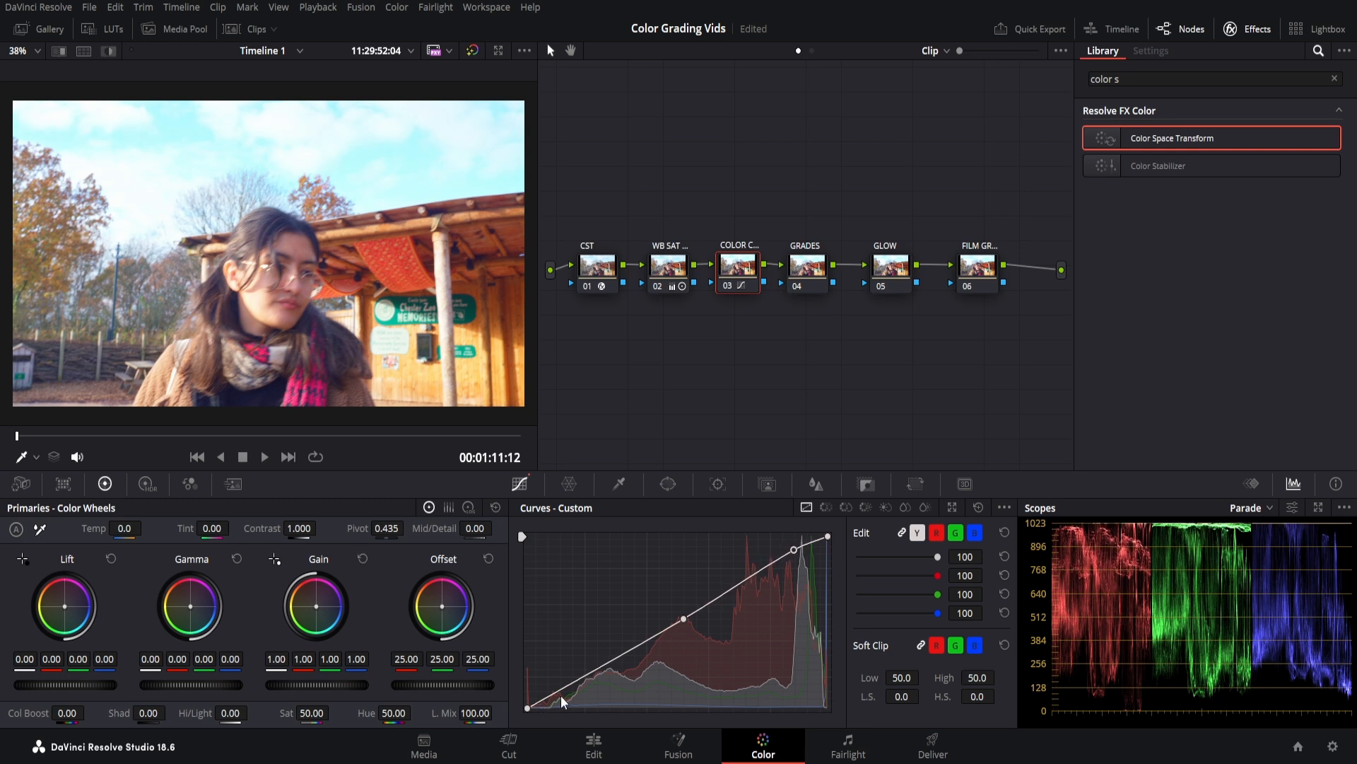
pyautogui.moveTo(587, 676); pyautogui.dragTo(587, 686)
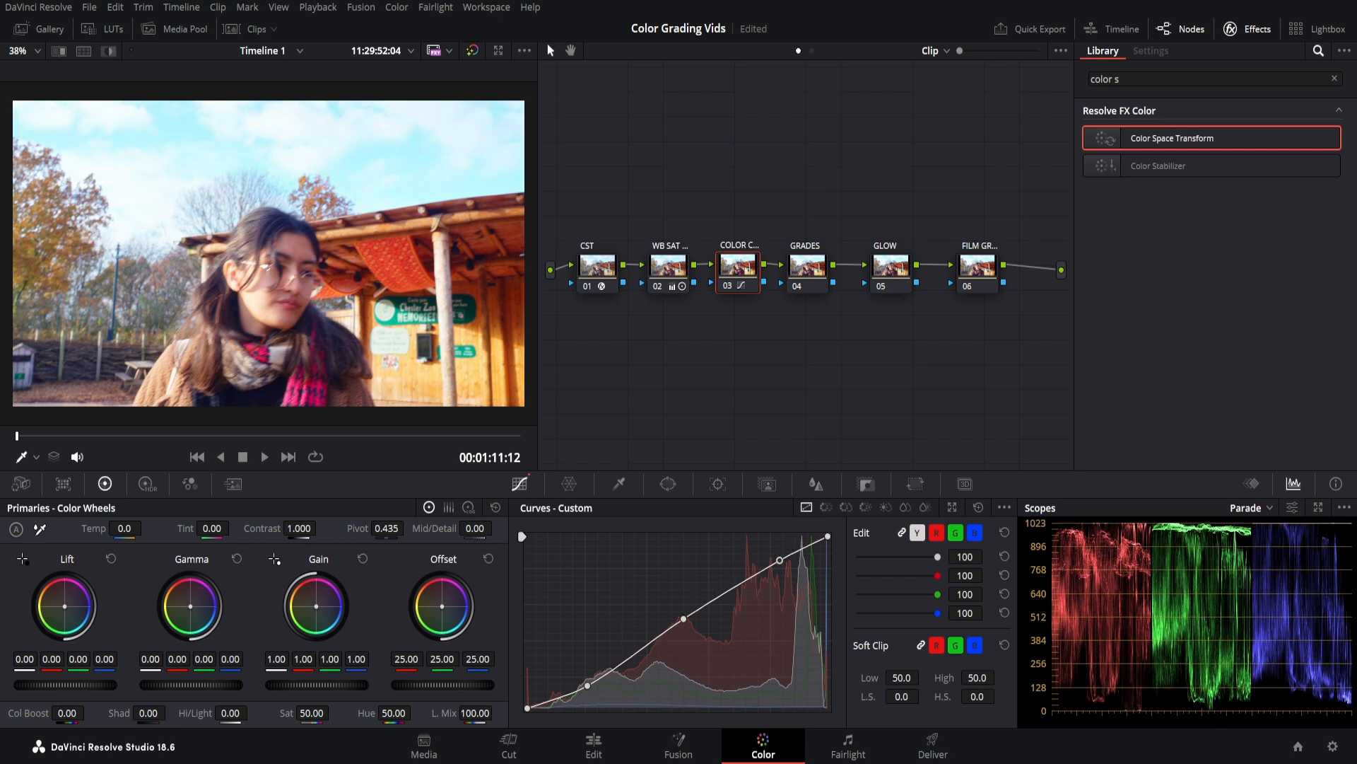
pyautogui.moveTo(65, 684)
pyautogui.mouseDown()
pyautogui.moveTo(52, 684)
pyautogui.moveTo(69, 684)
pyautogui.mouseUp()
# Fine-tune the COLOR CORRECT node's midtone, highlight and shadow master wheels.
pyautogui.moveTo(191, 685); pyautogui.dragTo(178, 684)
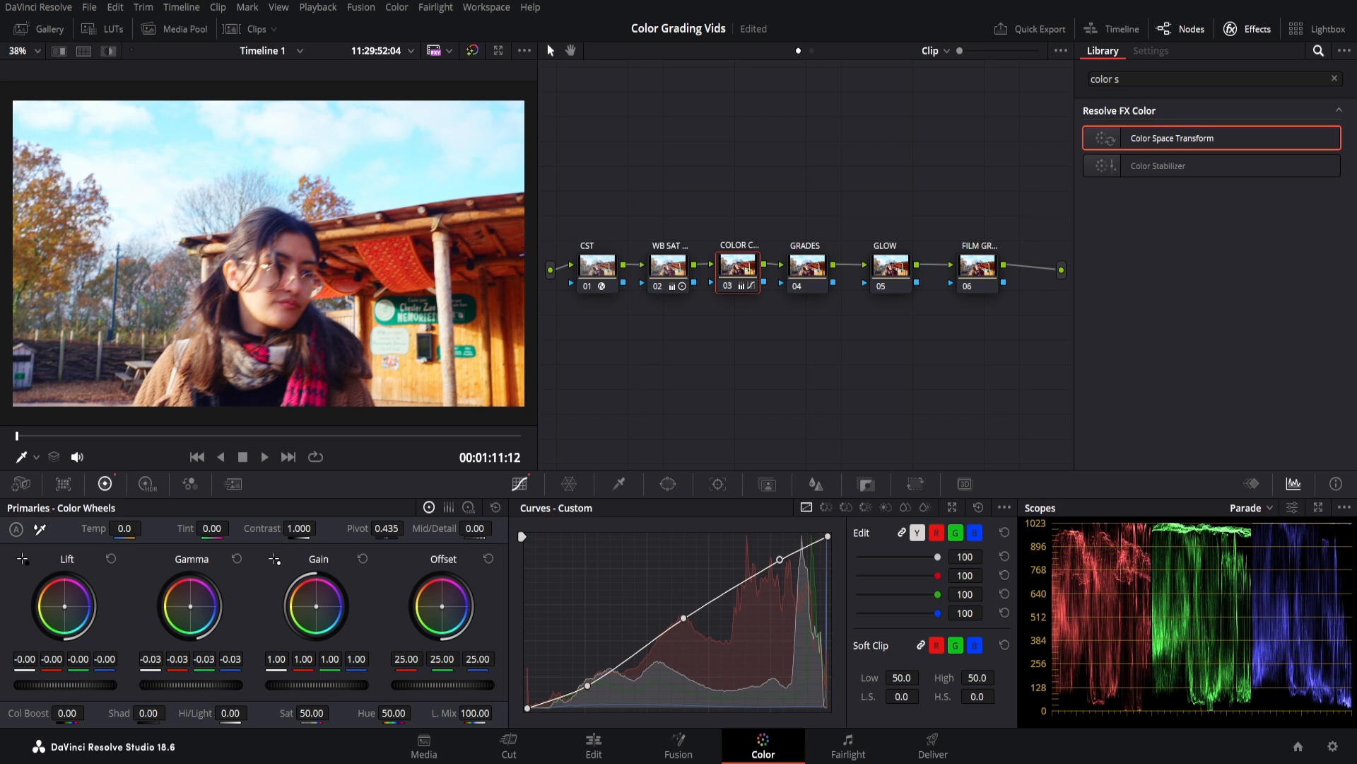
pyautogui.moveTo(191, 685); pyautogui.dragTo(194, 685)
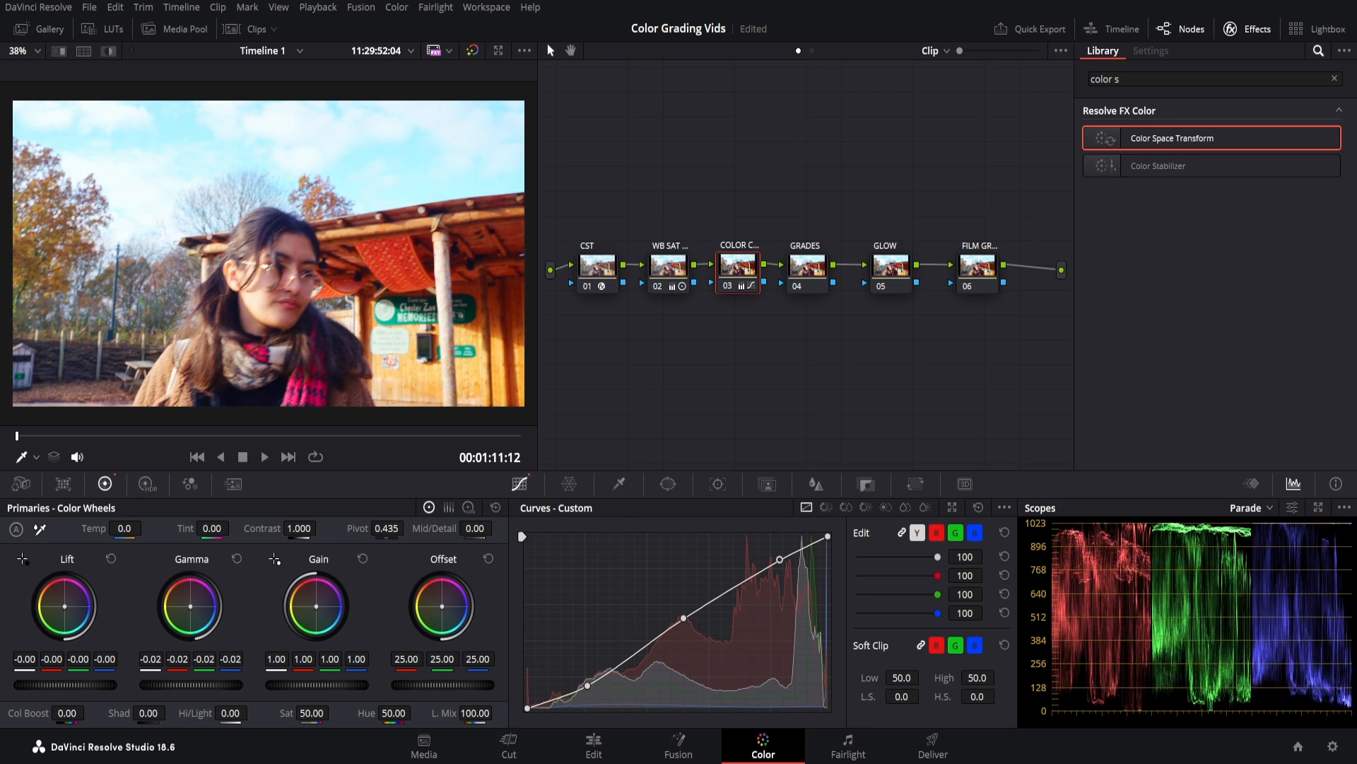
pyautogui.moveTo(352, 684); pyautogui.dragTo(324, 684)
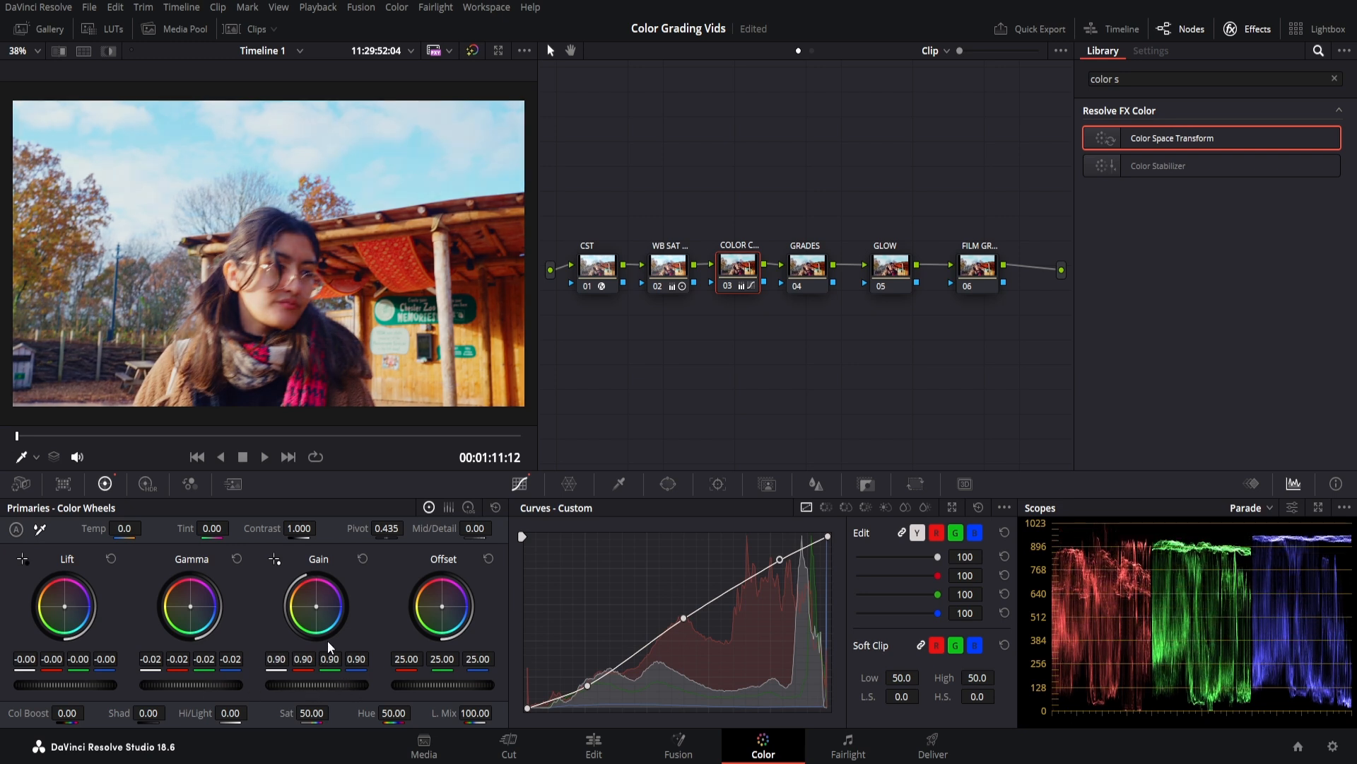
pyautogui.moveTo(277, 684); pyautogui.dragTo(283, 684)
pyautogui.moveTo(99, 687); pyautogui.dragTo(93, 685)
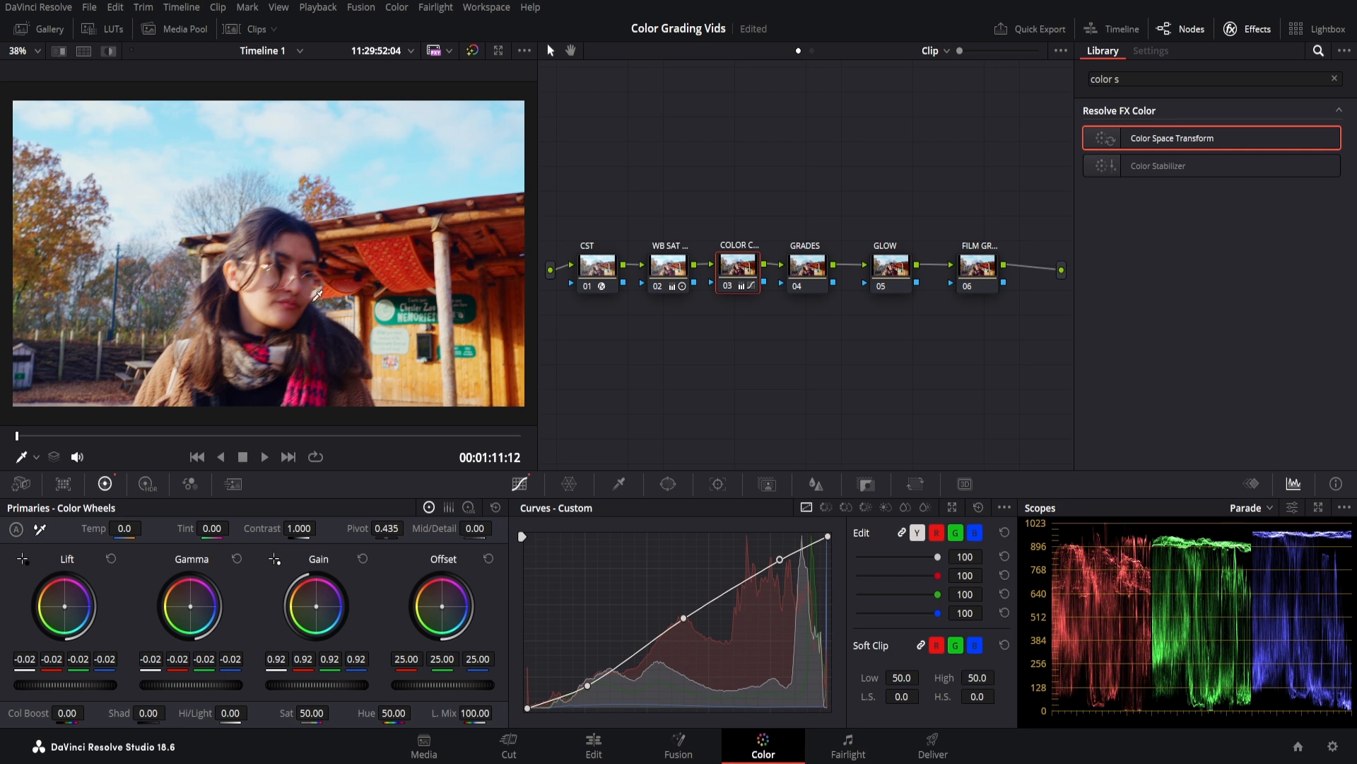
# Raise the master gain to 0.95 and disable the first nodes to compare.
pyautogui.scroll(-1, 333, 297)
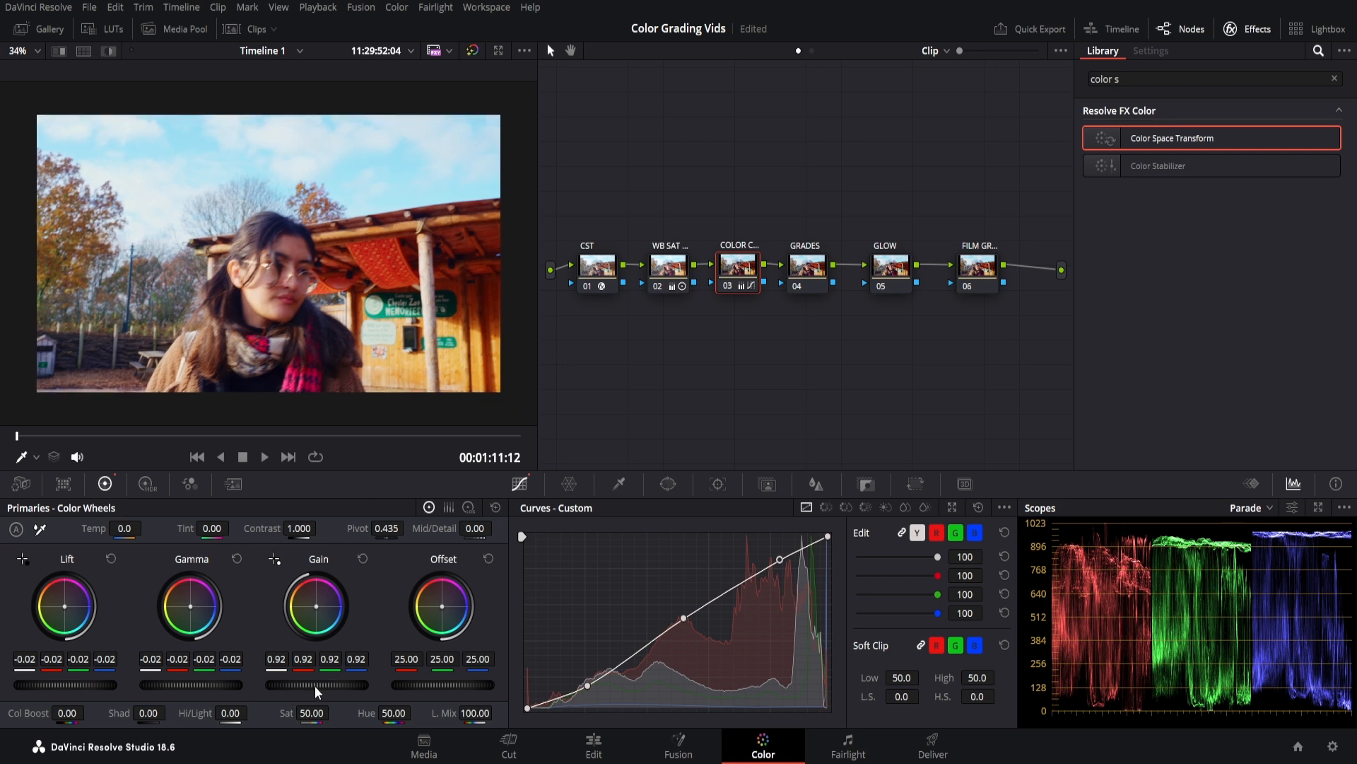
pyautogui.moveTo(317, 685); pyautogui.dragTo(333, 685)
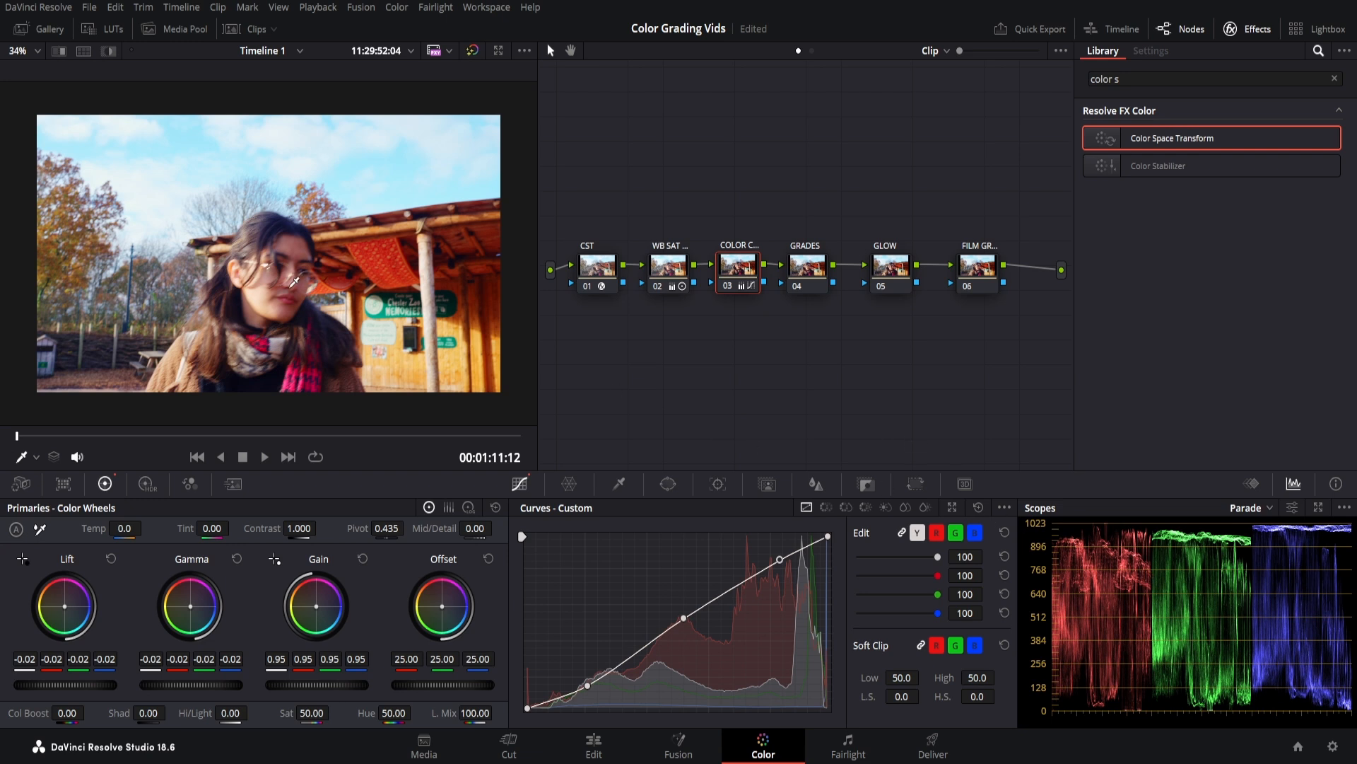
pyautogui.moveTo(767, 332); pyautogui.dragTo(597, 279)
pyautogui.hotkey('ctrl', 'd')
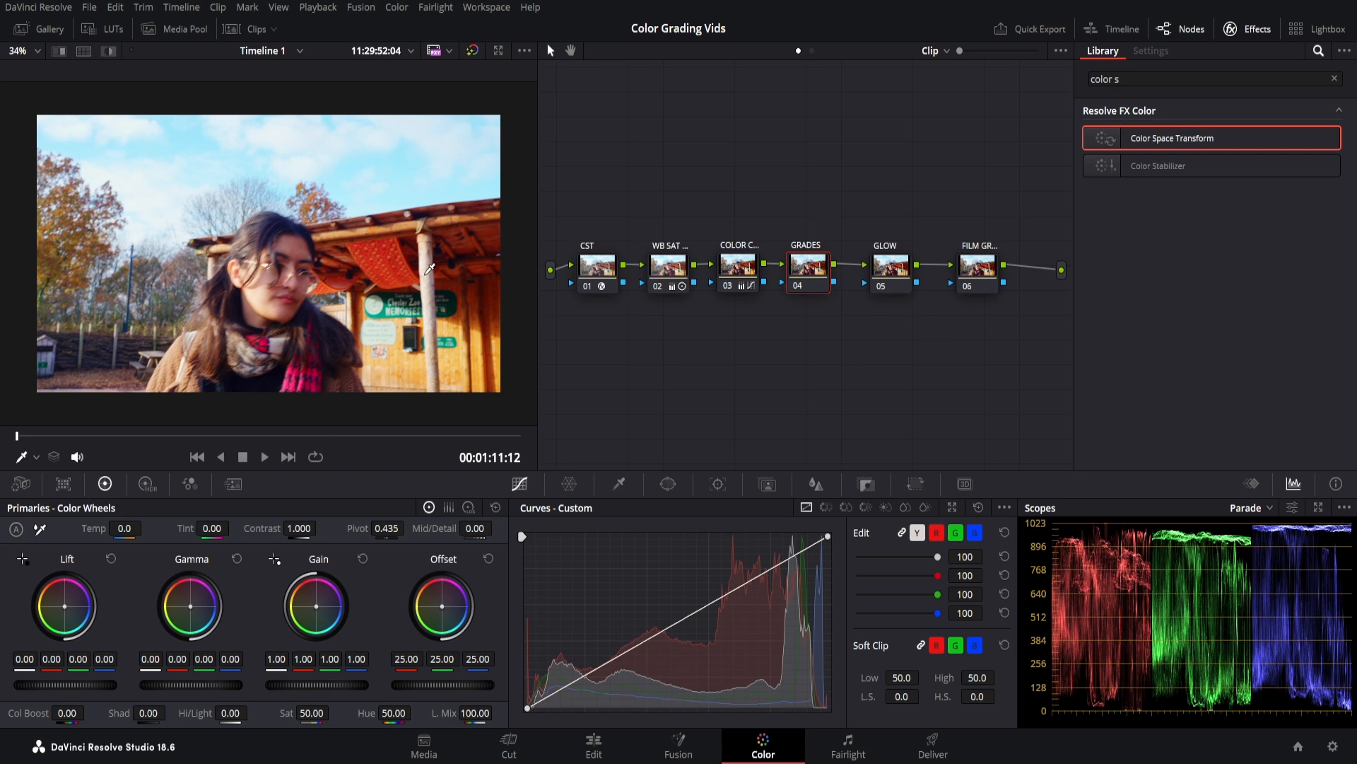
# Warm GRADES: gain 1.14/0.96/0.79, lift -0.08/0.02/0.04, gamma 0.03/-0.01/-0.02.
pyautogui.moveTo(316, 607); pyautogui.dragTo(308, 603)
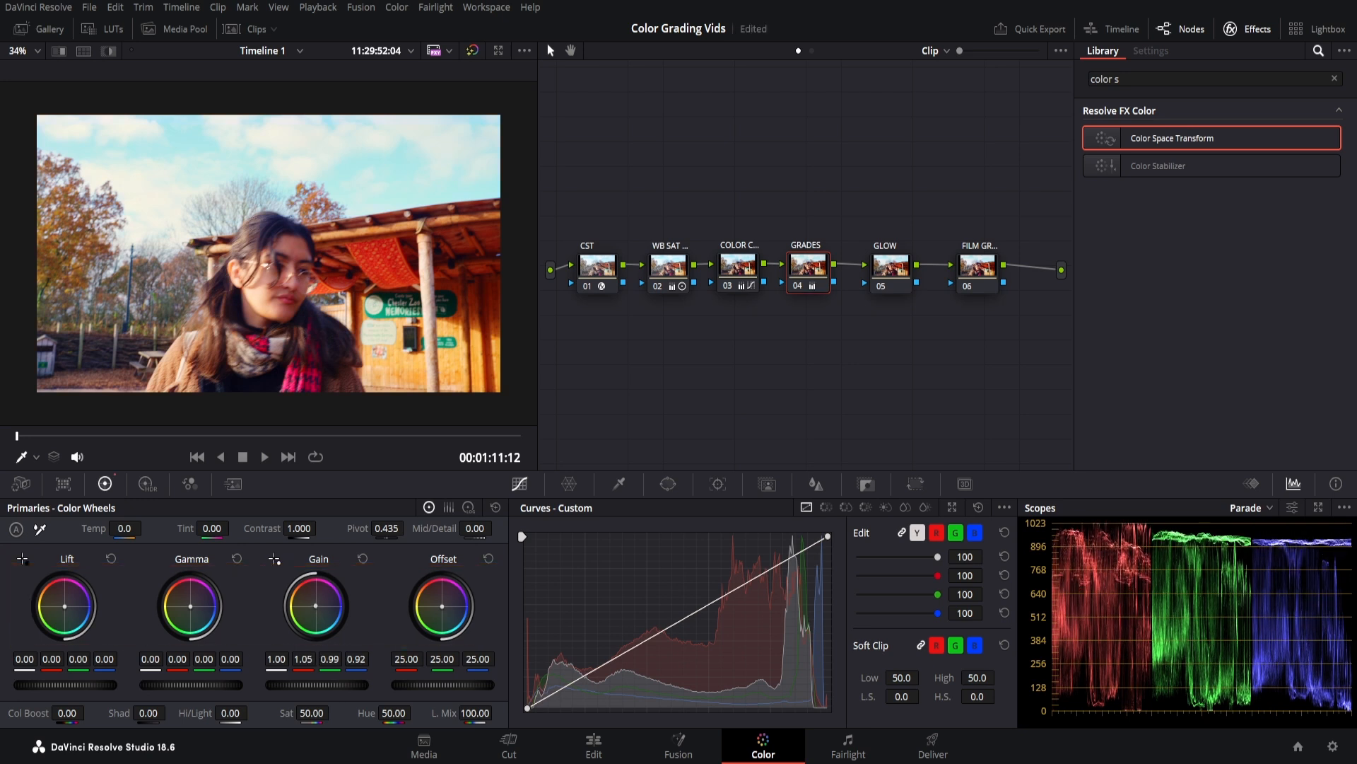
pyautogui.moveTo(315, 605); pyautogui.dragTo(315, 607)
pyautogui.moveTo(315, 606); pyautogui.dragTo(314, 604)
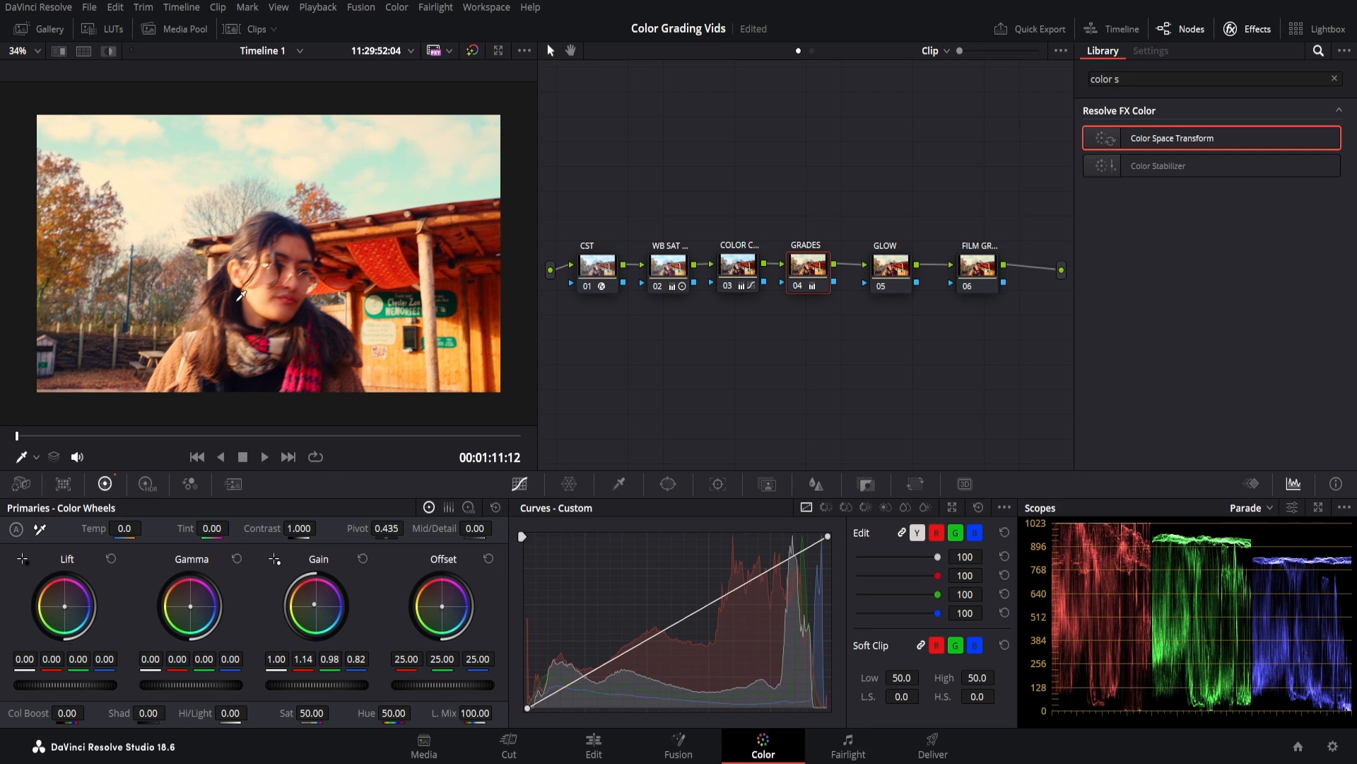
pyautogui.moveTo(314, 605); pyautogui.dragTo(314, 604)
pyautogui.moveTo(190, 605); pyautogui.dragTo(190, 605)
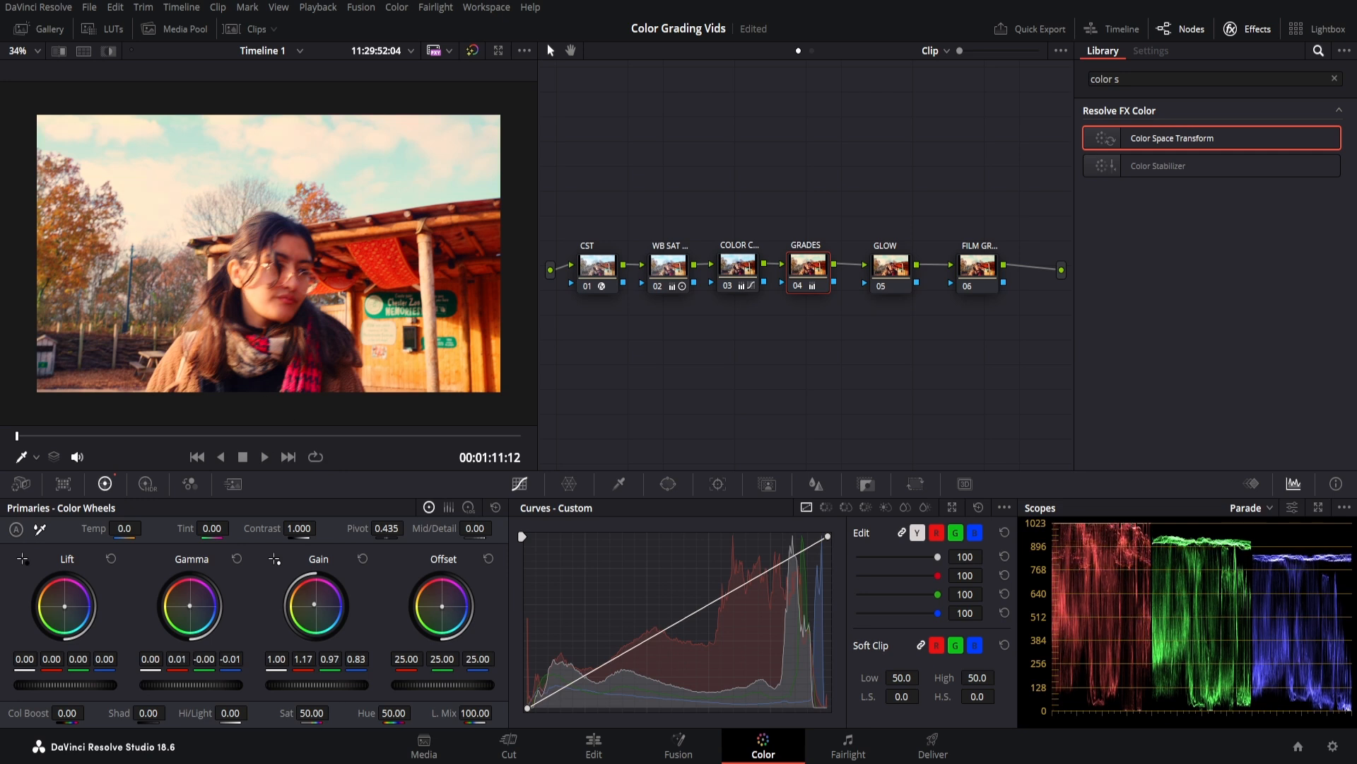
pyautogui.moveTo(316, 606); pyautogui.dragTo(315, 603)
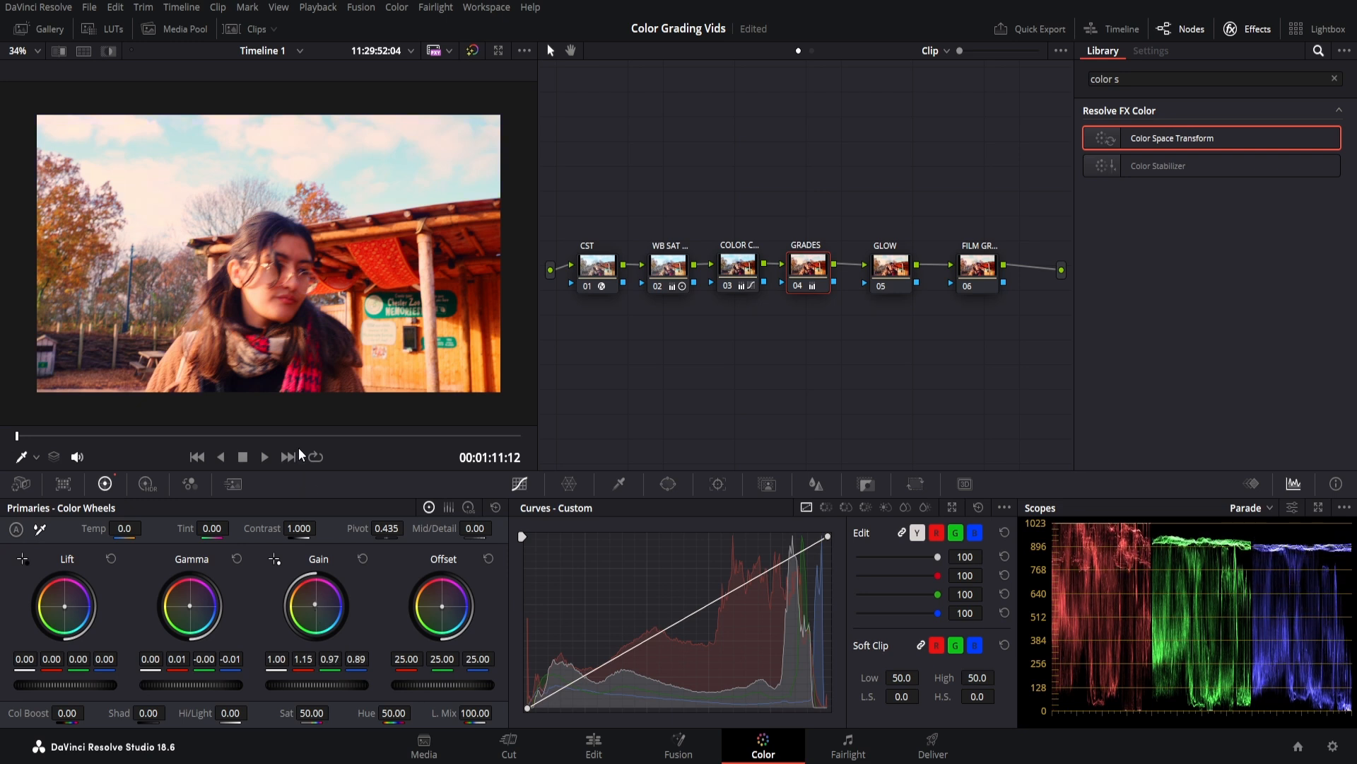
pyautogui.moveTo(305, 659); pyautogui.dragTo(289, 659)
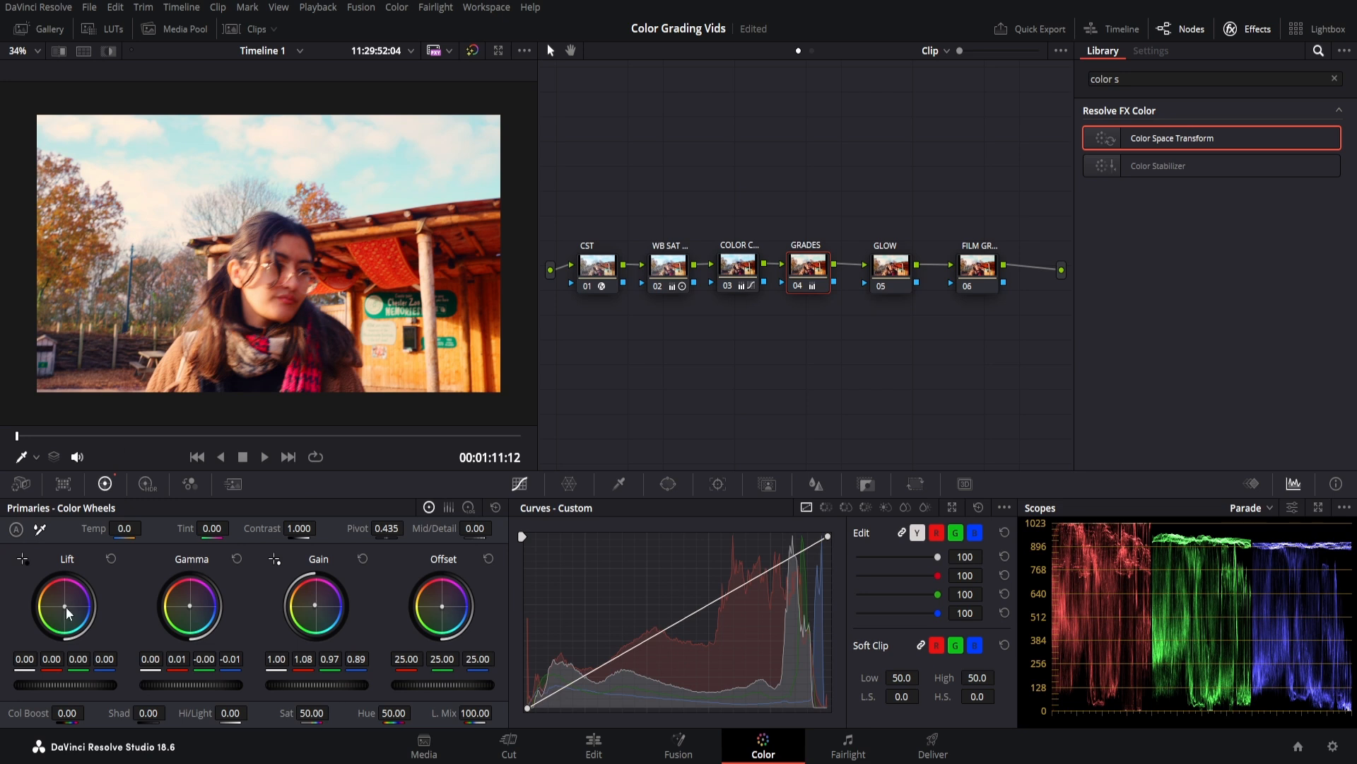
pyautogui.moveTo(64, 606); pyautogui.dragTo(65, 608)
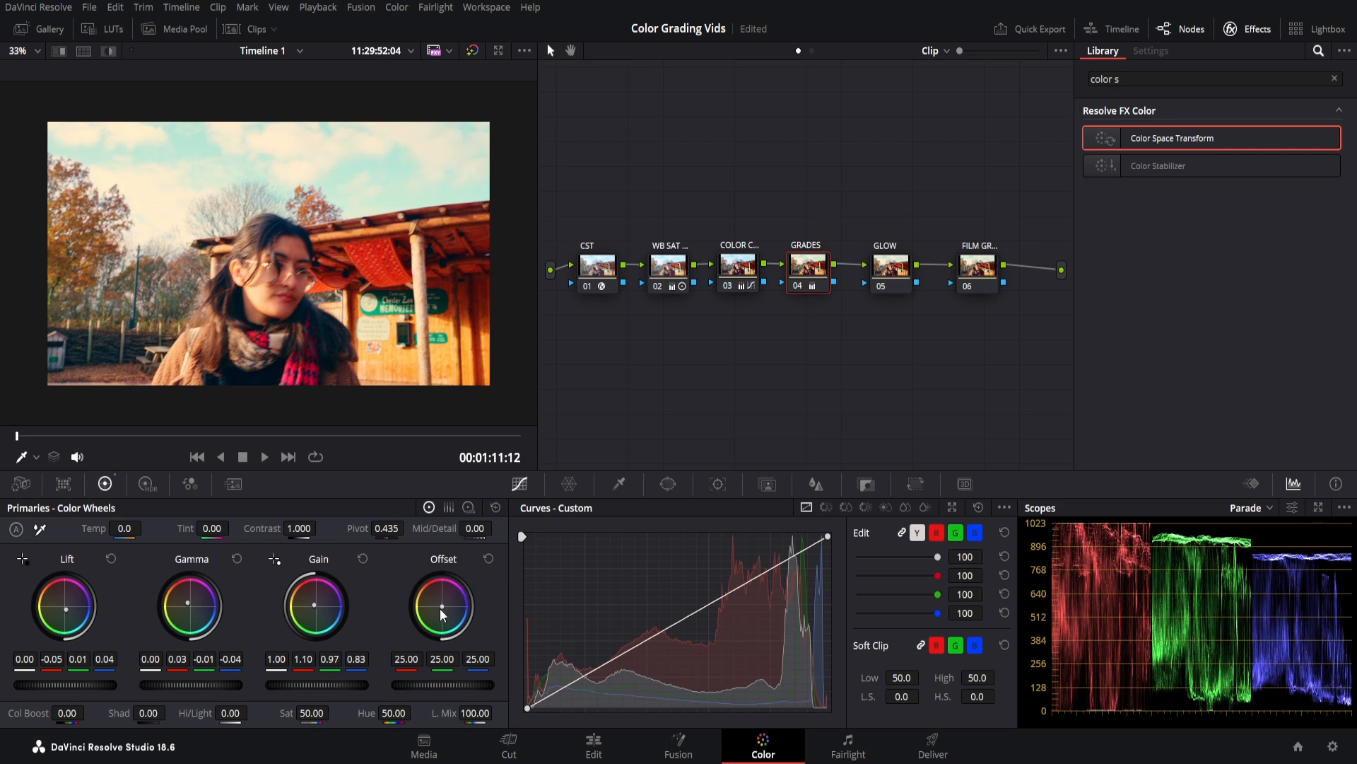
# Toggle the first three nodes off and back on to compare, then play the graded clip.
pyautogui.scroll(-1, 341, 326)
pyautogui.moveTo(811, 333); pyautogui.dragTo(596, 281)
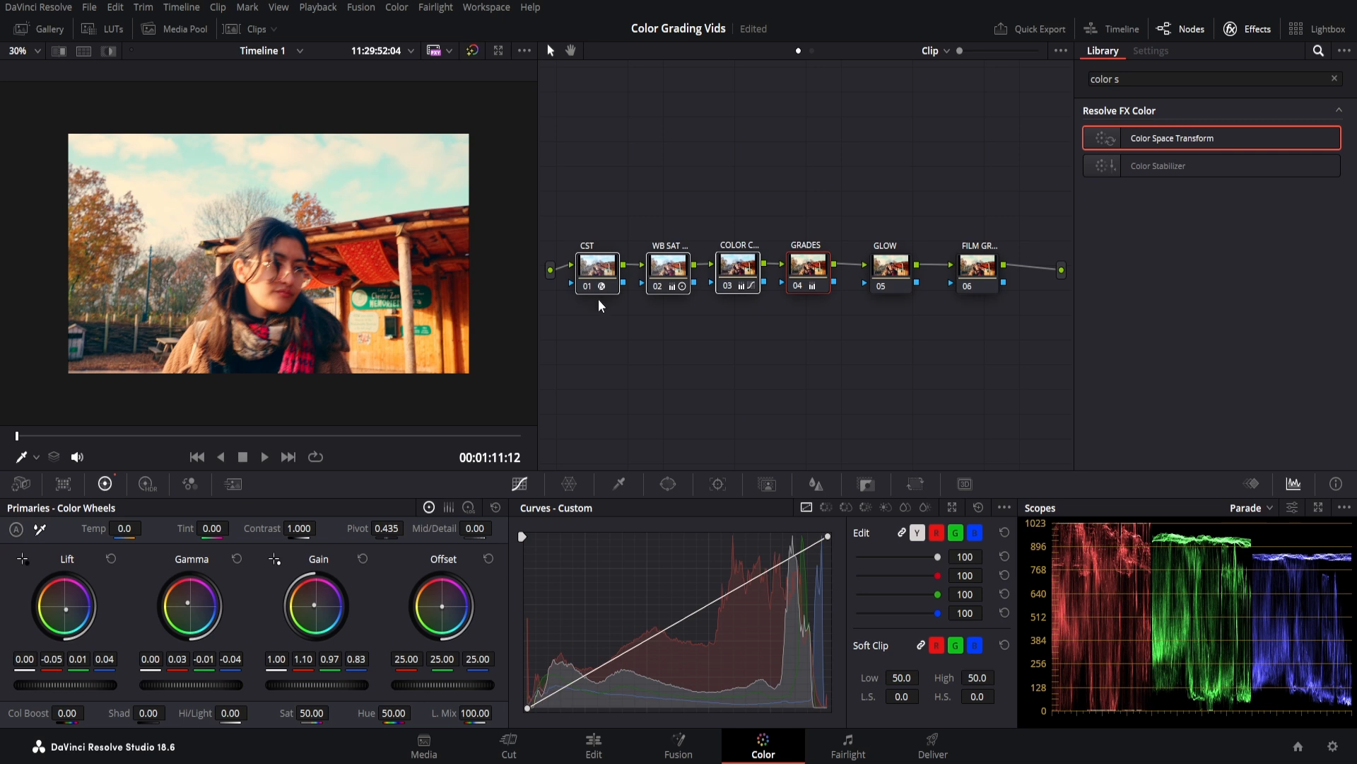
pyautogui.hotkey('ctrl', 'd')
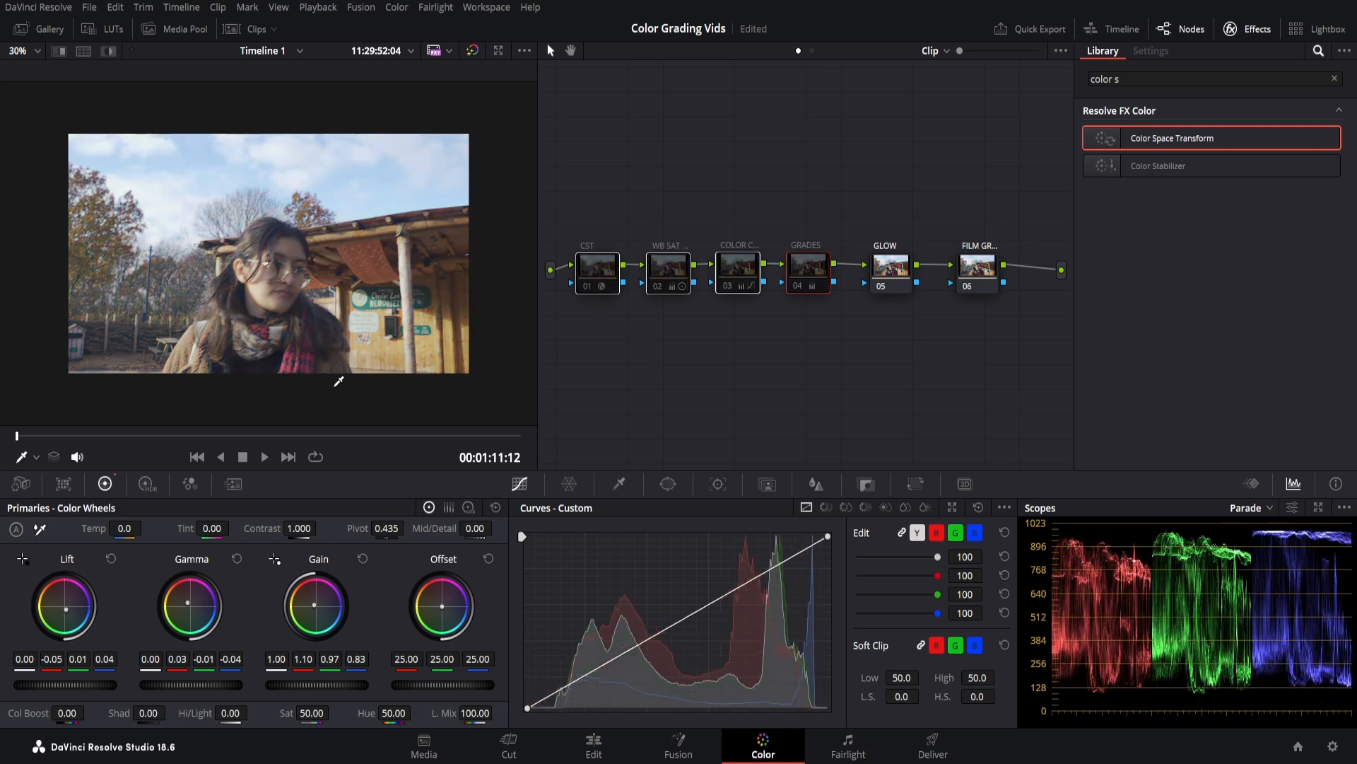
pyautogui.scroll(3, 368, 401)
pyautogui.hotkey('ctrl', 'd')
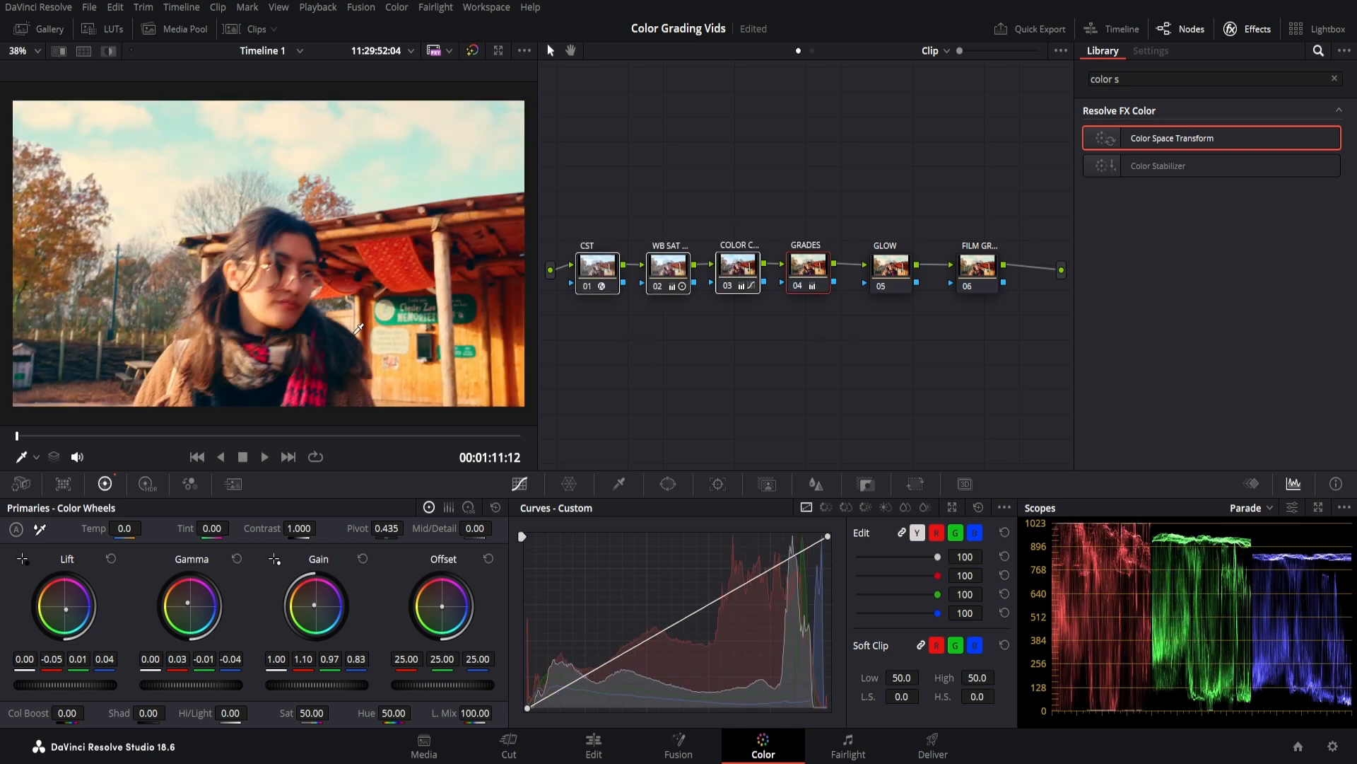
pyautogui.scroll(-1, 358, 327)
pyautogui.press('space')
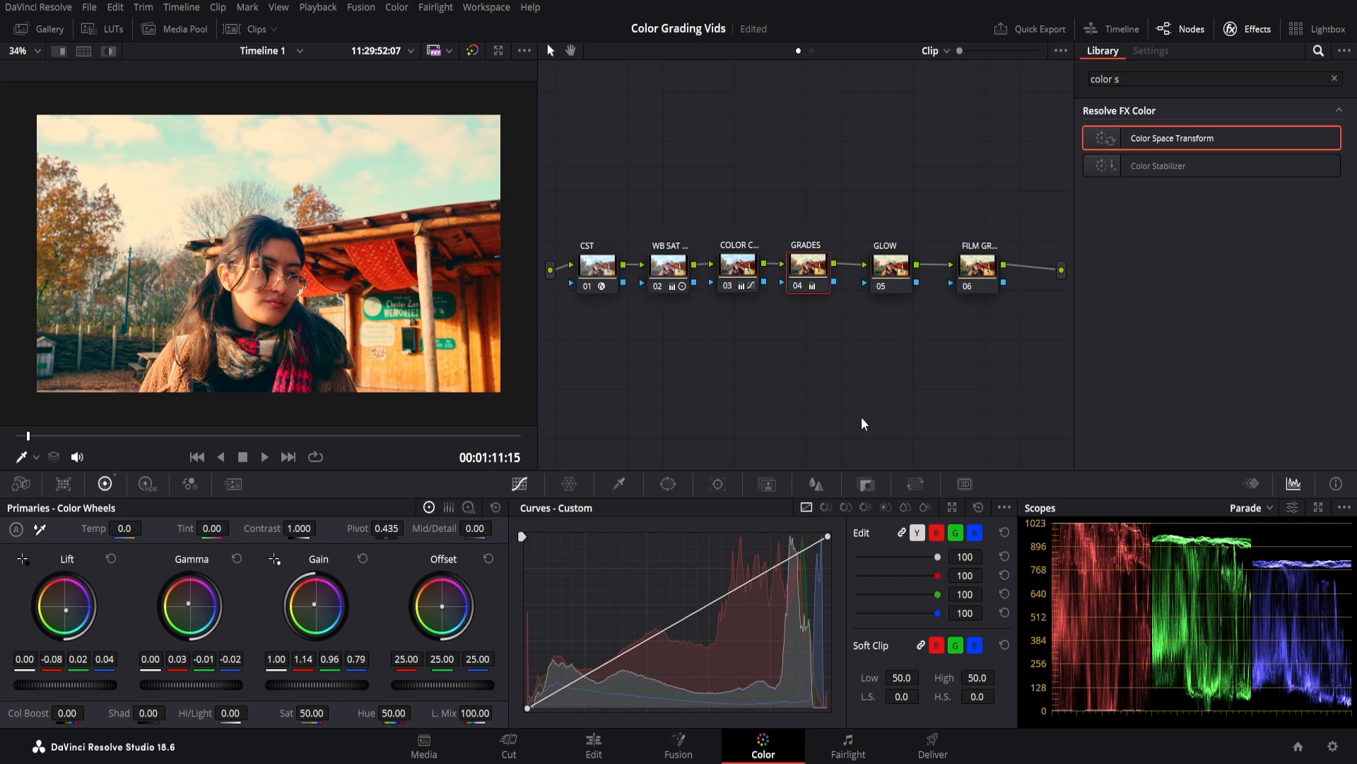
pyautogui.click(883, 275)
pyautogui.moveTo(901, 268); pyautogui.dragTo(903, 269)
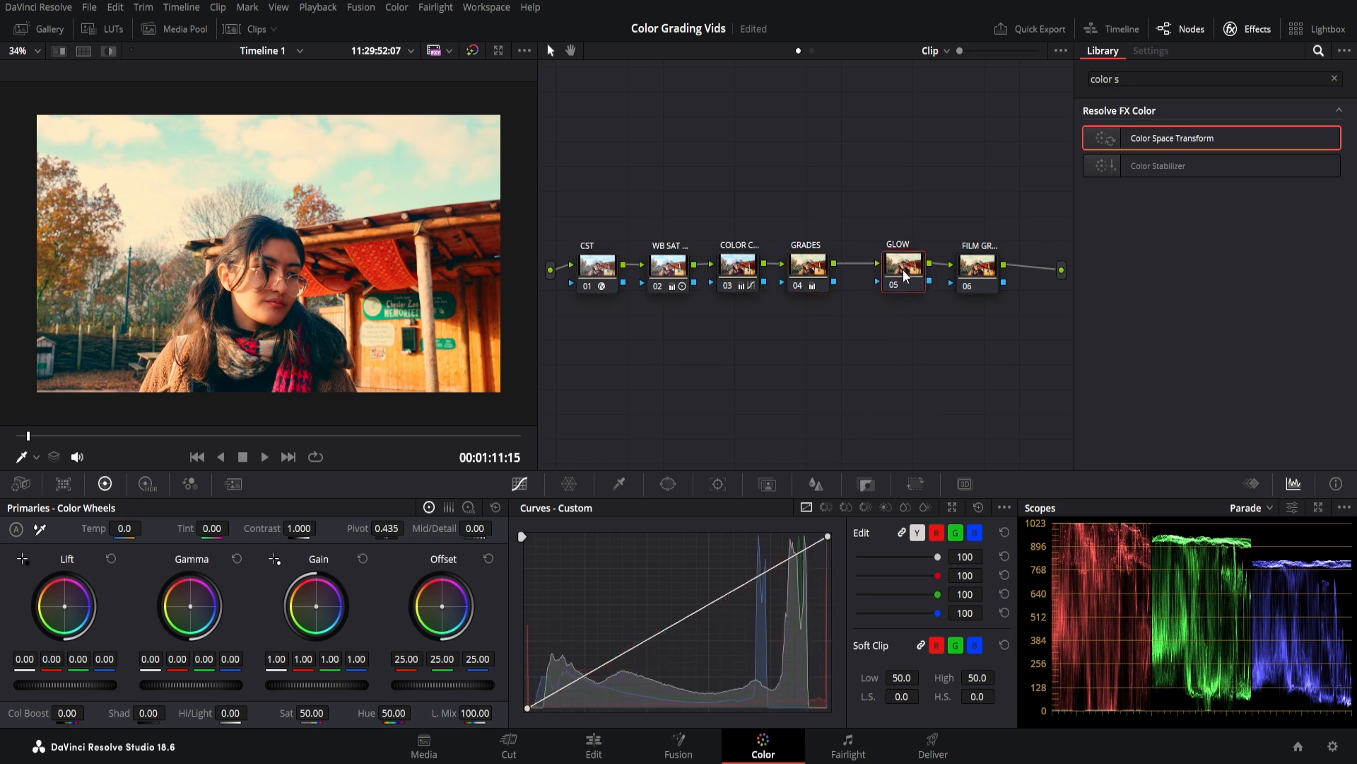
# Search the Effects Library for glow and apply Glow to the GLOW node.
pyautogui.click(1140, 80)
pyautogui.tripleClick(1140, 79)
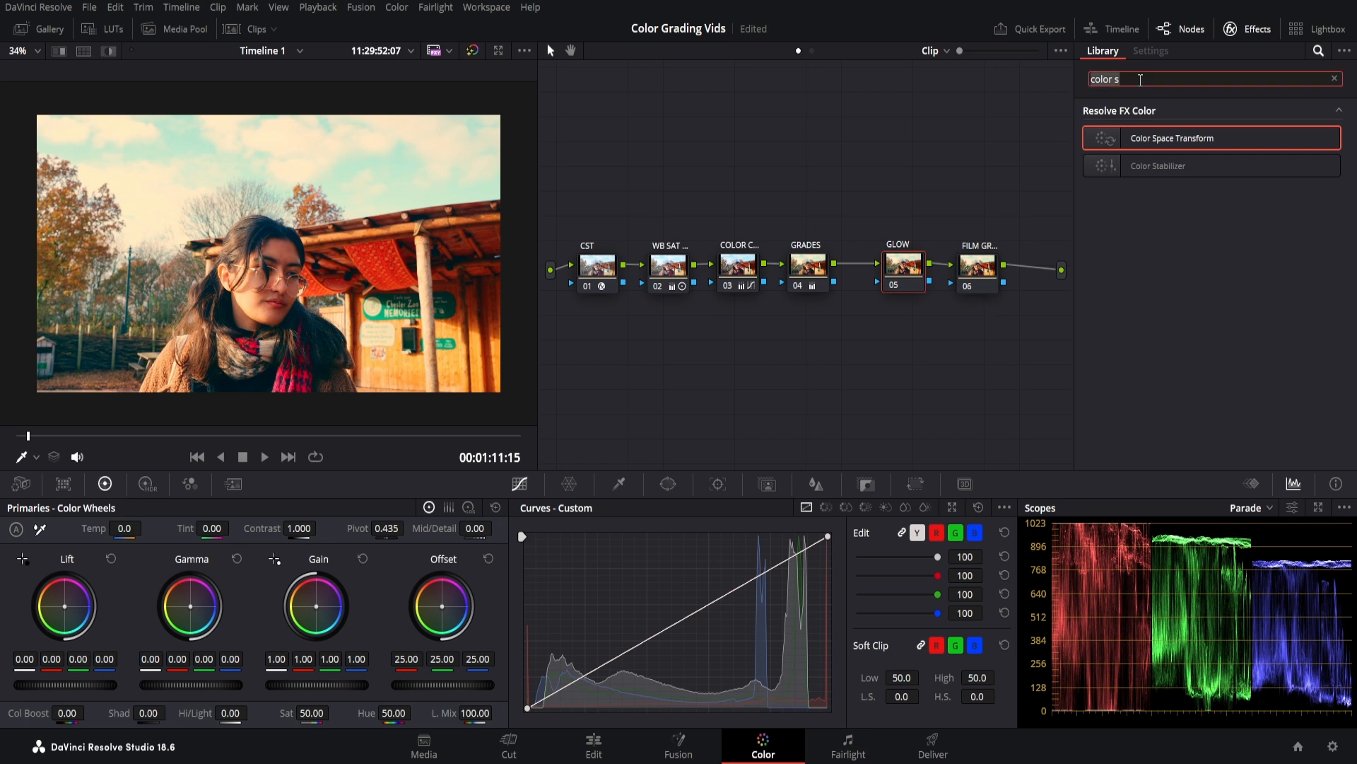
pyautogui.write('glow')
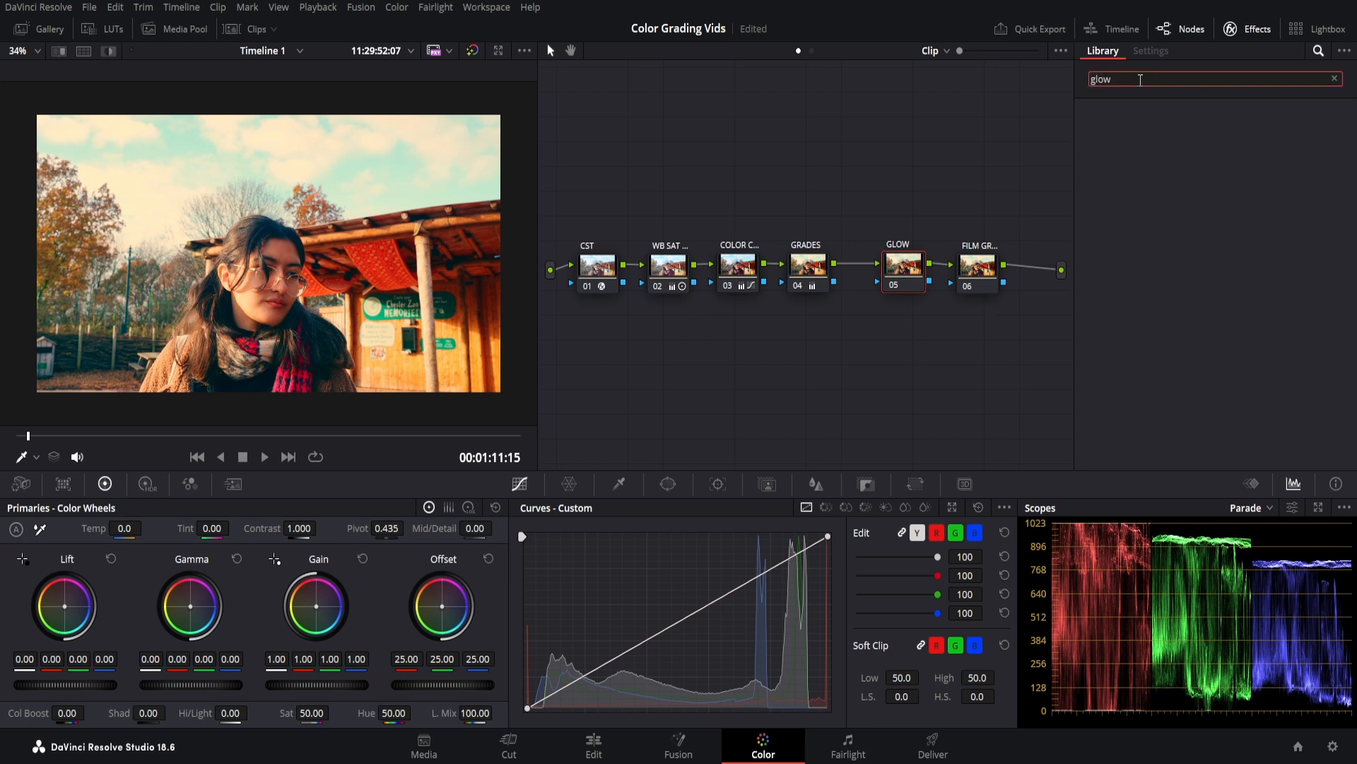
pyautogui.press('BackSpace')
pyautogui.press('BackSpace')
pyautogui.press('BackSpace')
pyautogui.press('BackSpace')
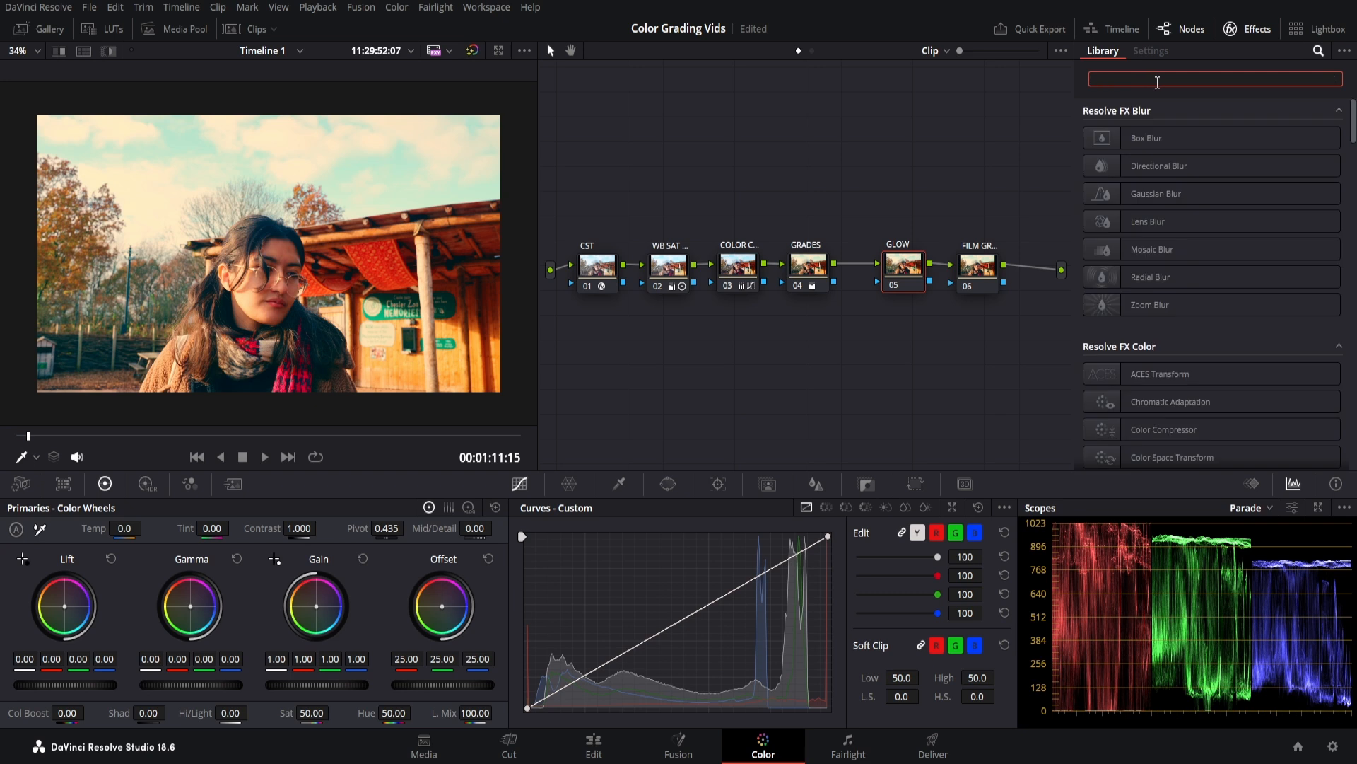
pyautogui.write('glo')
pyautogui.moveTo(1215, 136); pyautogui.dragTo(904, 267)
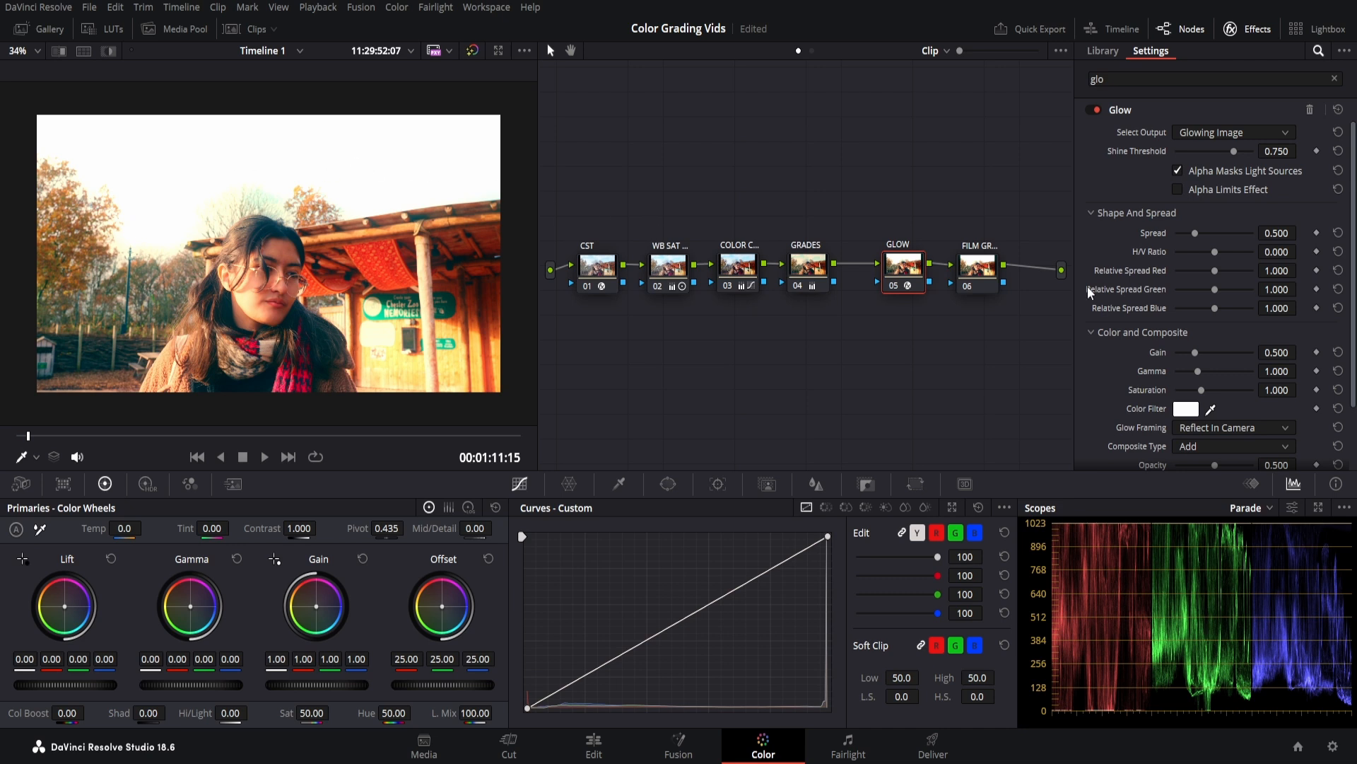
# Set glow shine threshold 0.973, spread 0.899, gain 0.596, gamma 0.612, saturation 0.798.
pyautogui.moveTo(1234, 155); pyautogui.dragTo(1249, 154)
pyautogui.moveTo(1199, 231)
pyautogui.mouseDown()
pyautogui.moveTo(1225, 230)
pyautogui.moveTo(1211, 227)
pyautogui.mouseUp()
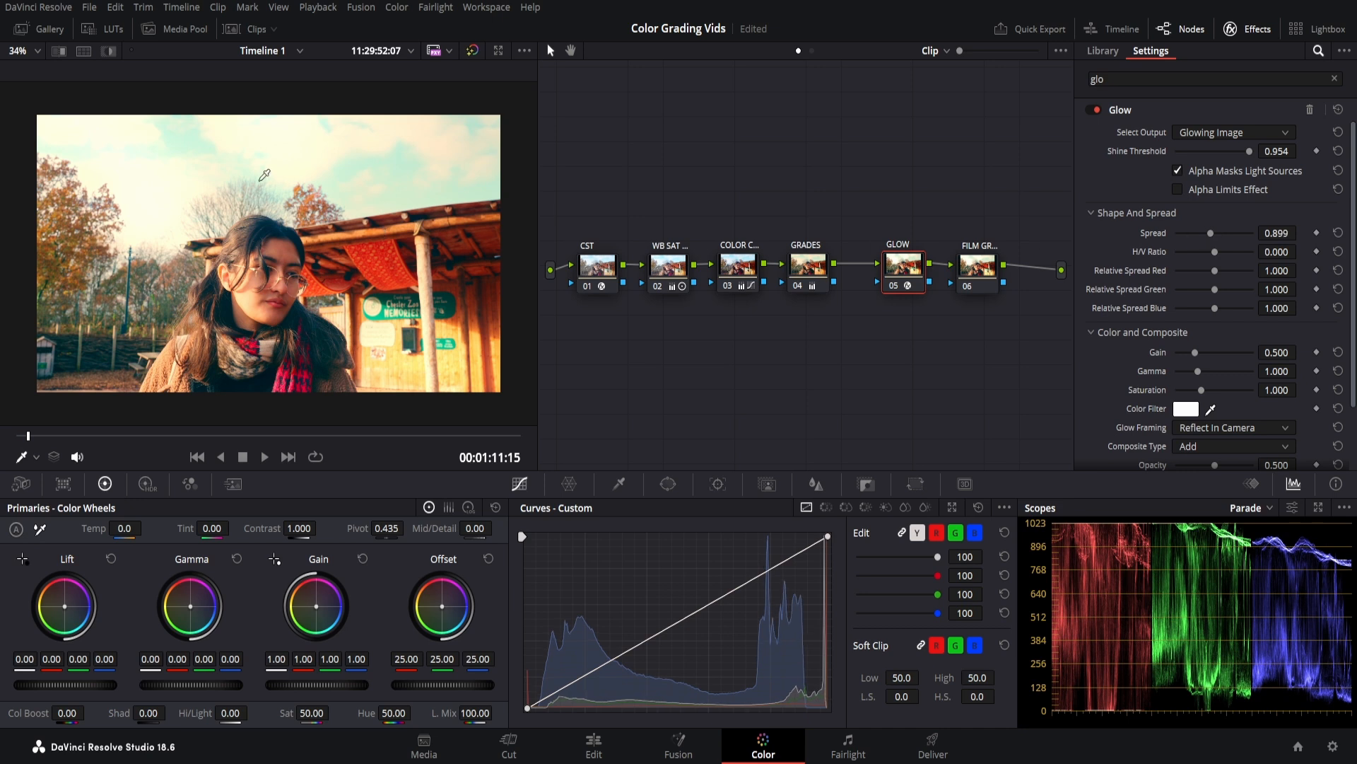
pyautogui.moveTo(1195, 352); pyautogui.dragTo(1191, 350)
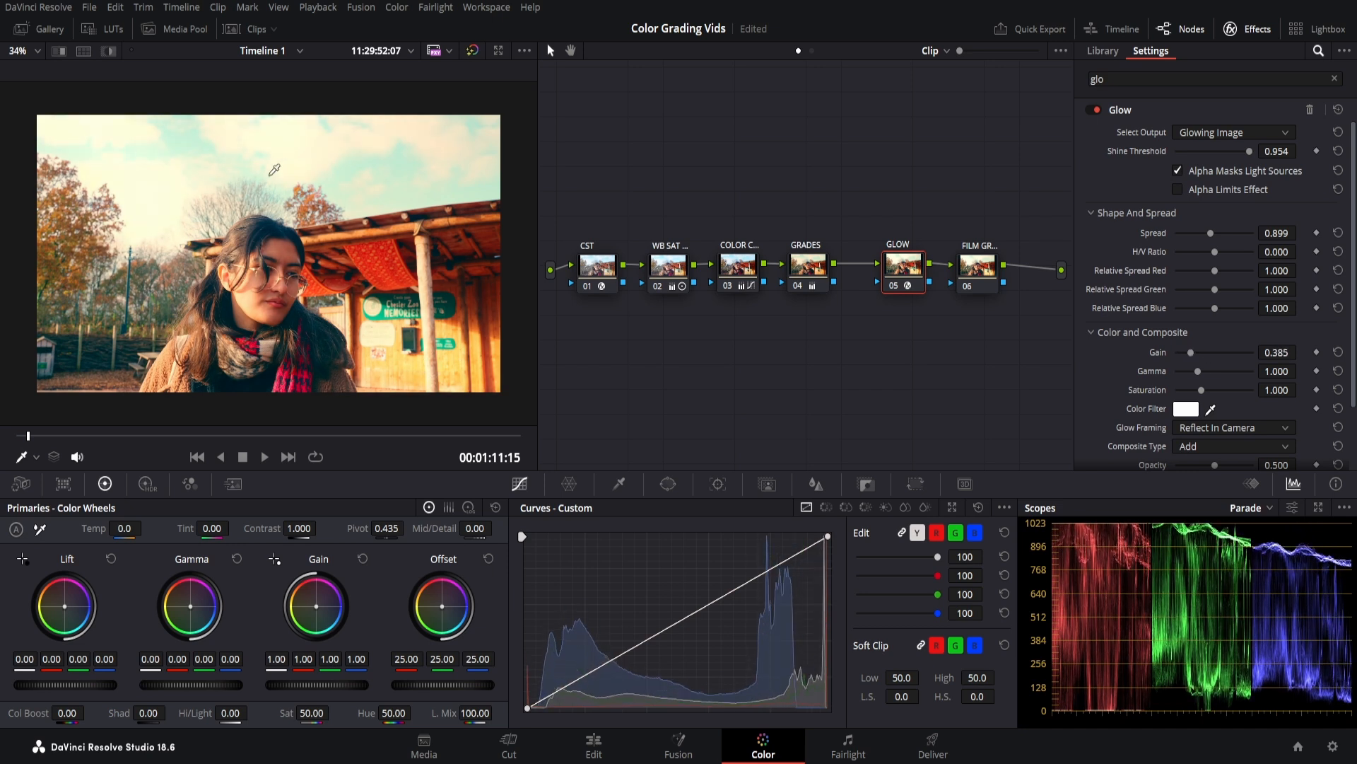
pyautogui.moveTo(1199, 368)
pyautogui.mouseDown()
pyautogui.moveTo(1185, 372)
pyautogui.moveTo(1204, 349)
pyautogui.moveTo(1196, 387)
pyautogui.mouseUp()
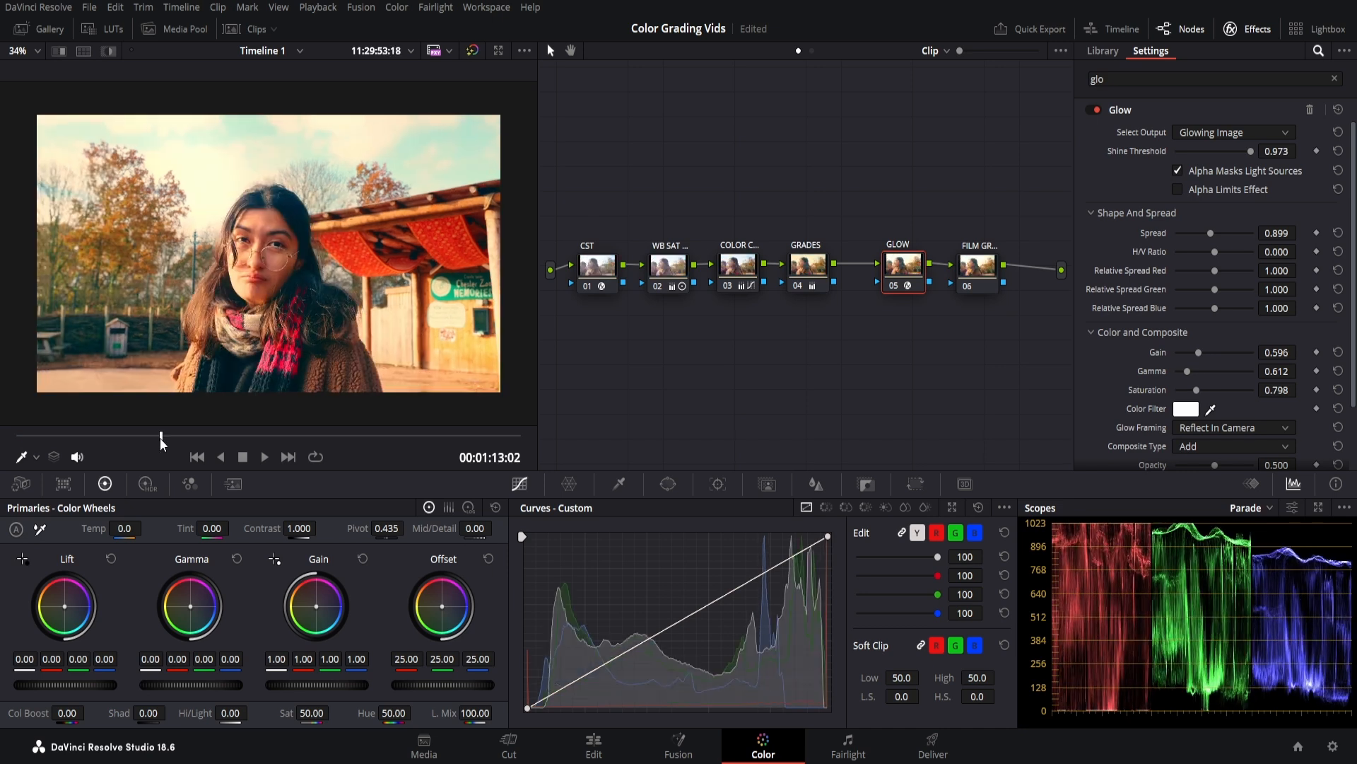
pyautogui.moveTo(160, 438); pyautogui.dragTo(154, 432)
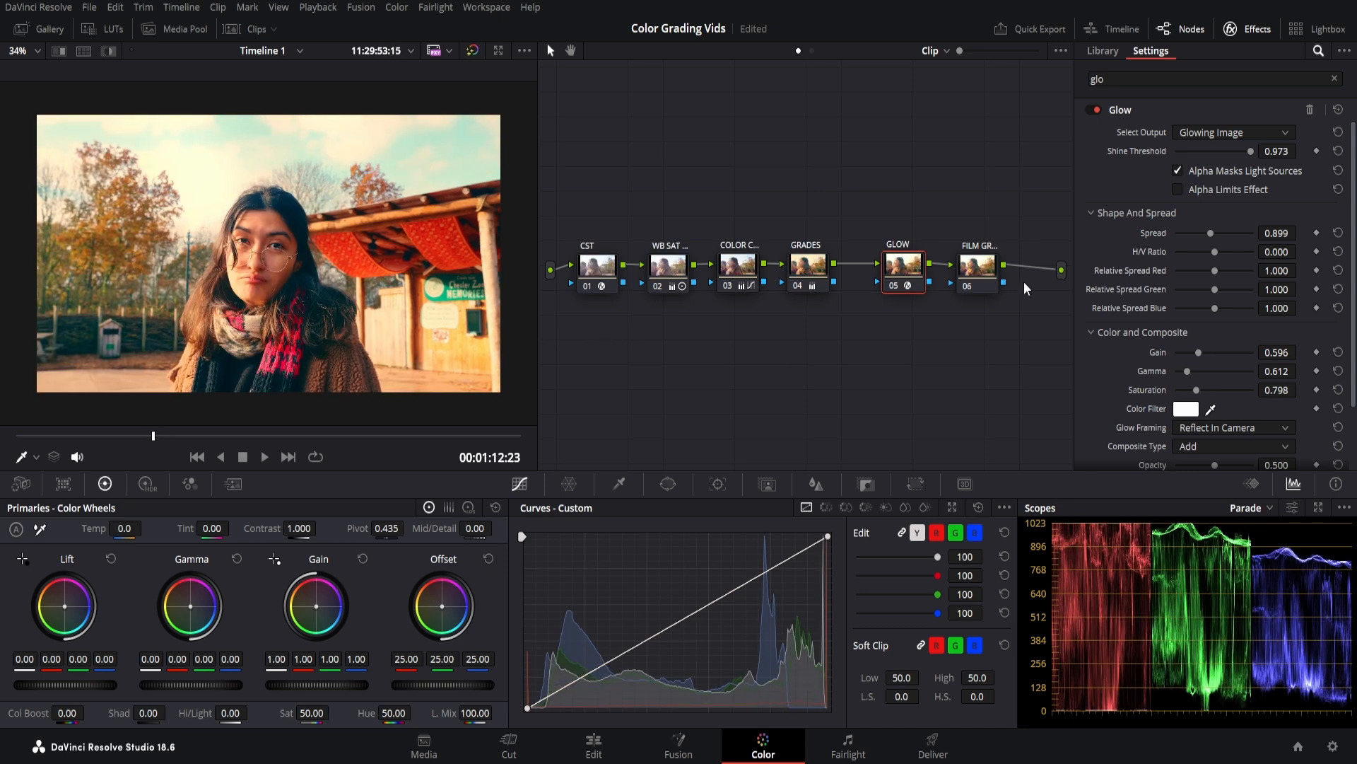
# Apply Film Grain to the last node, found by searching 'fil' in Effects.
pyautogui.click(977, 267)
pyautogui.click(1194, 78)
pyautogui.press('BackSpace')
pyautogui.press('BackSpace')
pyautogui.press('BackSpace')
pyautogui.write('fil')
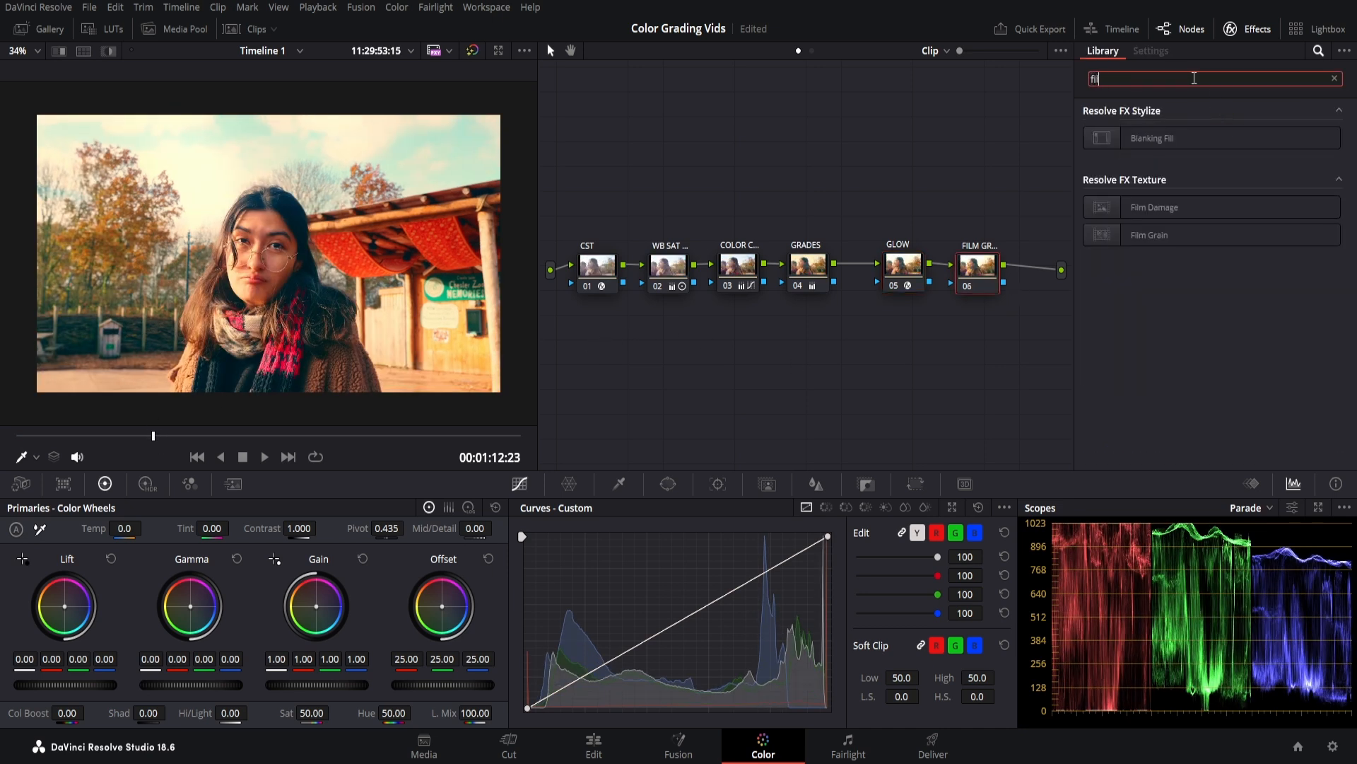
pyautogui.moveTo(1100, 230); pyautogui.dragTo(987, 270)
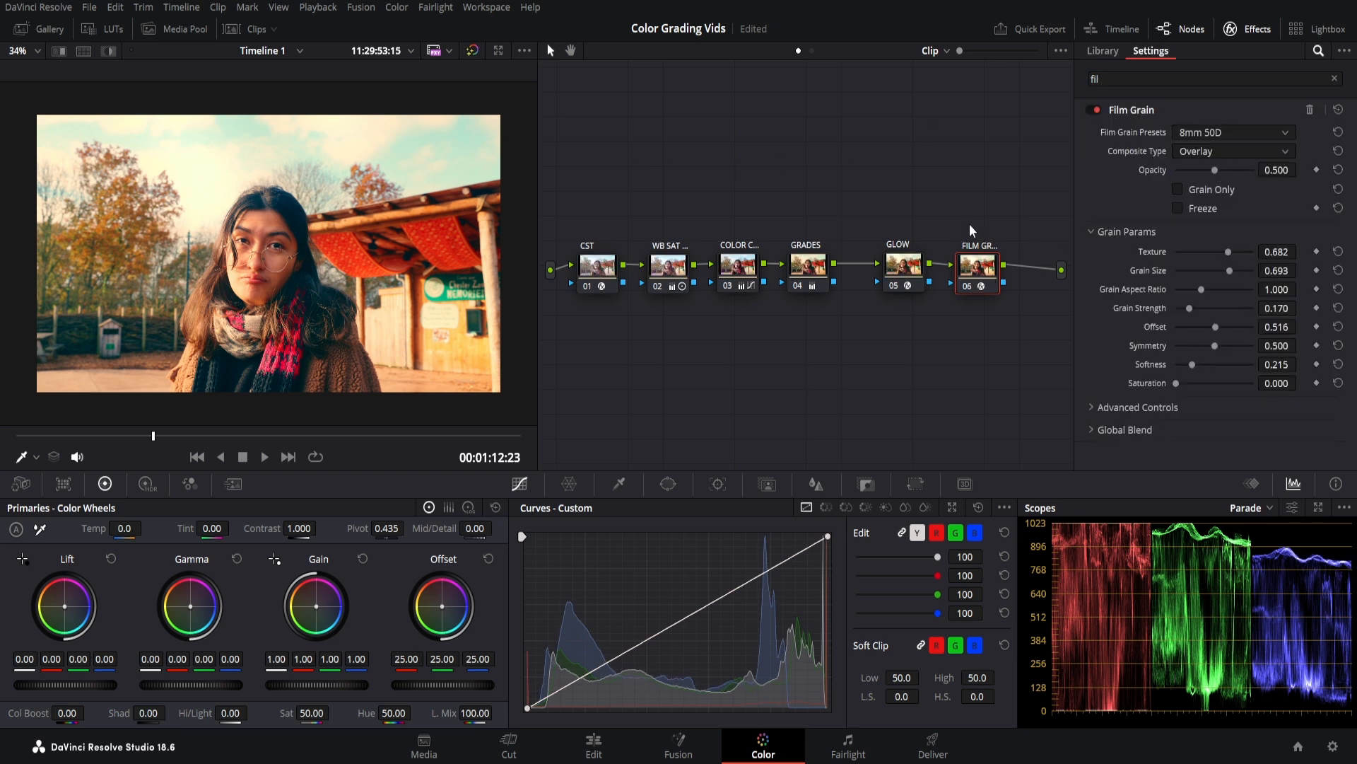
# Raise the grain opacity to about 0.83 and increase texture and grain size.
pyautogui.scroll(2, 460, 289)
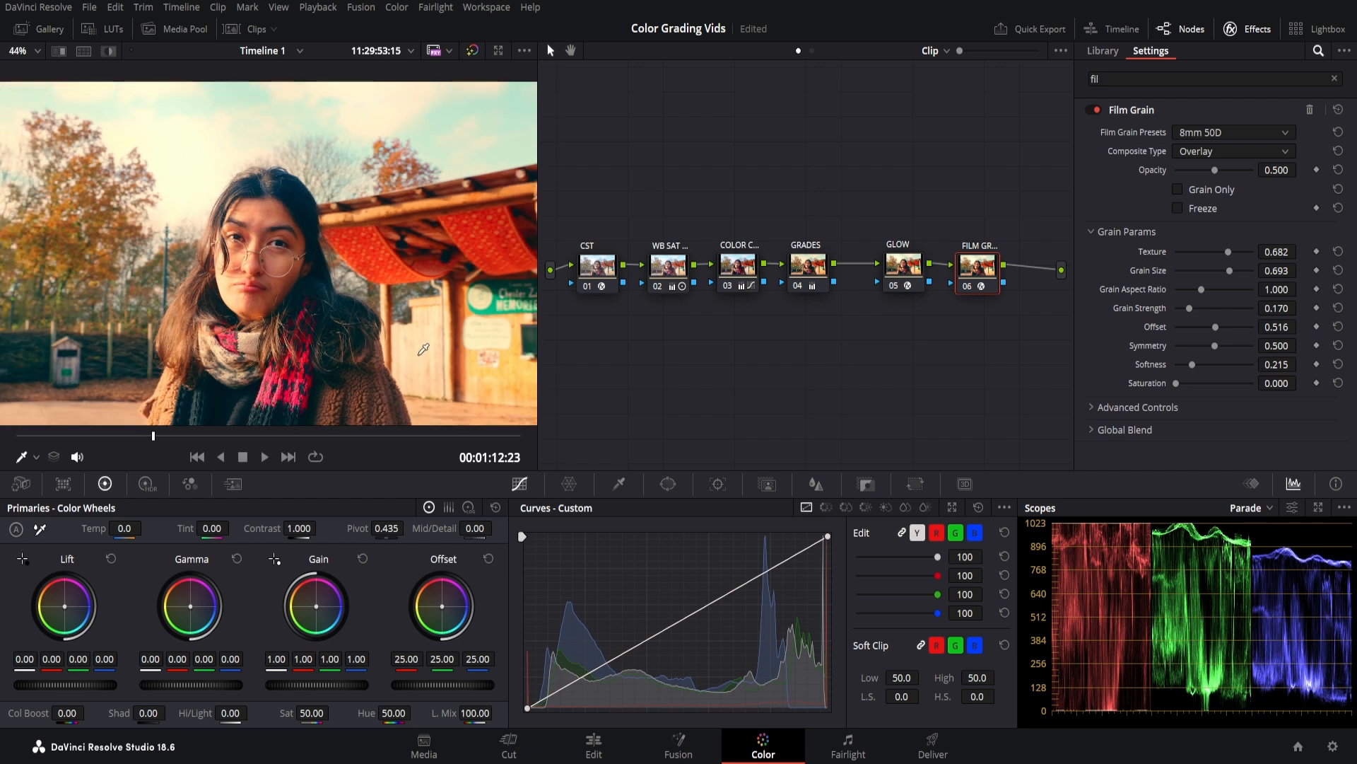
pyautogui.scroll(-1, 460, 288)
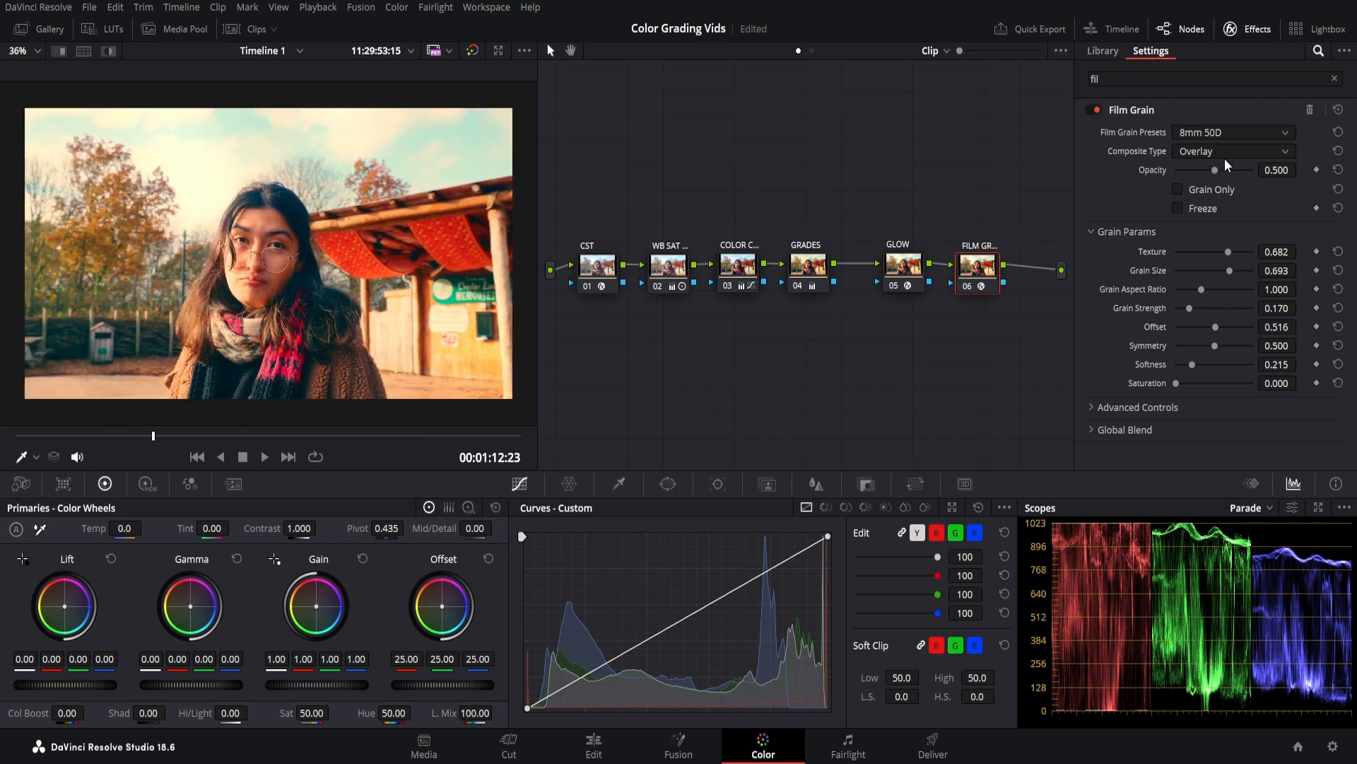
pyautogui.moveTo(1213, 172); pyautogui.dragTo(1236, 170)
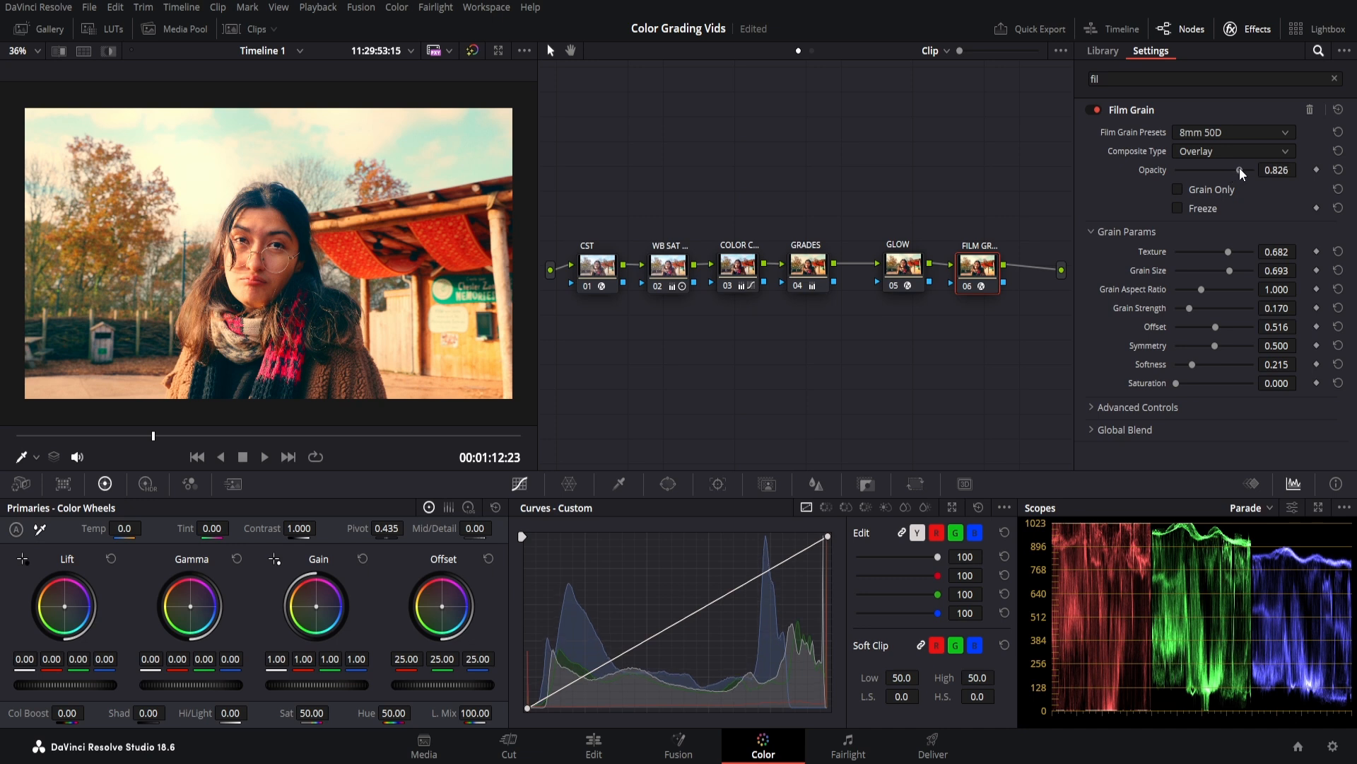
pyautogui.moveTo(1227, 253); pyautogui.dragTo(1236, 273)
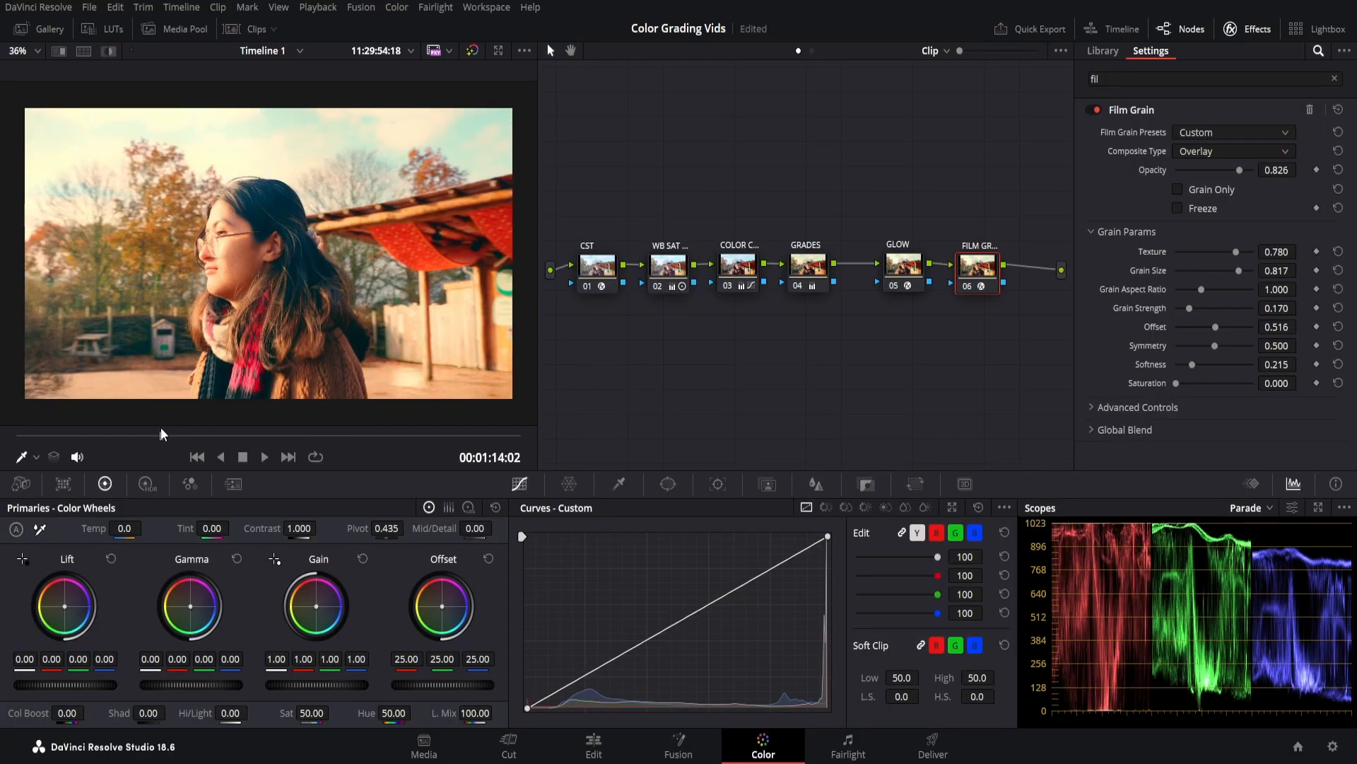
# Scrub the viewer back to an earlier frame of the figure standing in tall grass.
pyautogui.moveTo(161, 429); pyautogui.dragTo(31, 436)
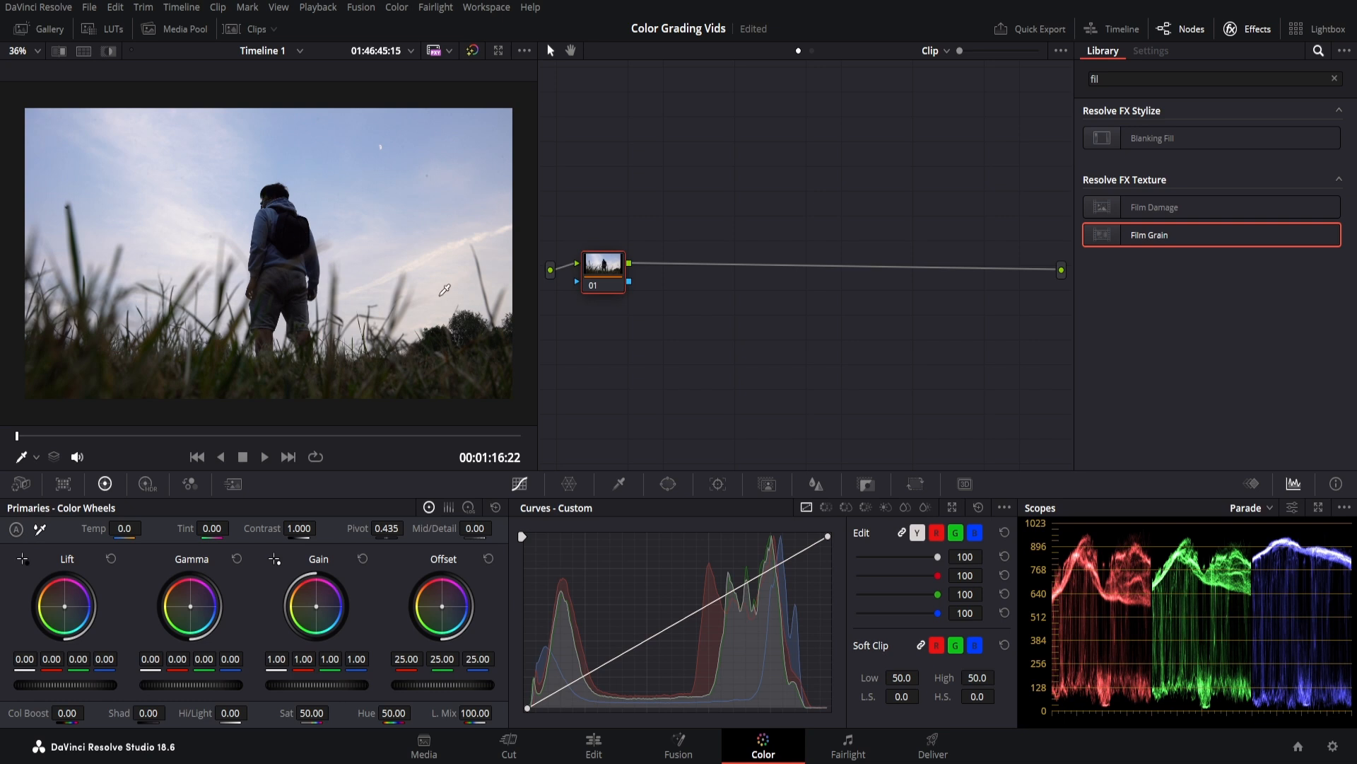
# Add five serial nodes after node 01 and apply Color Space Transform to node 01.
pyautogui.moveTo(602, 271); pyautogui.dragTo(600, 278)
pyautogui.hotkey('alt', 's')
pyautogui.hotkey('alt', 's')
pyautogui.hotkey('alt', 's')
pyautogui.hotkey('alt', 's')
pyautogui.hotkey('alt', 's')
pyautogui.click(1128, 80)
pyautogui.press('BackSpace')
pyautogui.press('BackSpace')
pyautogui.press('BackSpace')
pyautogui.write('color')
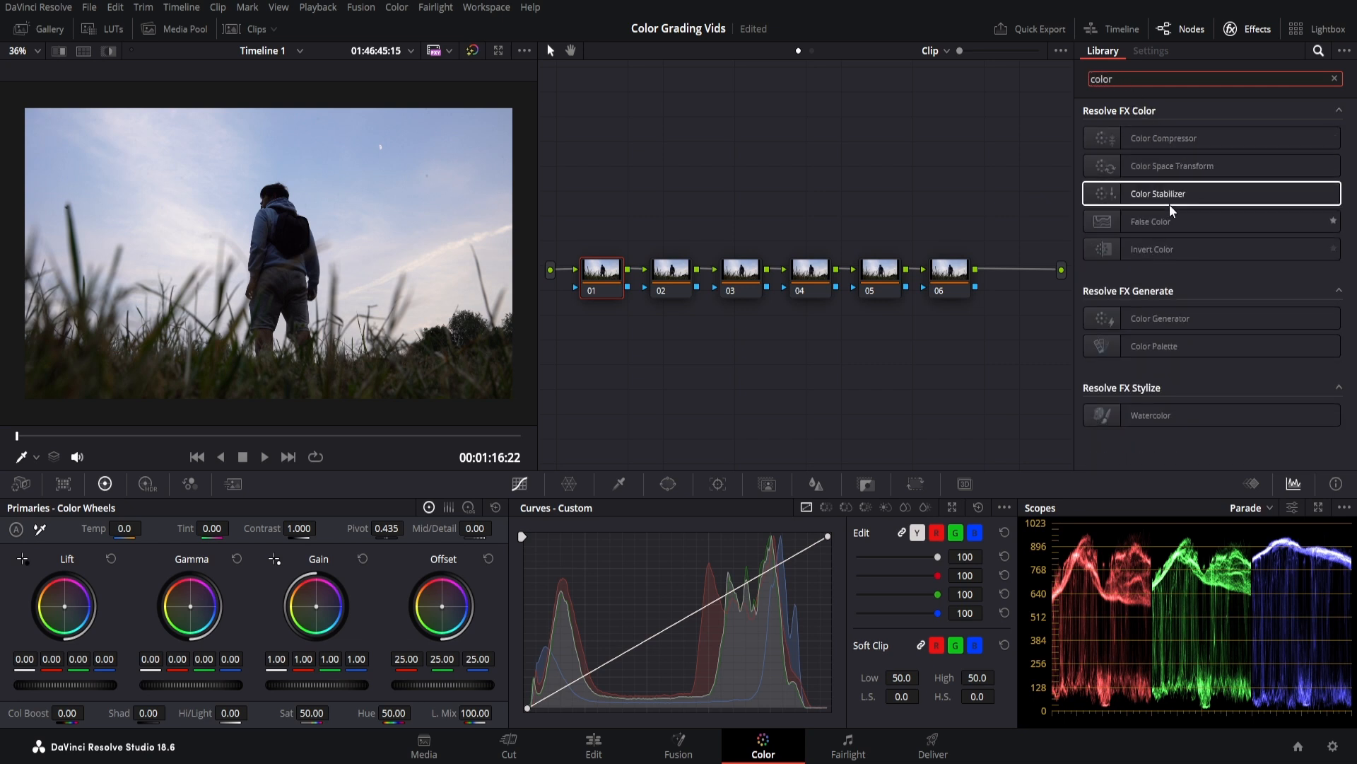
pyautogui.moveTo(1153, 176); pyautogui.dragTo(625, 279)
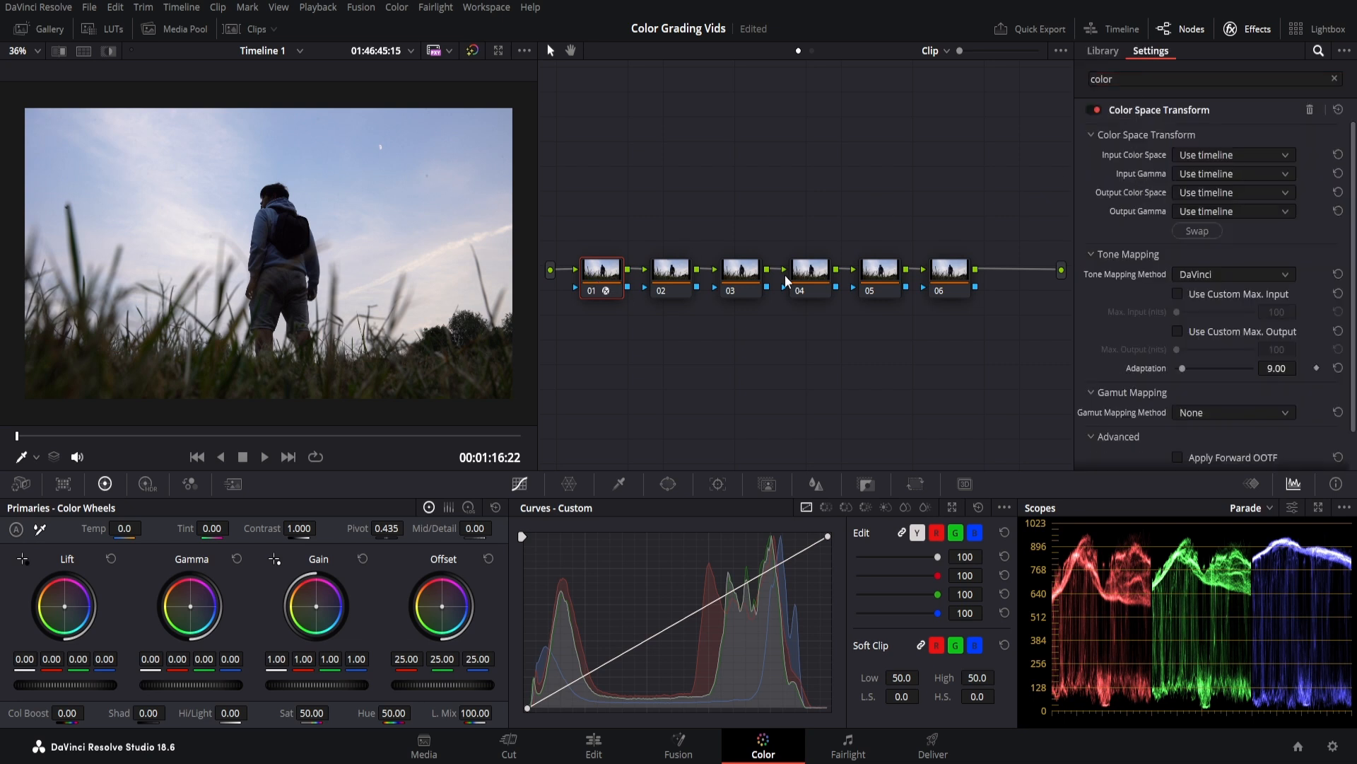
pyautogui.click(671, 273)
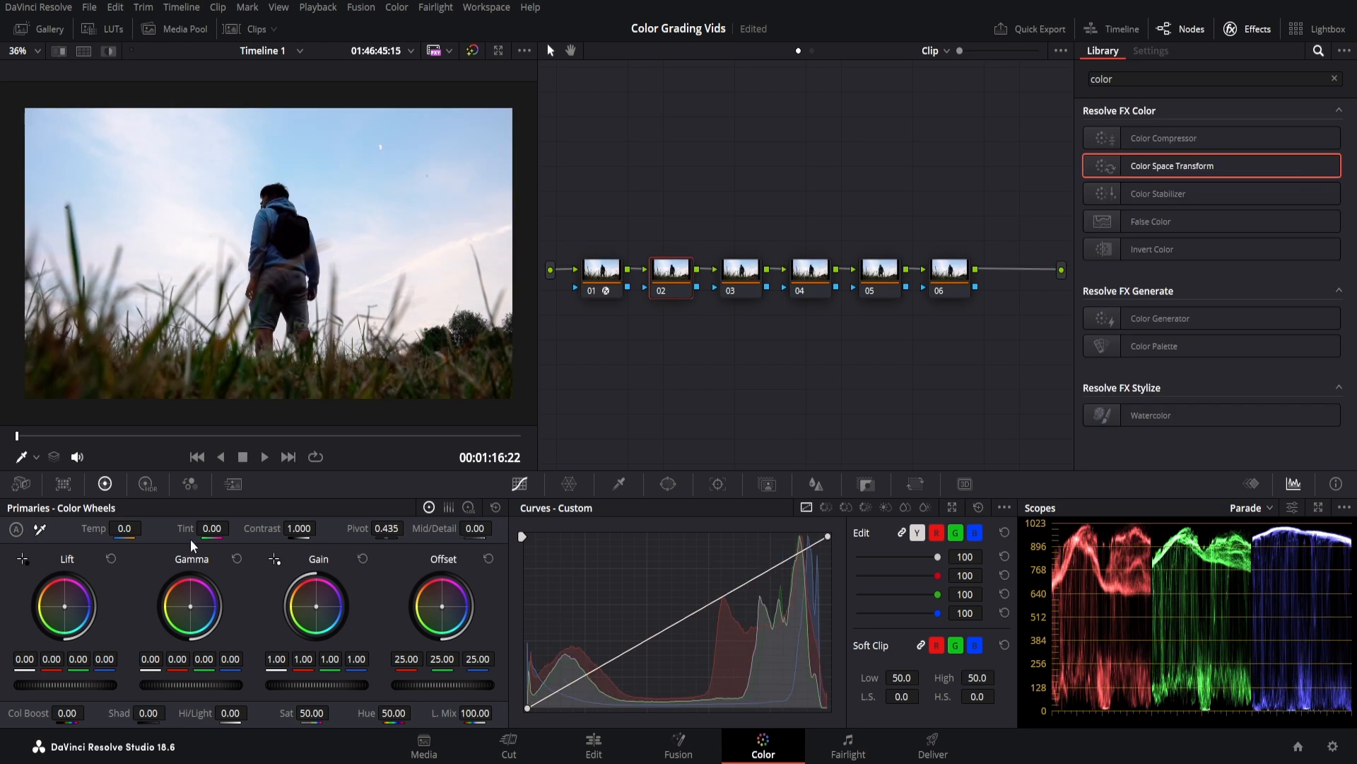
# White-balance node 02 from the near-white sky and warm the temperature to 267.3.
pyautogui.click(41, 530)
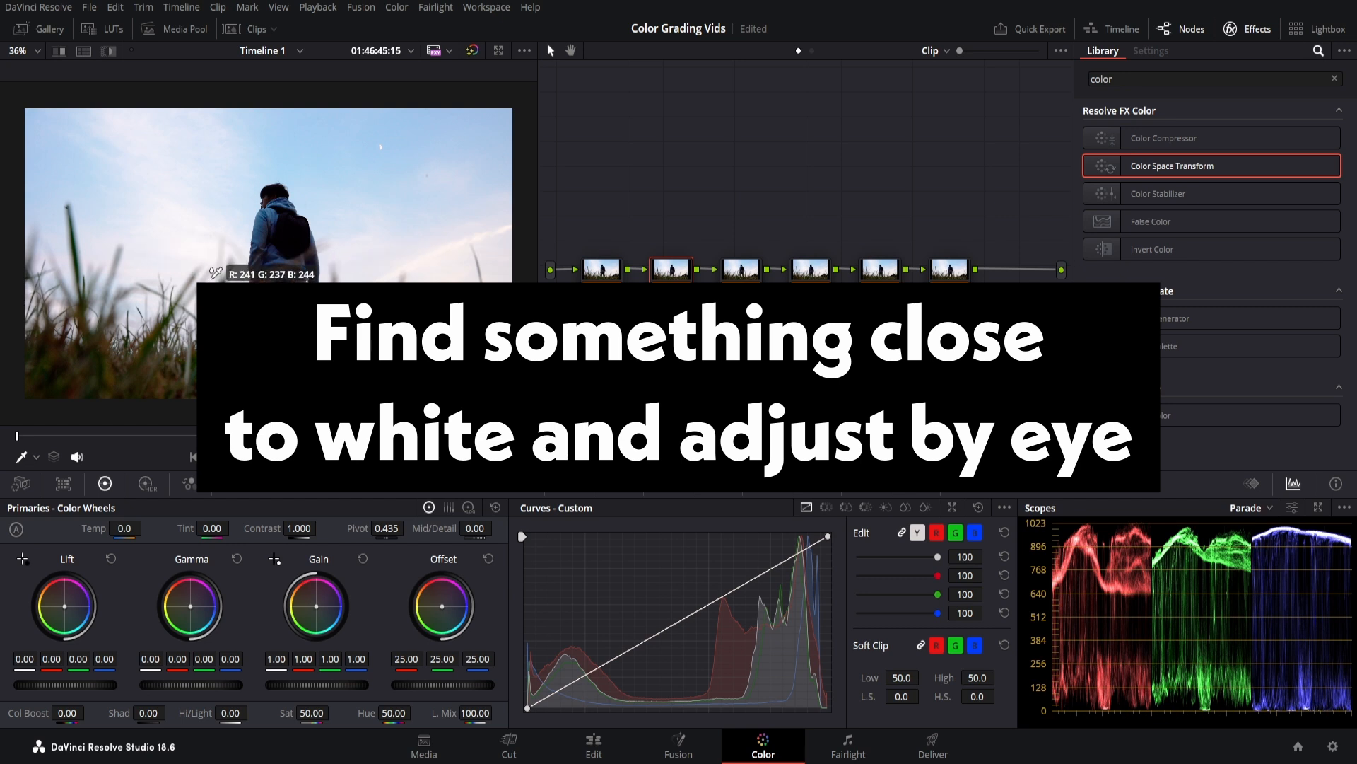
pyautogui.click(189, 234)
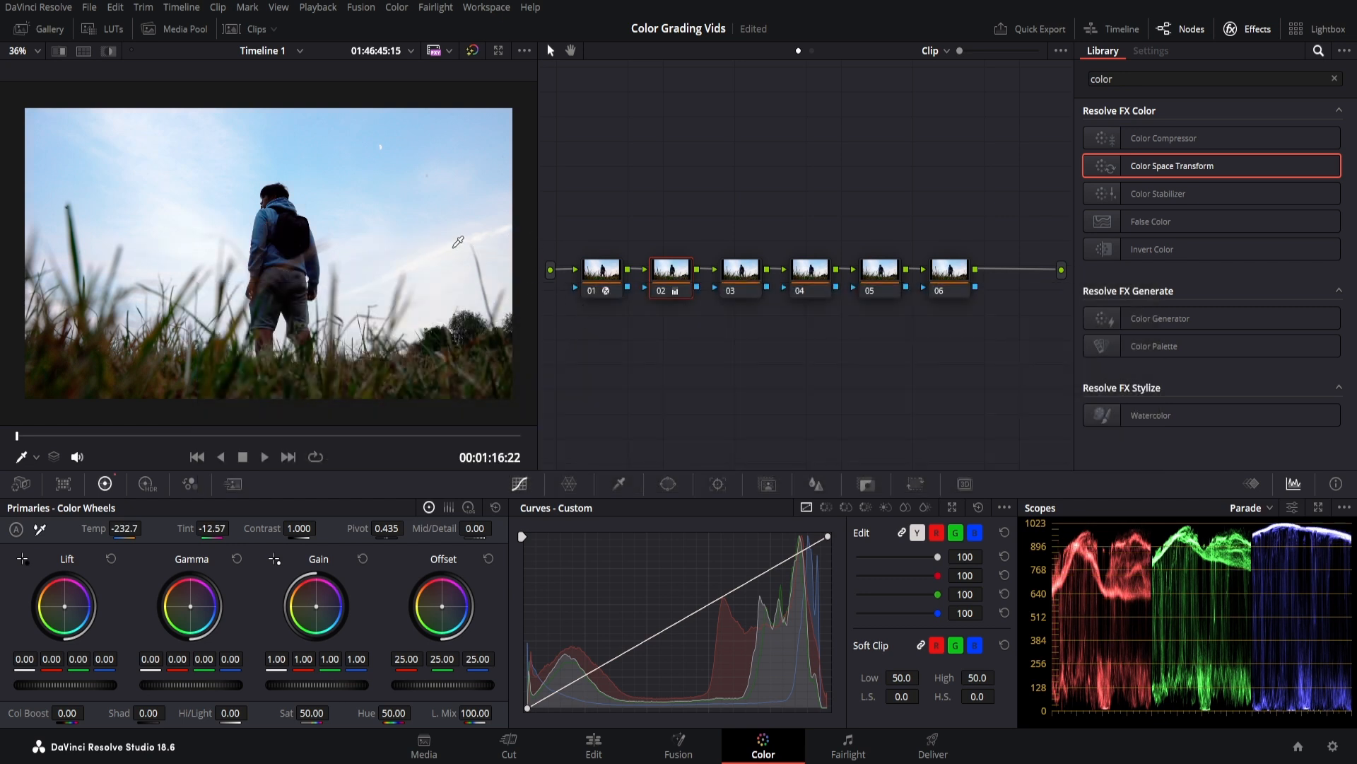
pyautogui.moveTo(125, 529)
pyautogui.mouseDown()
pyautogui.moveTo(176, 529)
pyautogui.moveTo(150, 529)
pyautogui.mouseUp()
pyautogui.moveTo(146, 528); pyautogui.dragTo(233, 527)
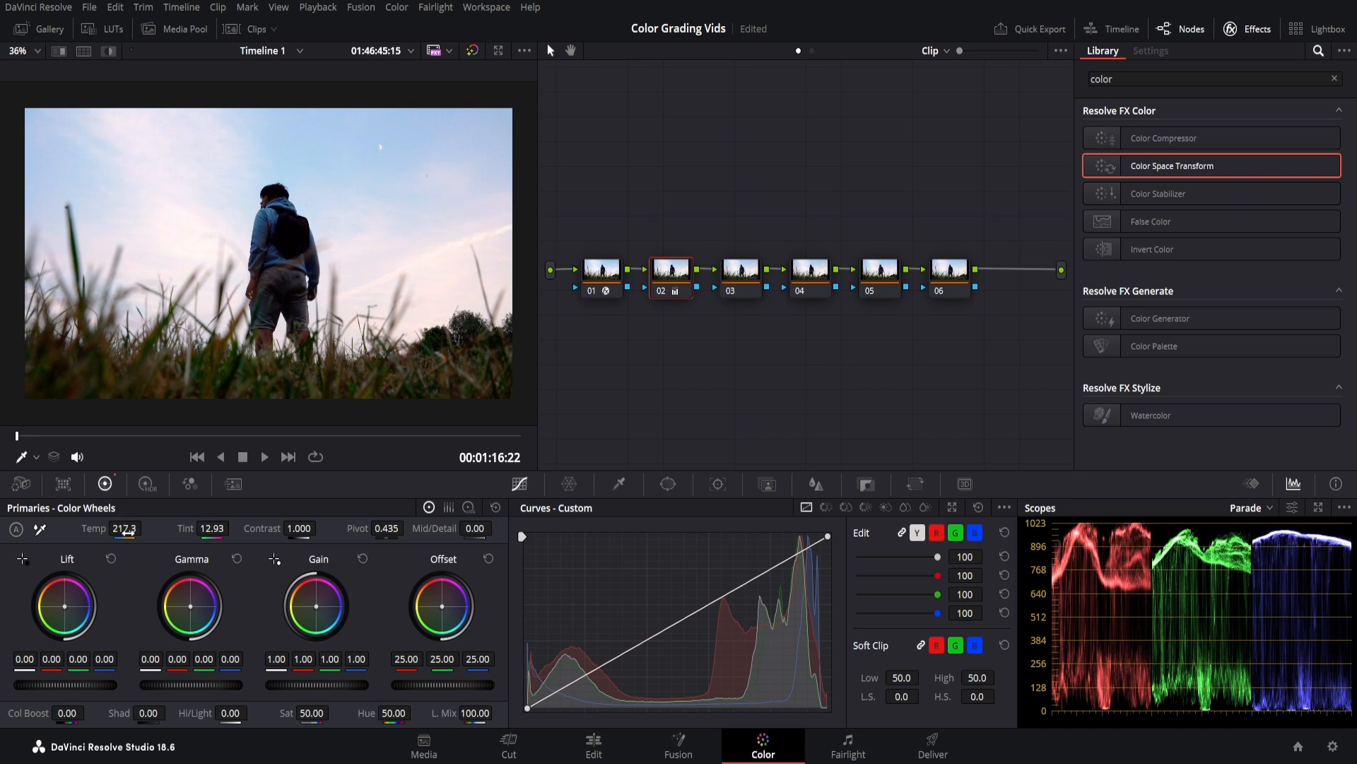
pyautogui.moveTo(124, 531); pyautogui.dragTo(145, 527)
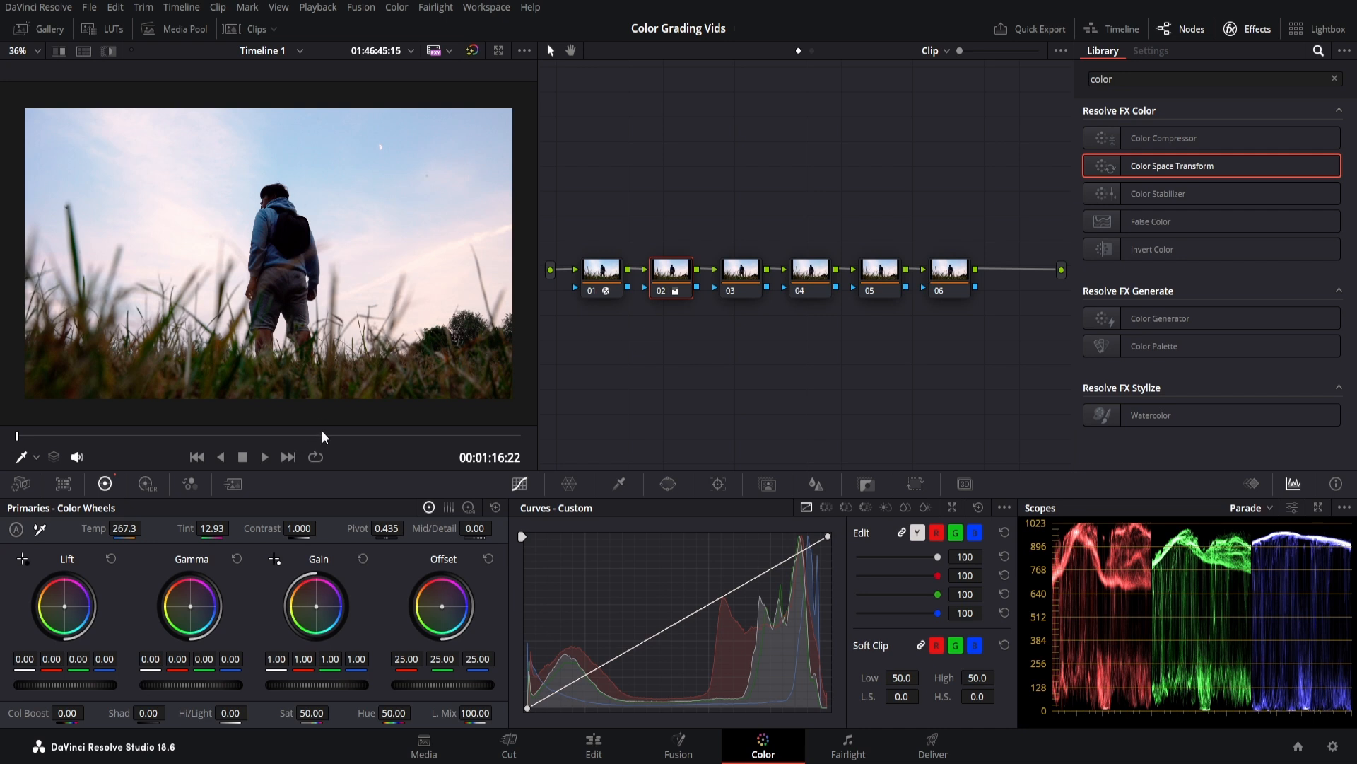
# Raise contrast to 1.130, saturation to 58.60 and colour boost to 5.50.
pyautogui.moveTo(295, 527); pyautogui.dragTo(328, 528)
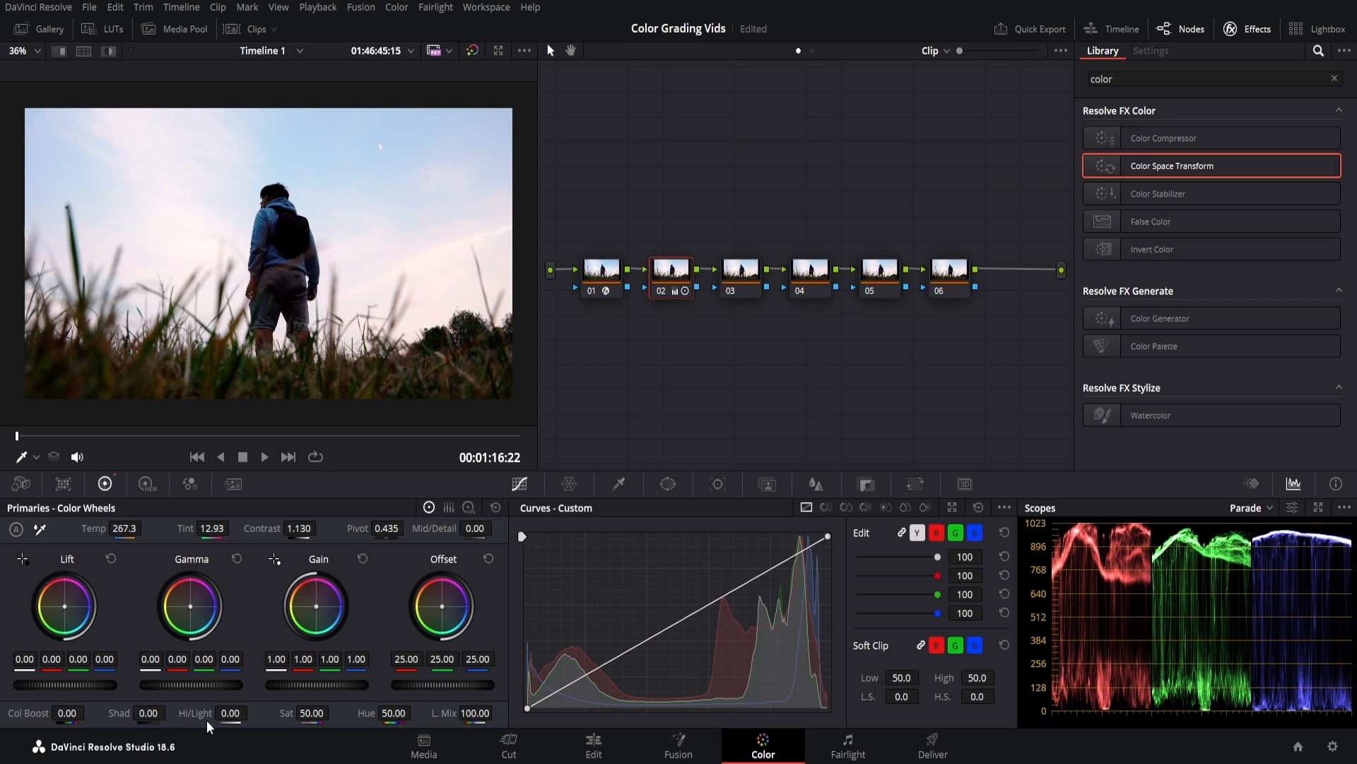
pyautogui.moveTo(333, 712)
pyautogui.mouseDown()
pyautogui.moveTo(407, 712)
pyautogui.moveTo(359, 712)
pyautogui.mouseUp()
pyautogui.moveTo(83, 715); pyautogui.dragTo(89, 710)
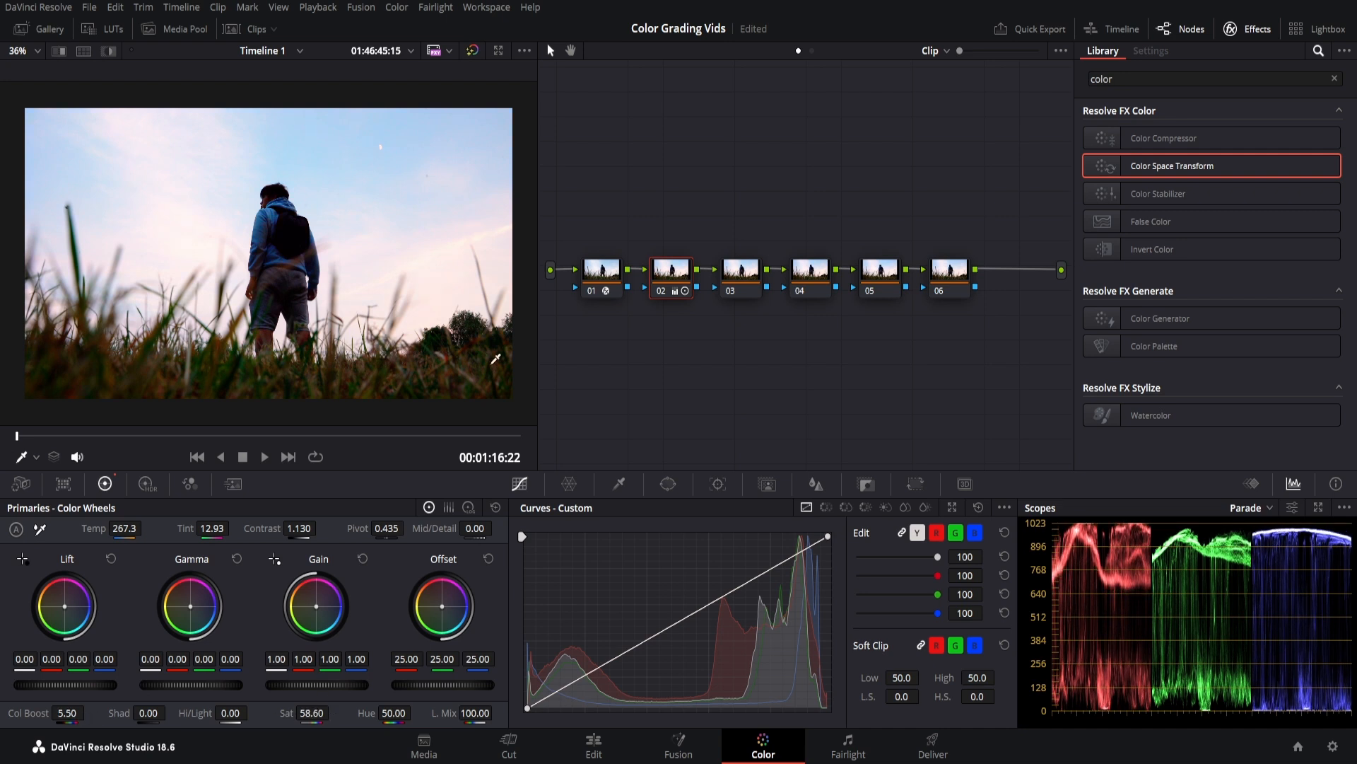
pyautogui.click(739, 275)
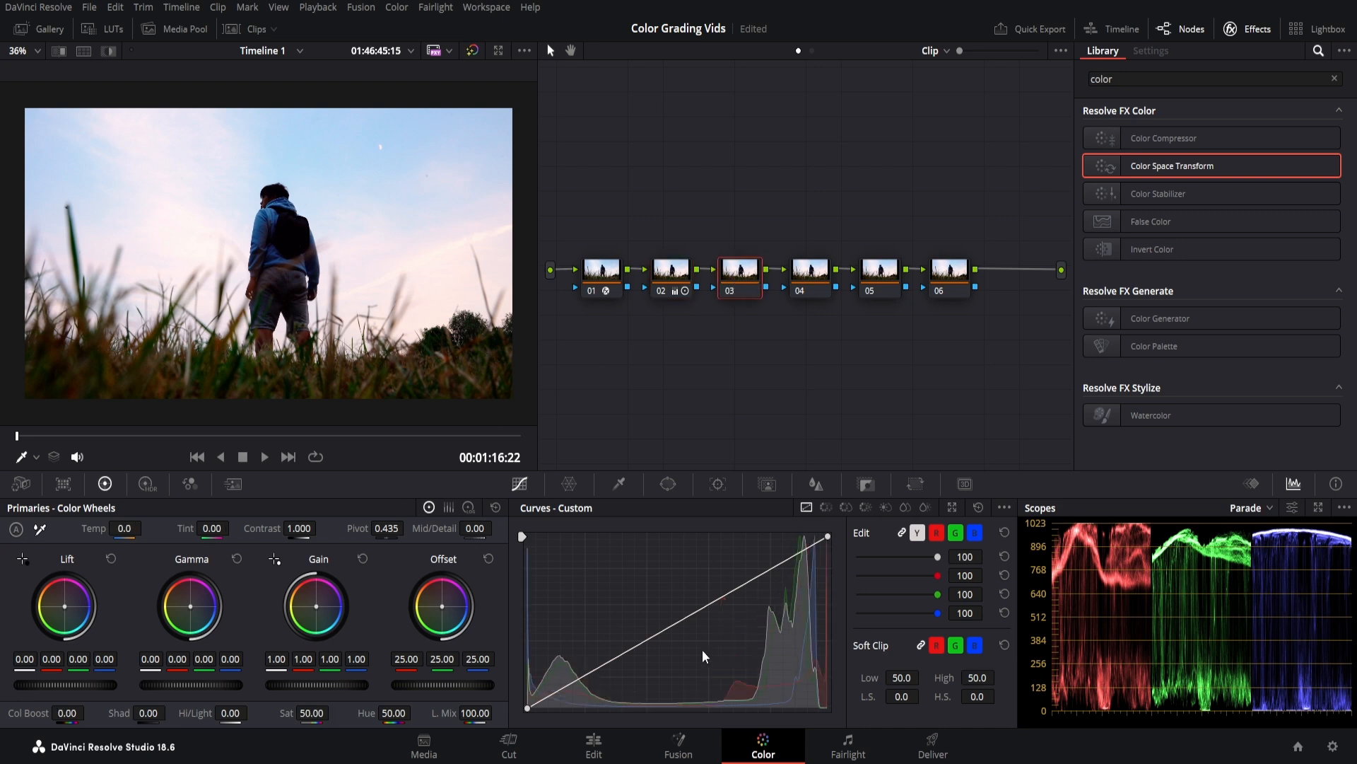
# Add points to node 03's custom curve and pull the highlights slightly down.
pyautogui.click(679, 619)
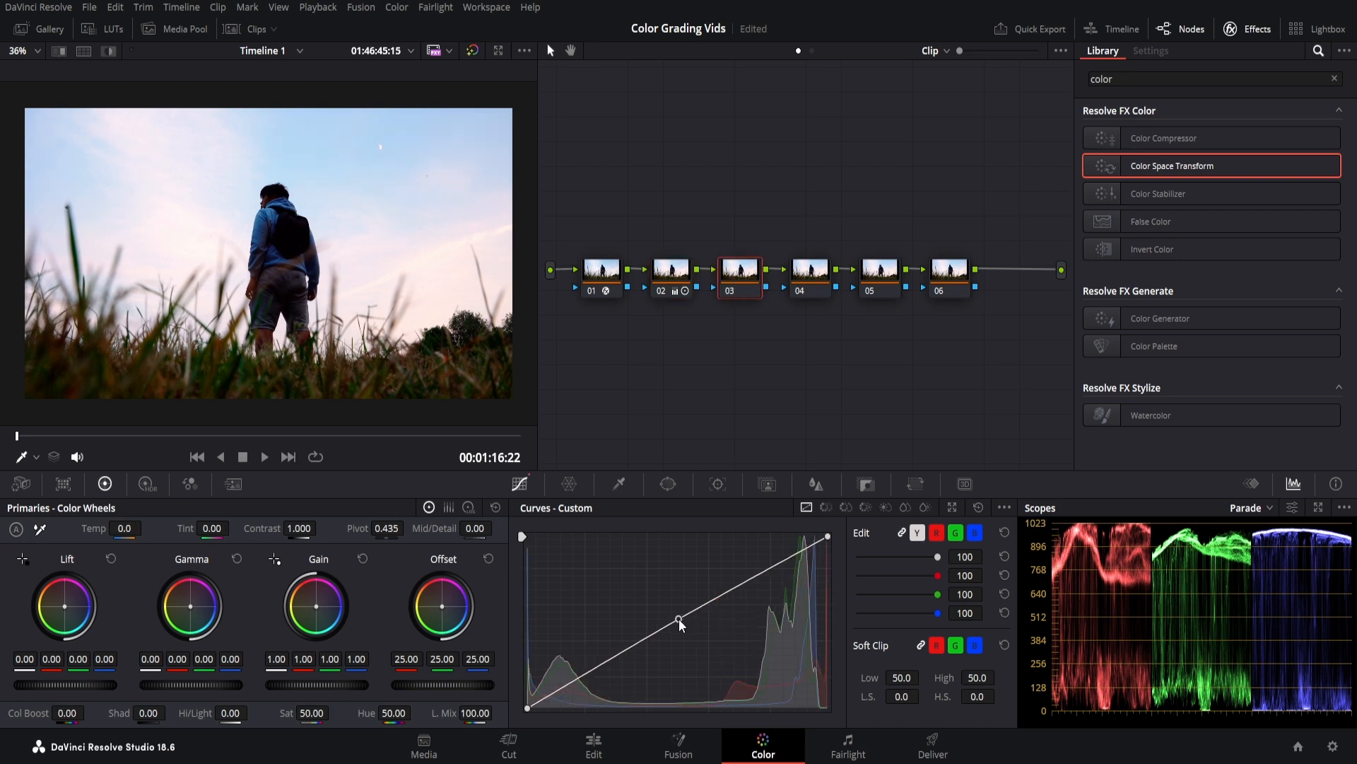
pyautogui.moveTo(803, 550)
pyautogui.mouseDown()
pyautogui.moveTo(808, 570)
pyautogui.moveTo(808, 556)
pyautogui.mouseUp()
pyautogui.moveTo(570, 681); pyautogui.dragTo(575, 678)
pyautogui.click(556, 685)
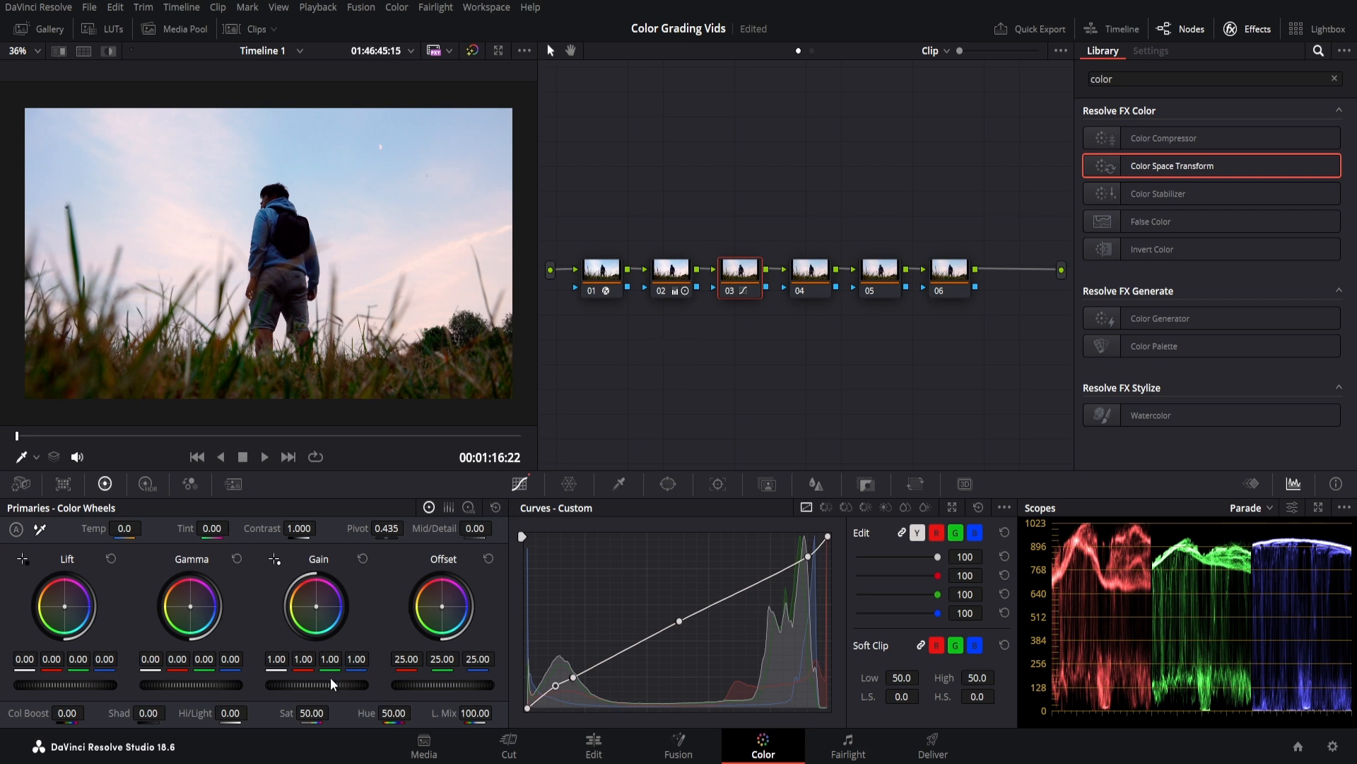
# Set the master wheels to Lift -0.02, Gamma 0.06 and Gain 0.92.
pyautogui.moveTo(325, 687); pyautogui.dragTo(243, 690)
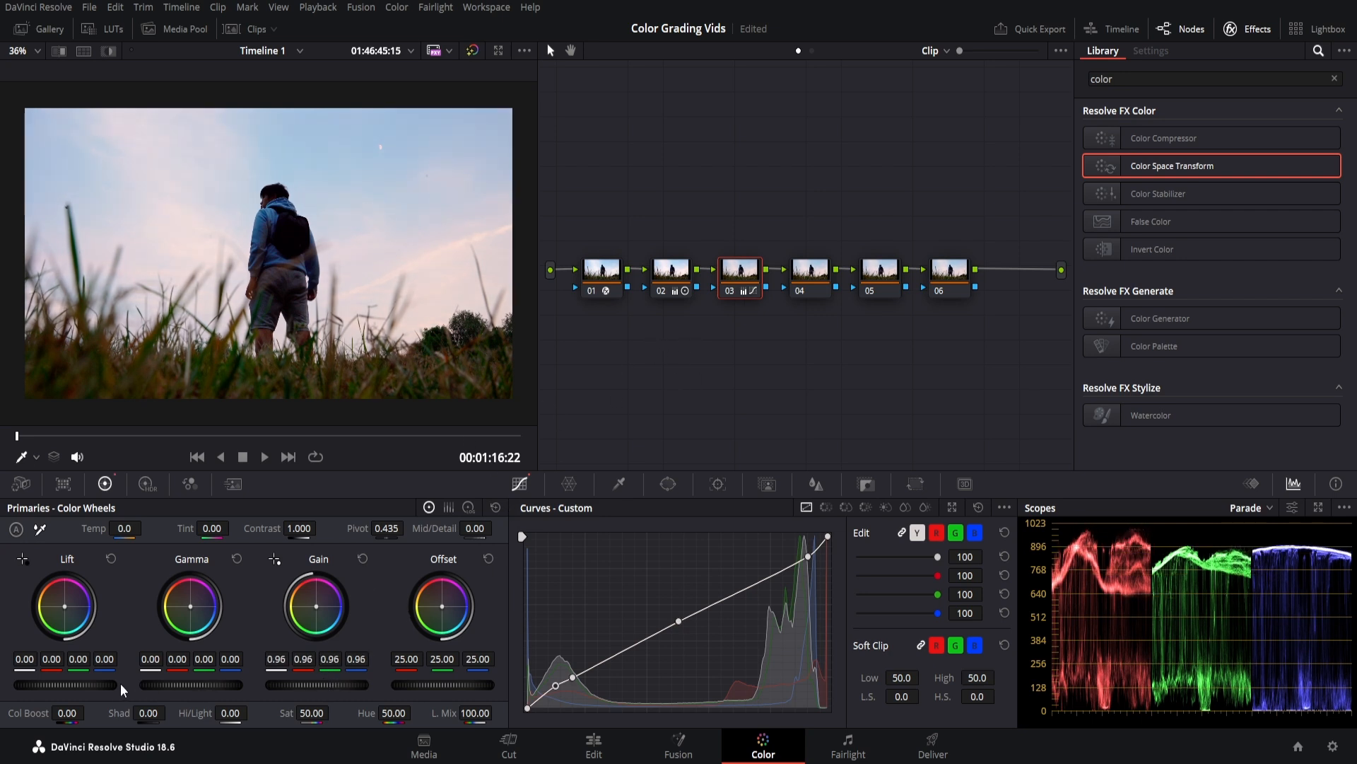
pyautogui.moveTo(71, 685); pyautogui.dragTo(22, 685)
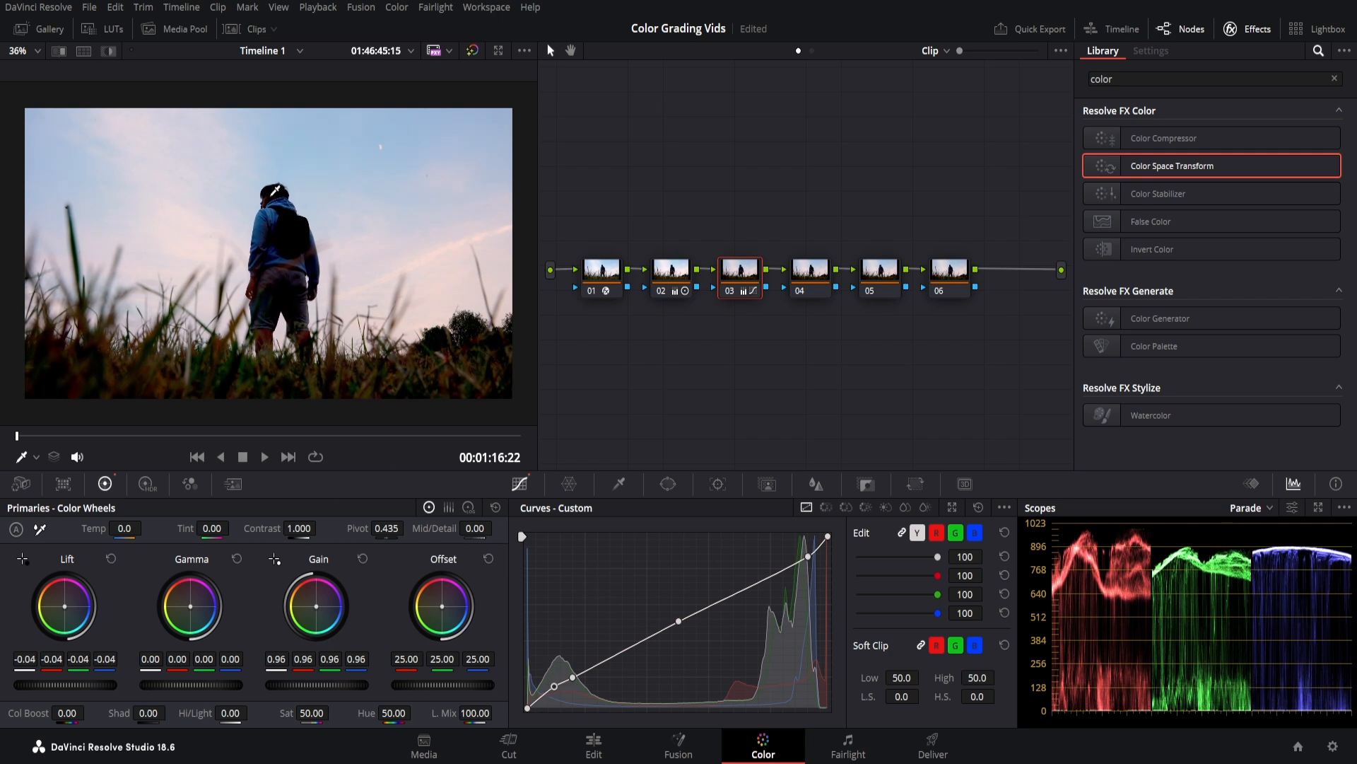
pyautogui.scroll(5, 299, 232)
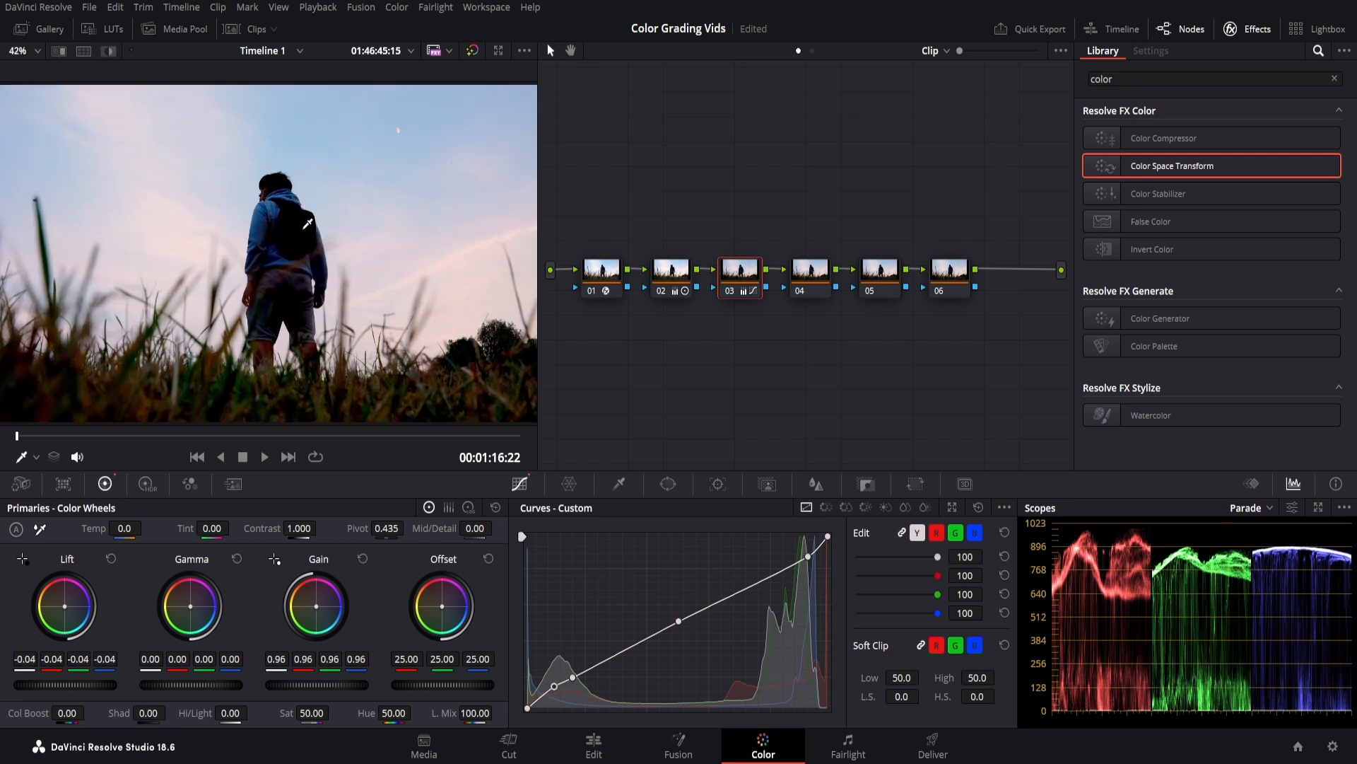
pyautogui.scroll(-3, 320, 171)
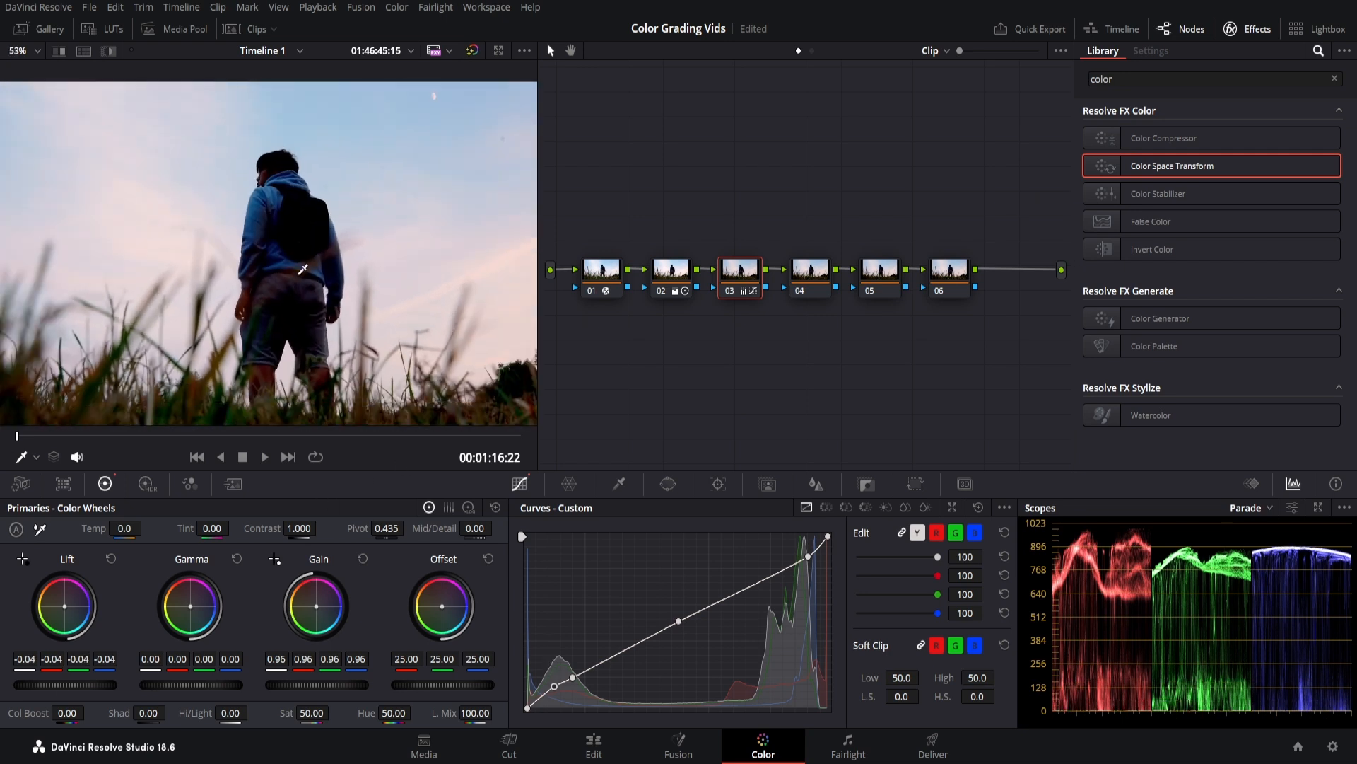
pyautogui.moveTo(191, 685); pyautogui.dragTo(209, 685)
pyautogui.scroll(-2, 265, 356)
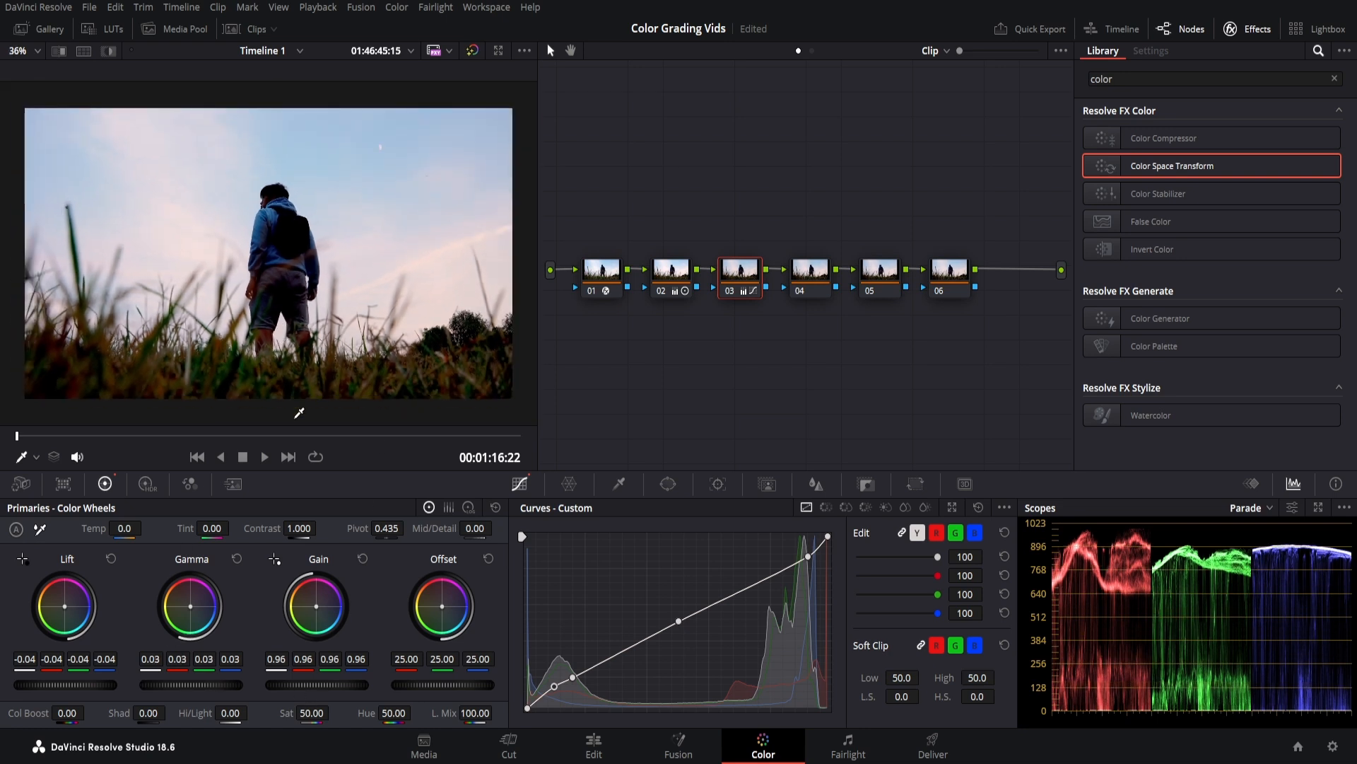
pyautogui.moveTo(313, 685); pyautogui.dragTo(303, 686)
pyautogui.moveTo(191, 685); pyautogui.dragTo(198, 685)
pyautogui.moveTo(65, 685); pyautogui.dragTo(72, 685)
pyautogui.scroll(-2, 315, 332)
pyautogui.scroll(1, 315, 333)
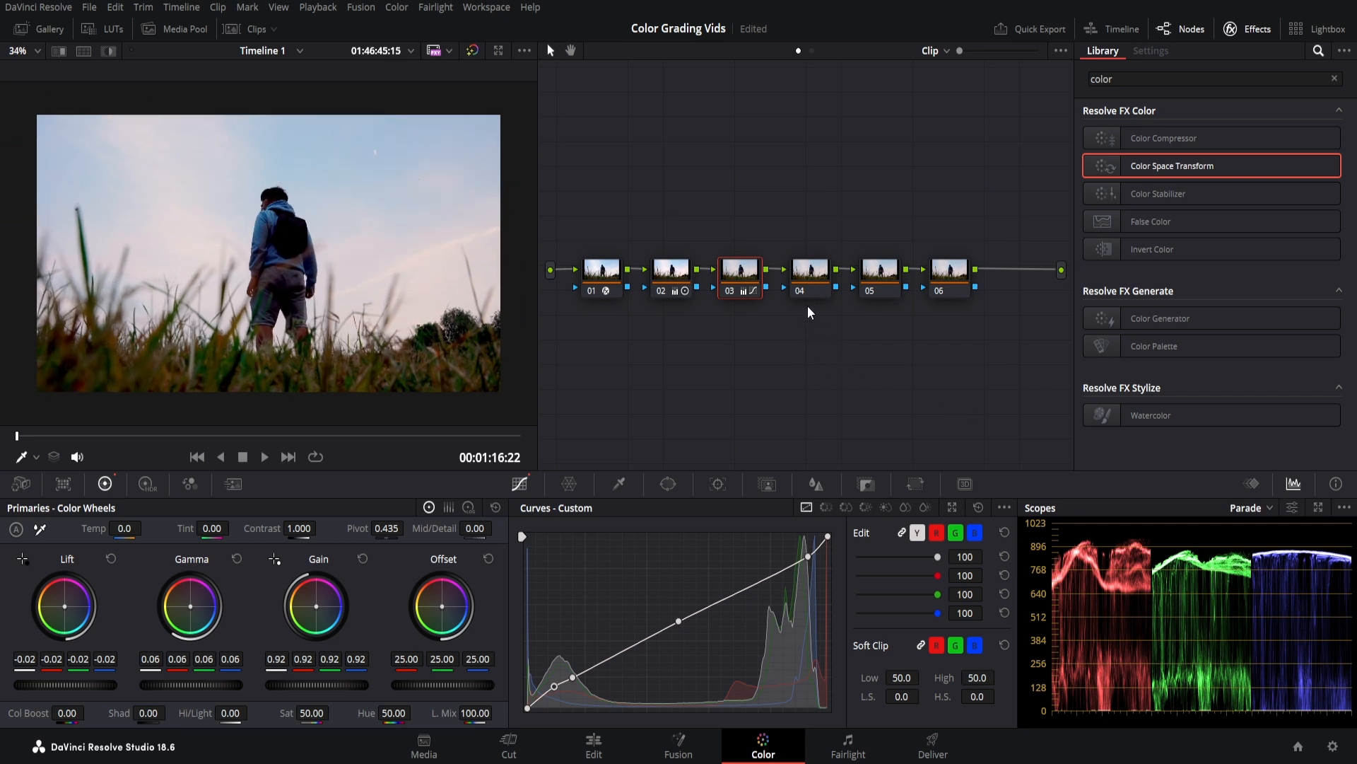
# On node 04, push Gain toward magenta, nudge Gamma and Lift, and warm the Offset toward pink.
pyautogui.click(811, 277)
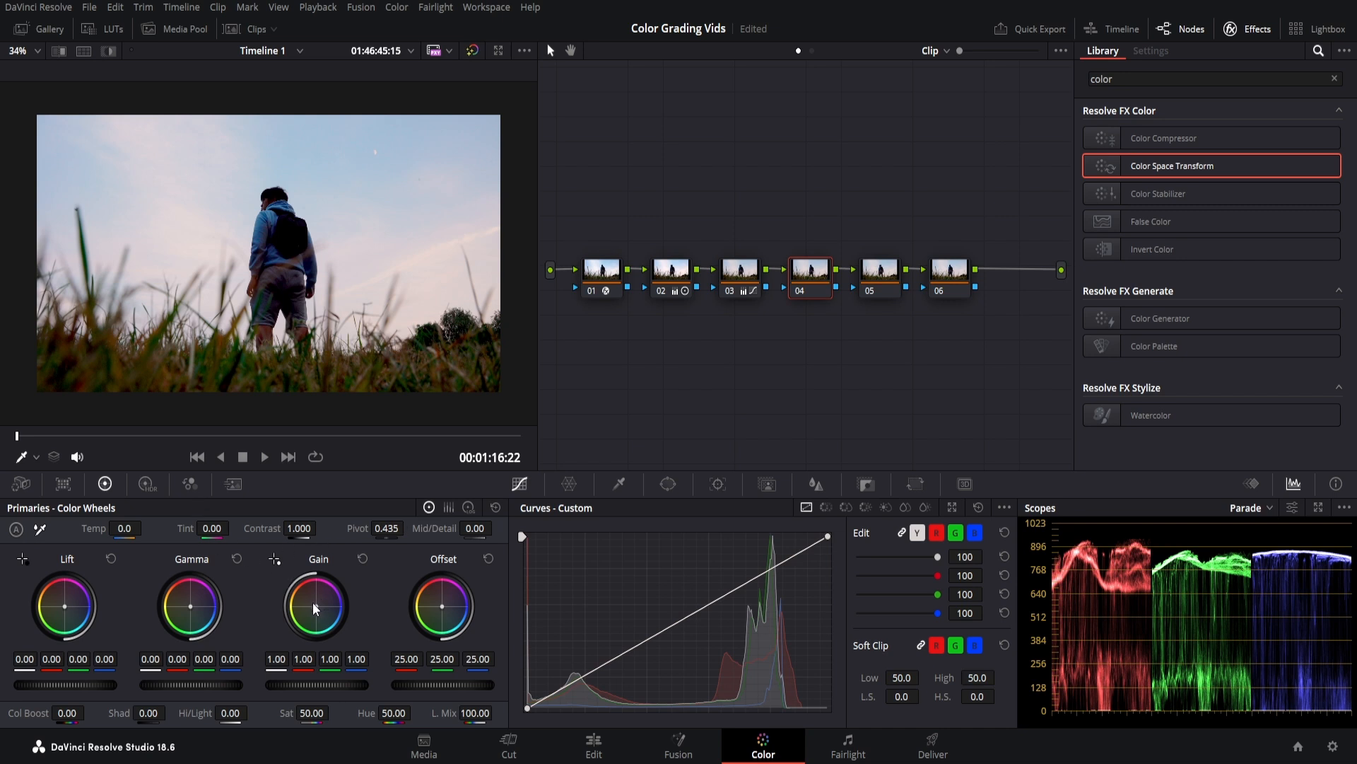
pyautogui.moveTo(318, 612)
pyautogui.mouseDown()
pyautogui.moveTo(324, 596)
pyautogui.moveTo(313, 615)
pyautogui.mouseUp()
pyautogui.moveTo(201, 617); pyautogui.dragTo(203, 619)
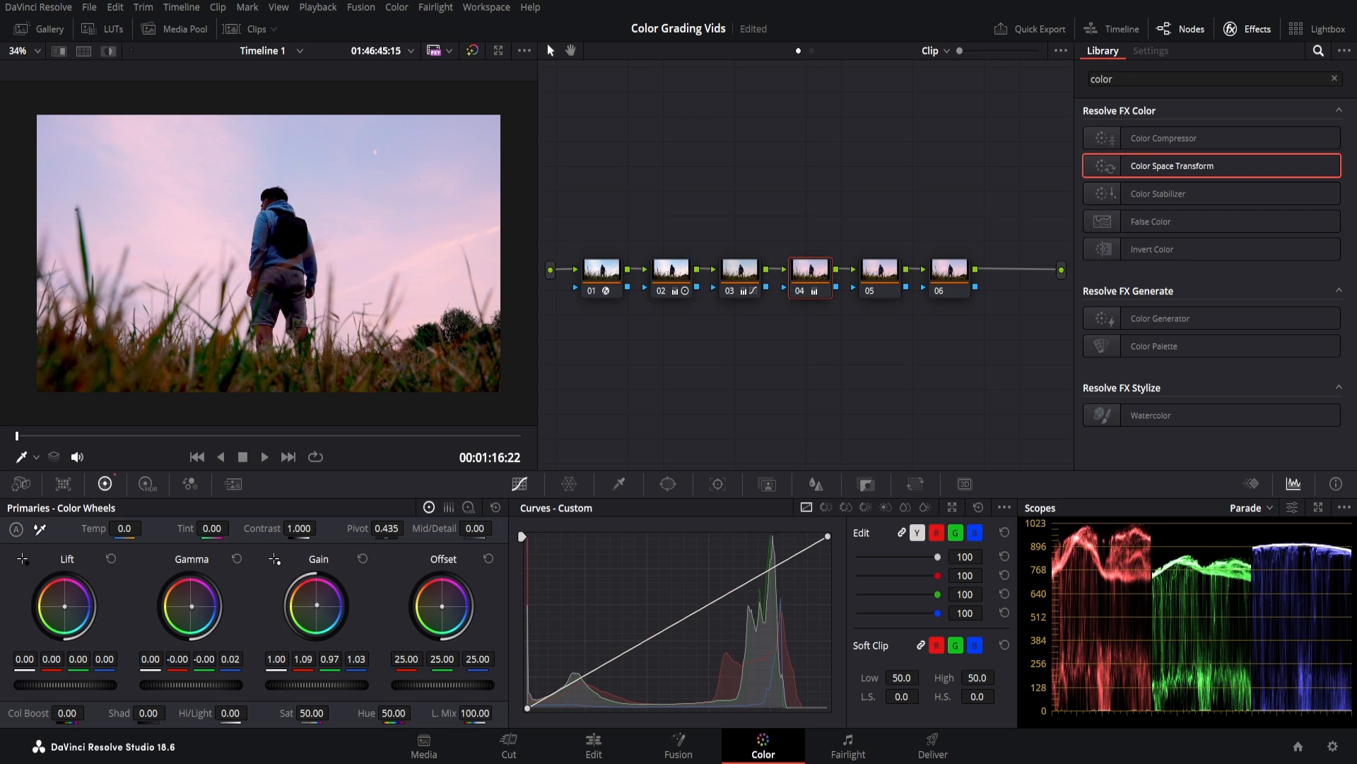
pyautogui.moveTo(64, 611); pyautogui.dragTo(62, 609)
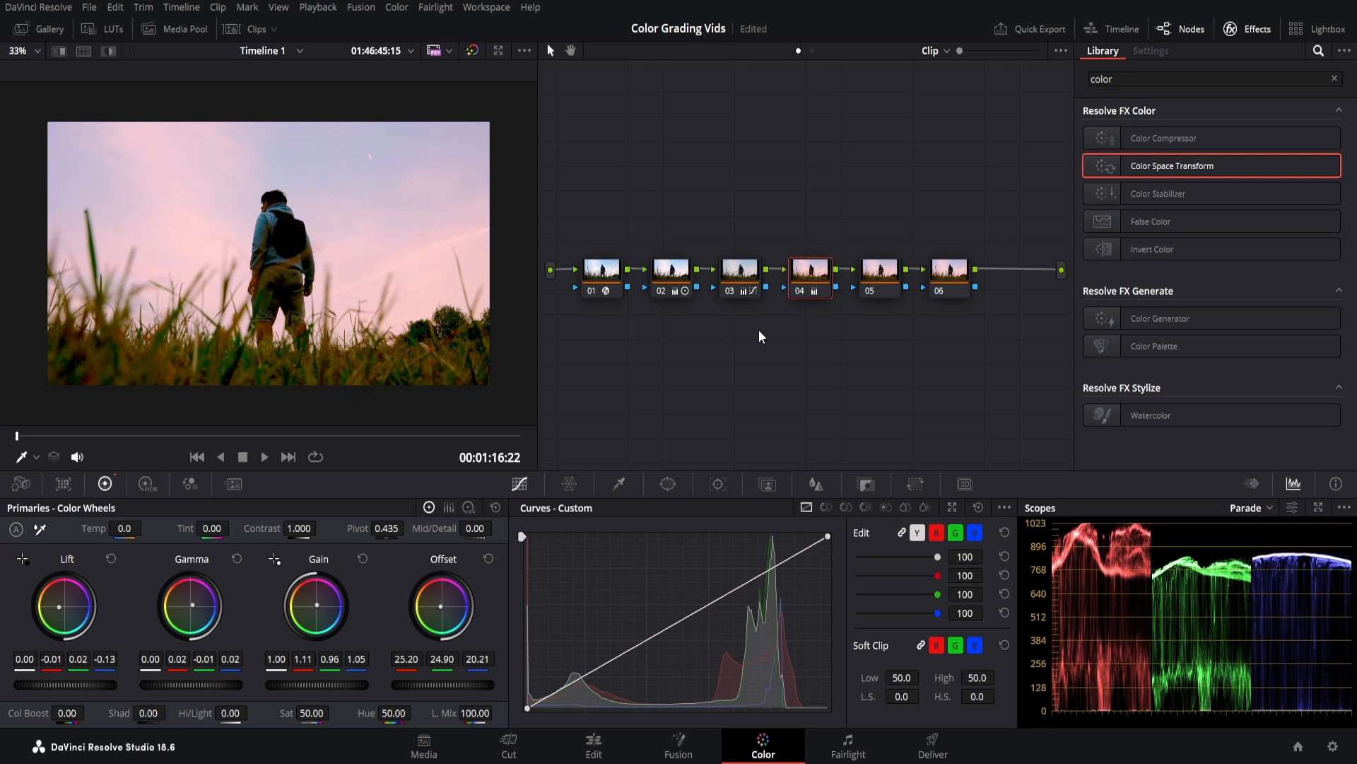
pyautogui.moveTo(829, 340); pyautogui.dragTo(591, 291)
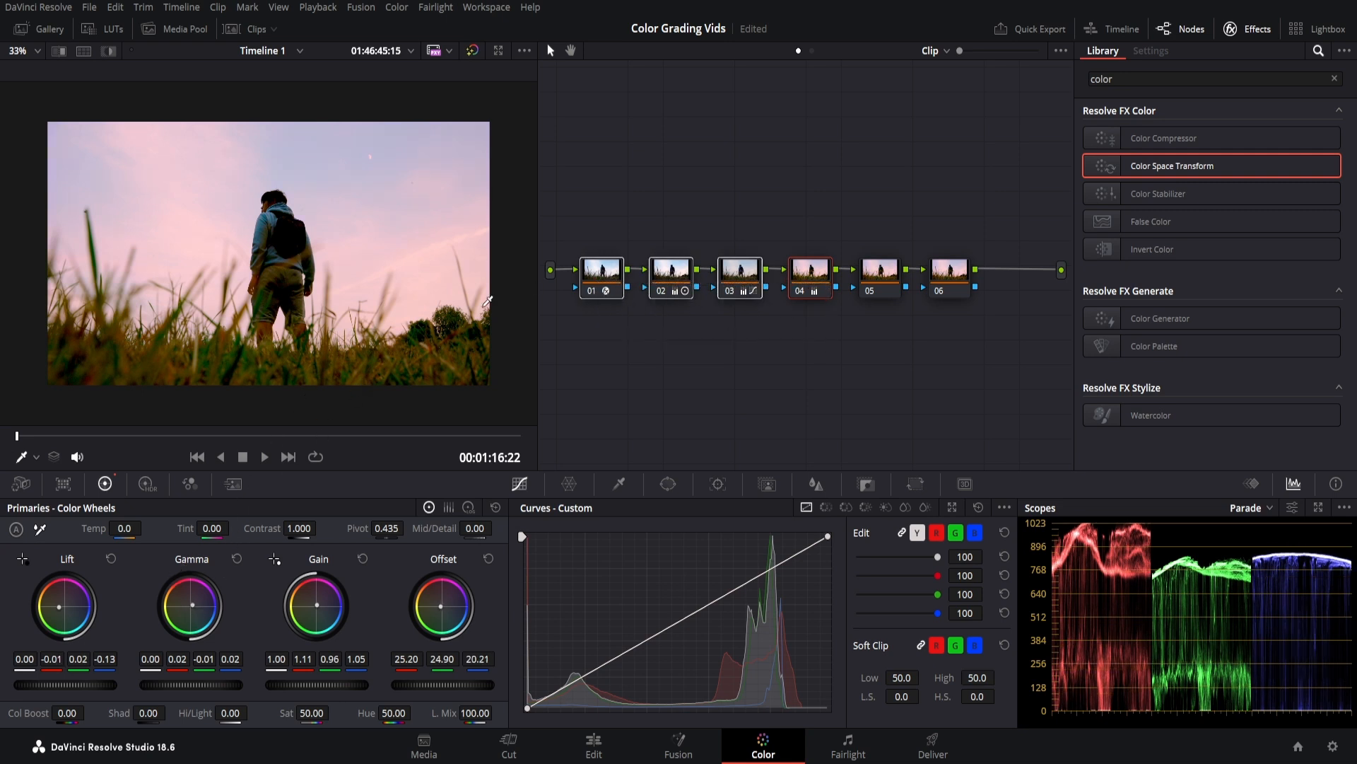
pyautogui.scroll(-1, 343, 263)
pyautogui.scroll(1, 345, 263)
pyautogui.scroll(1, 353, 276)
pyautogui.scroll(-1, 352, 277)
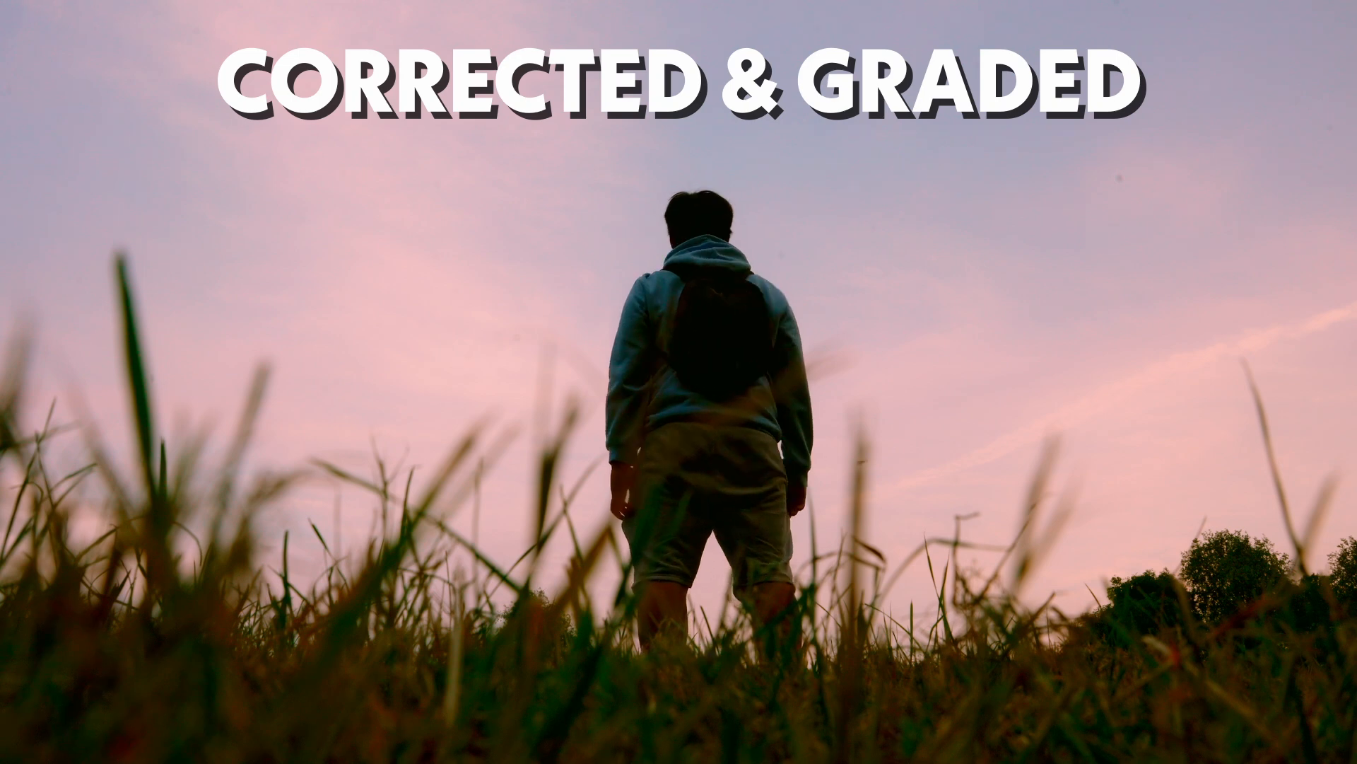
# Apply Glow to node 05 with shine threshold 0.881 and spread 1.358.
pyautogui.click(1152, 73)
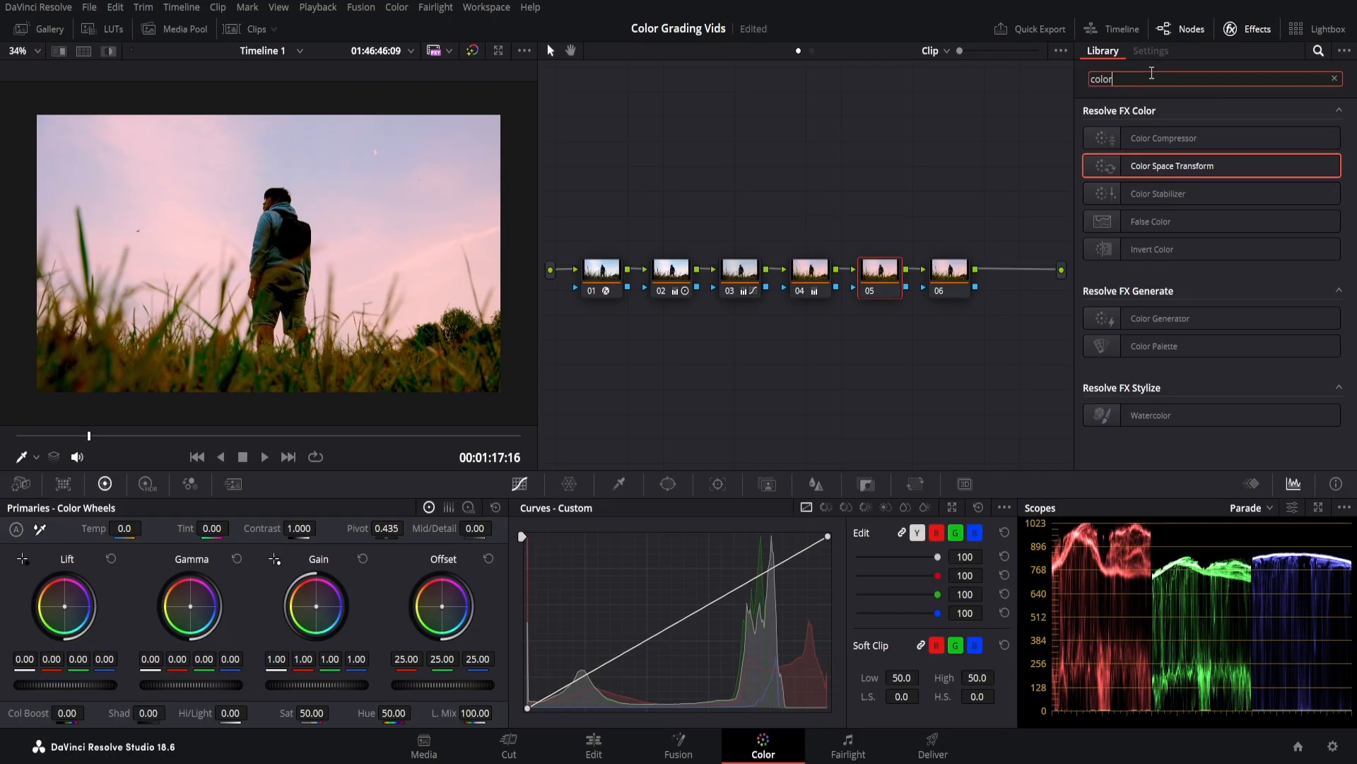
pyautogui.write('glow')
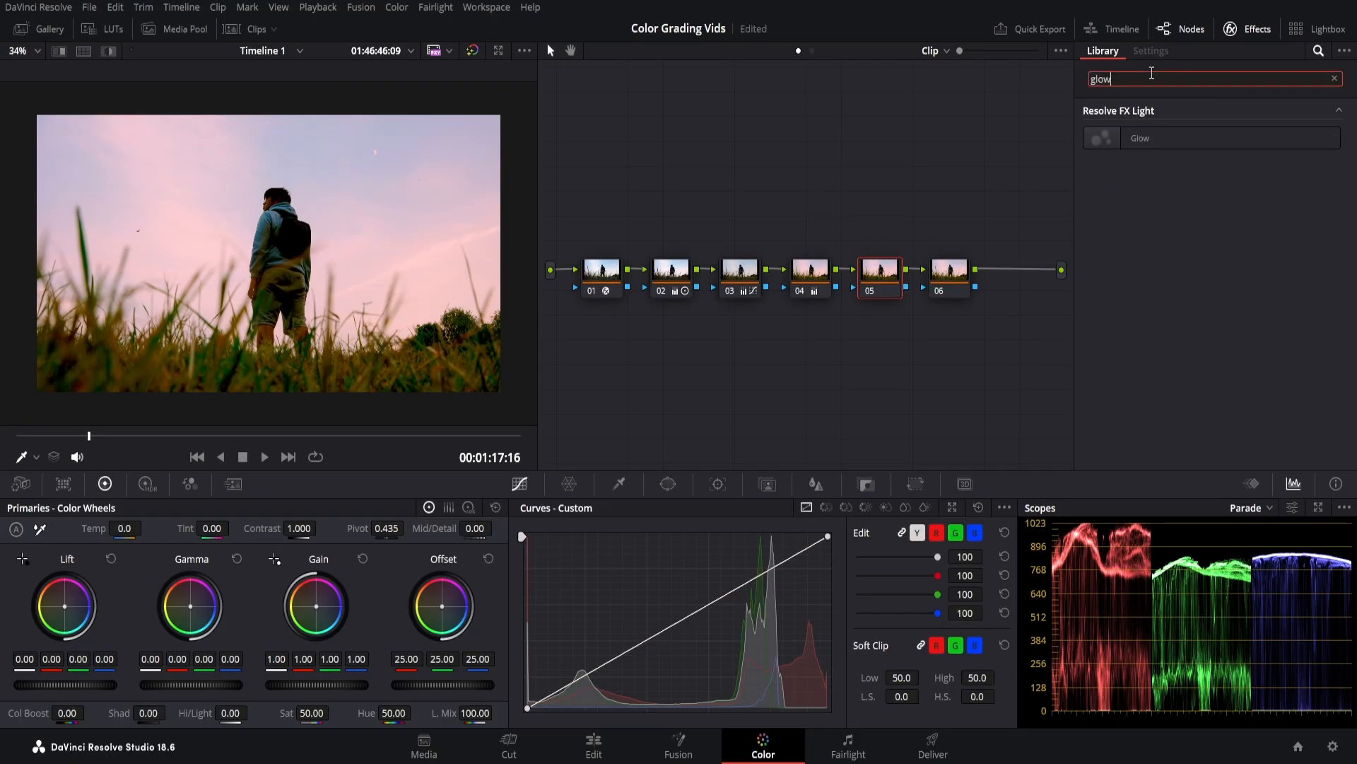
pyautogui.moveTo(1136, 135); pyautogui.dragTo(872, 283)
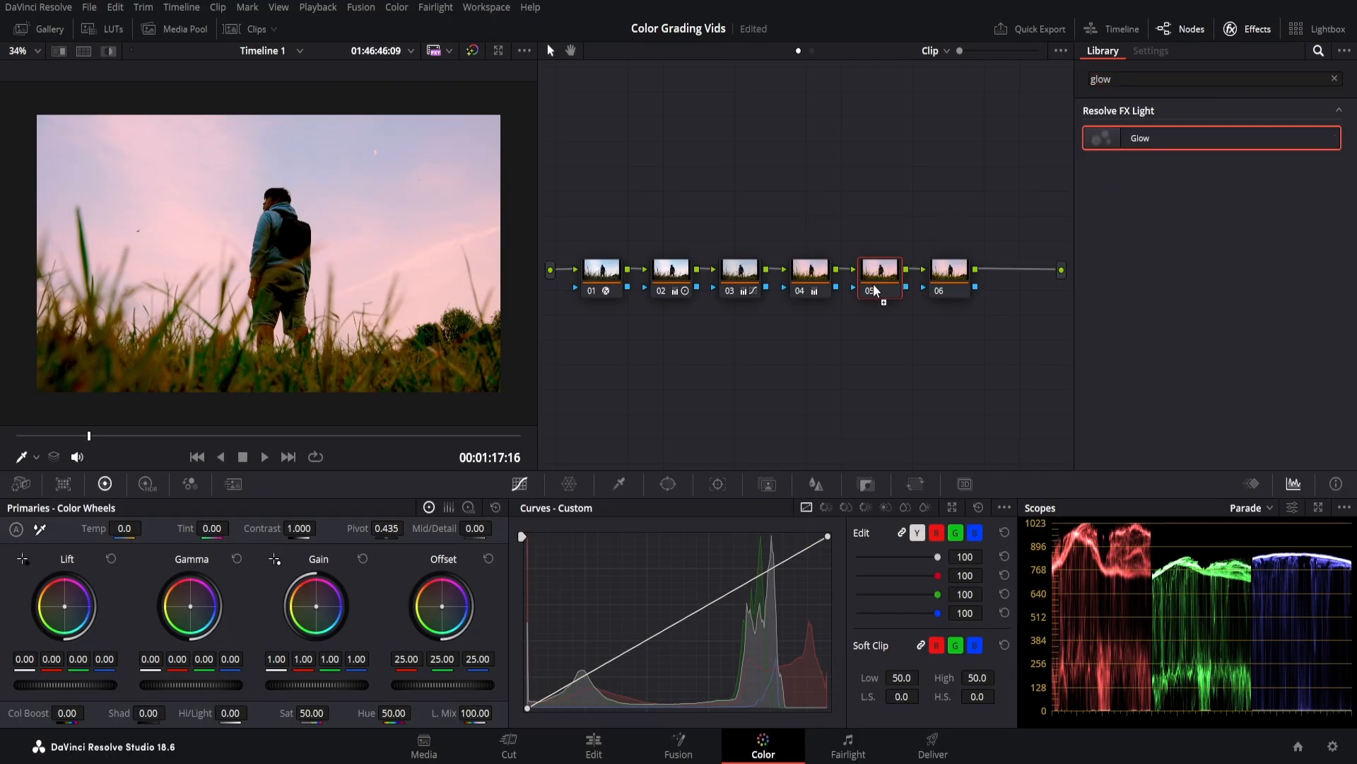
pyautogui.moveTo(1225, 150); pyautogui.dragTo(1245, 150)
pyautogui.moveTo(1194, 233); pyautogui.dragTo(1228, 233)
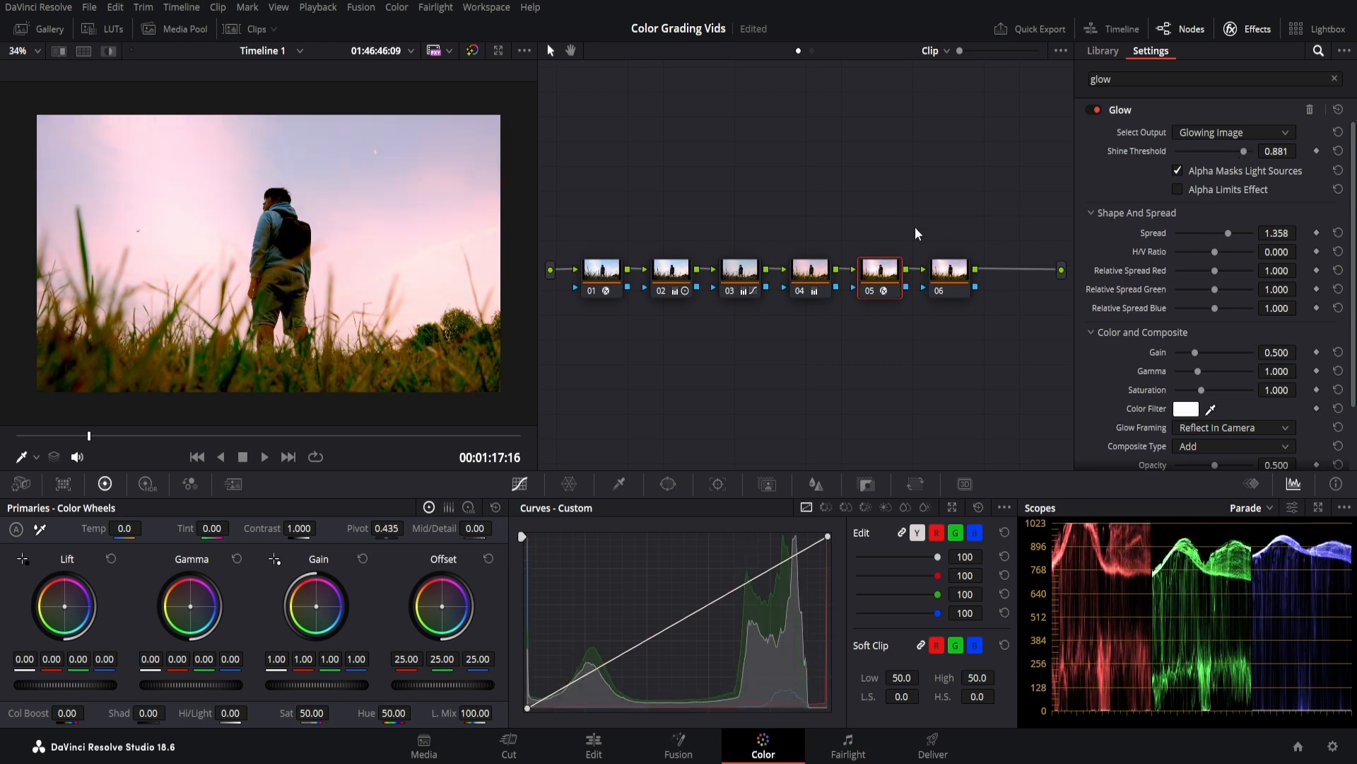
# Add Film Grain to node 06 with opacity 0.789, texture 0.752 and grain size 0.808.
pyautogui.click(949, 272)
pyautogui.click(1169, 81)
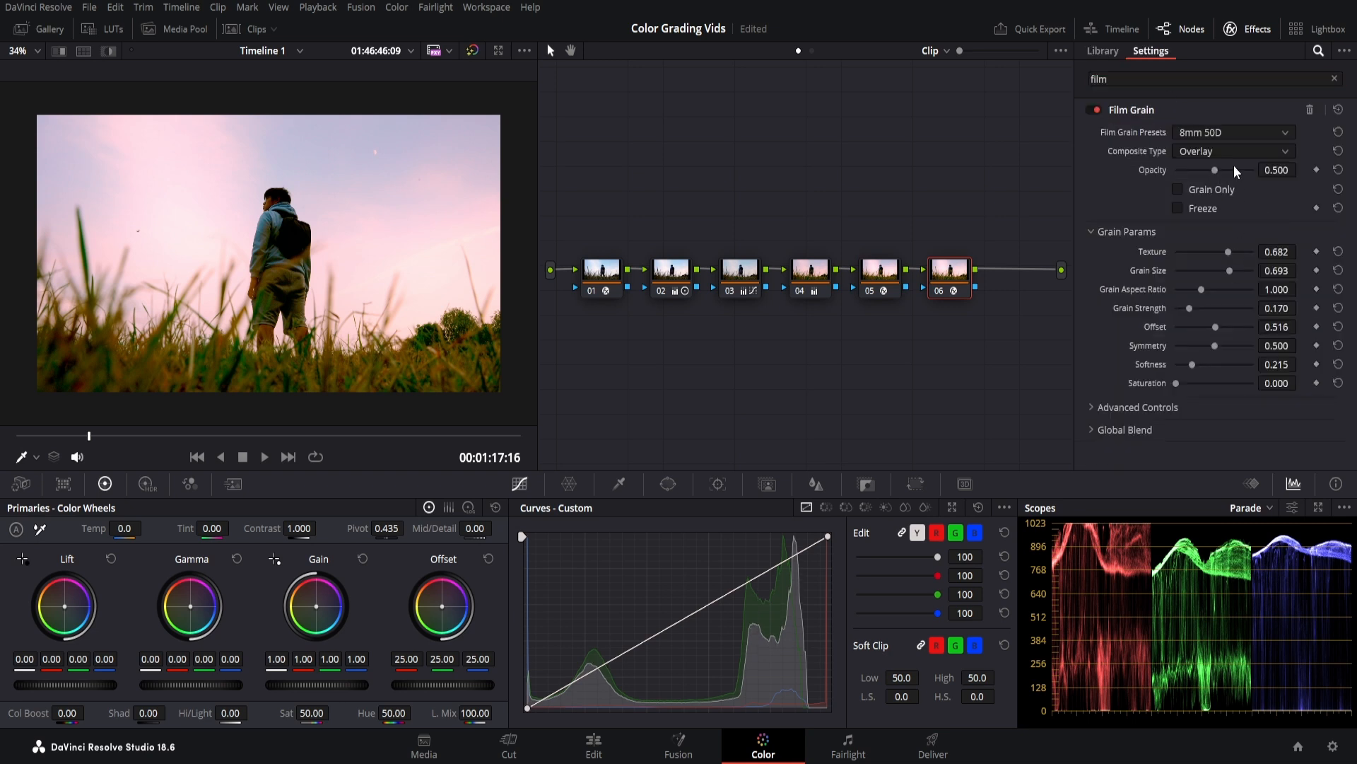
pyautogui.moveTo(1234, 170); pyautogui.dragTo(1237, 171)
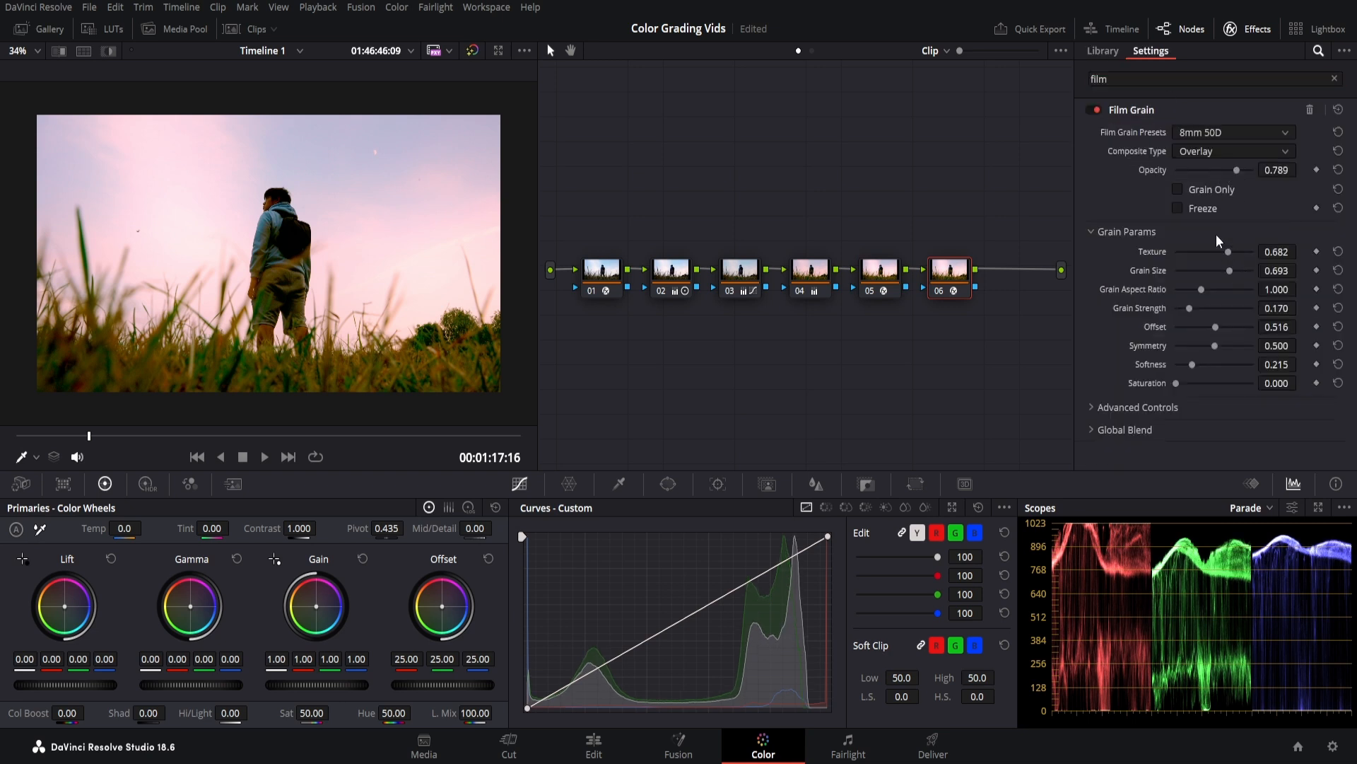
pyautogui.moveTo(1228, 252); pyautogui.dragTo(1234, 252)
pyautogui.moveTo(1231, 271); pyautogui.dragTo(1237, 268)
# Play back the graded grass clip, then select node 01 of the phone-selfie clip.
pyautogui.click(146, 434)
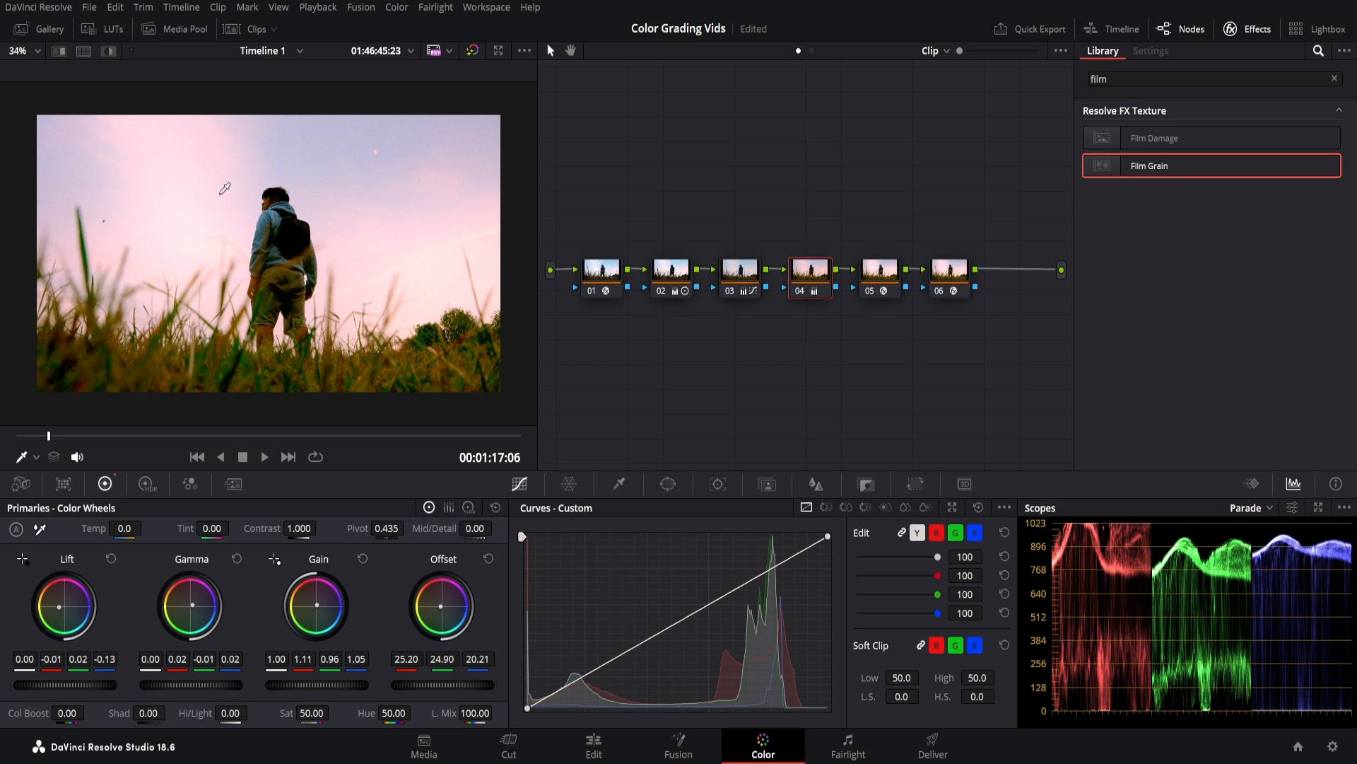
pyautogui.press('space')
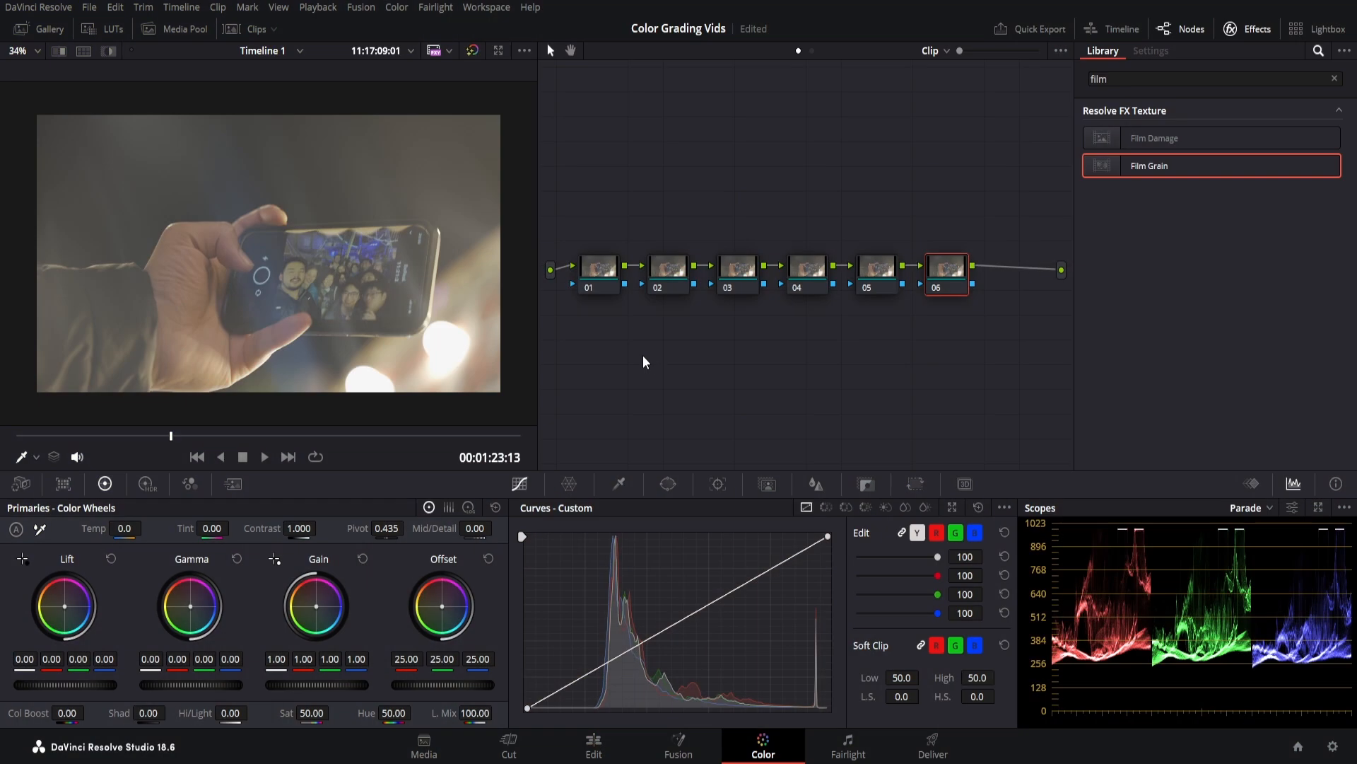
pyautogui.click(603, 277)
# Apply a Color Space Transform on node 01 from Rec.2100 HLG to Rec.709.
pyautogui.doubleClick(1134, 81)
pyautogui.write('color')
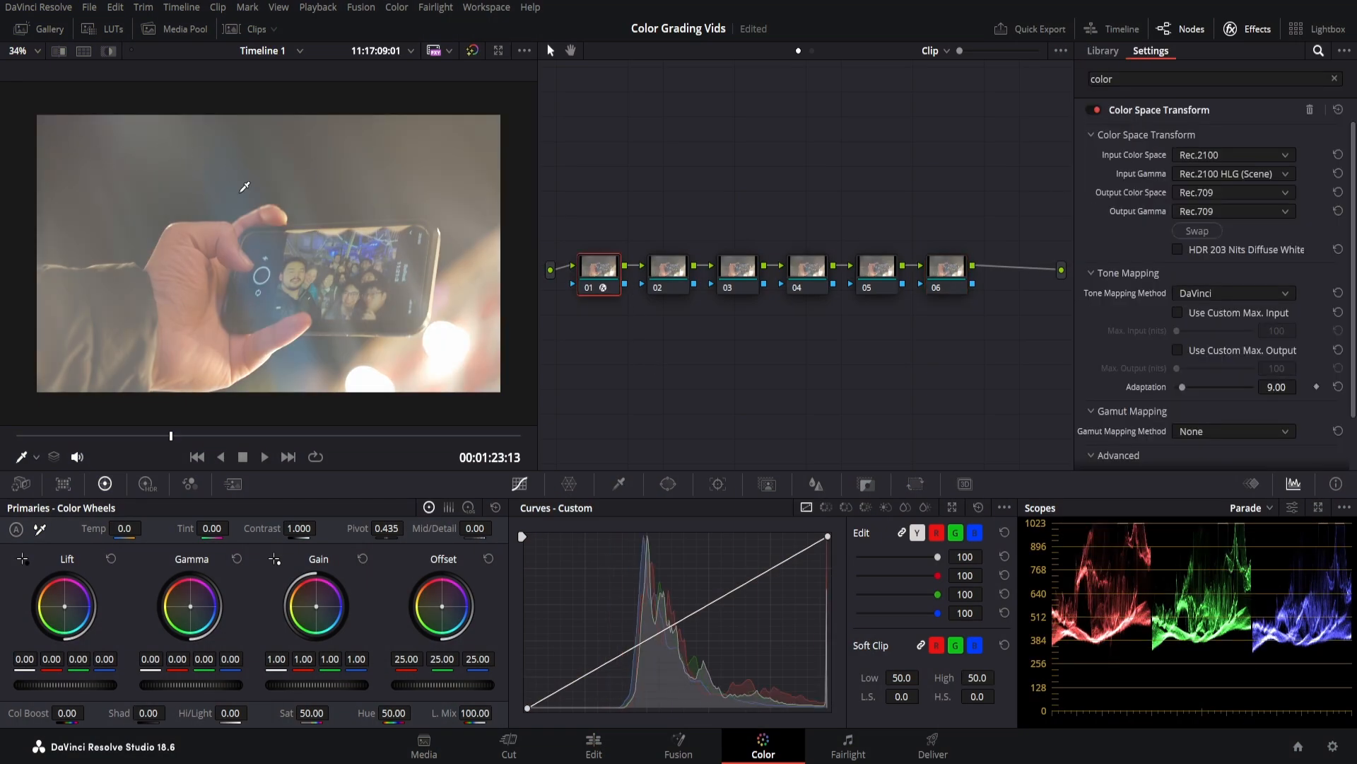
pyautogui.moveTo(212, 437)
pyautogui.mouseDown()
pyautogui.moveTo(299, 435)
pyautogui.moveTo(155, 434)
pyautogui.mouseUp()
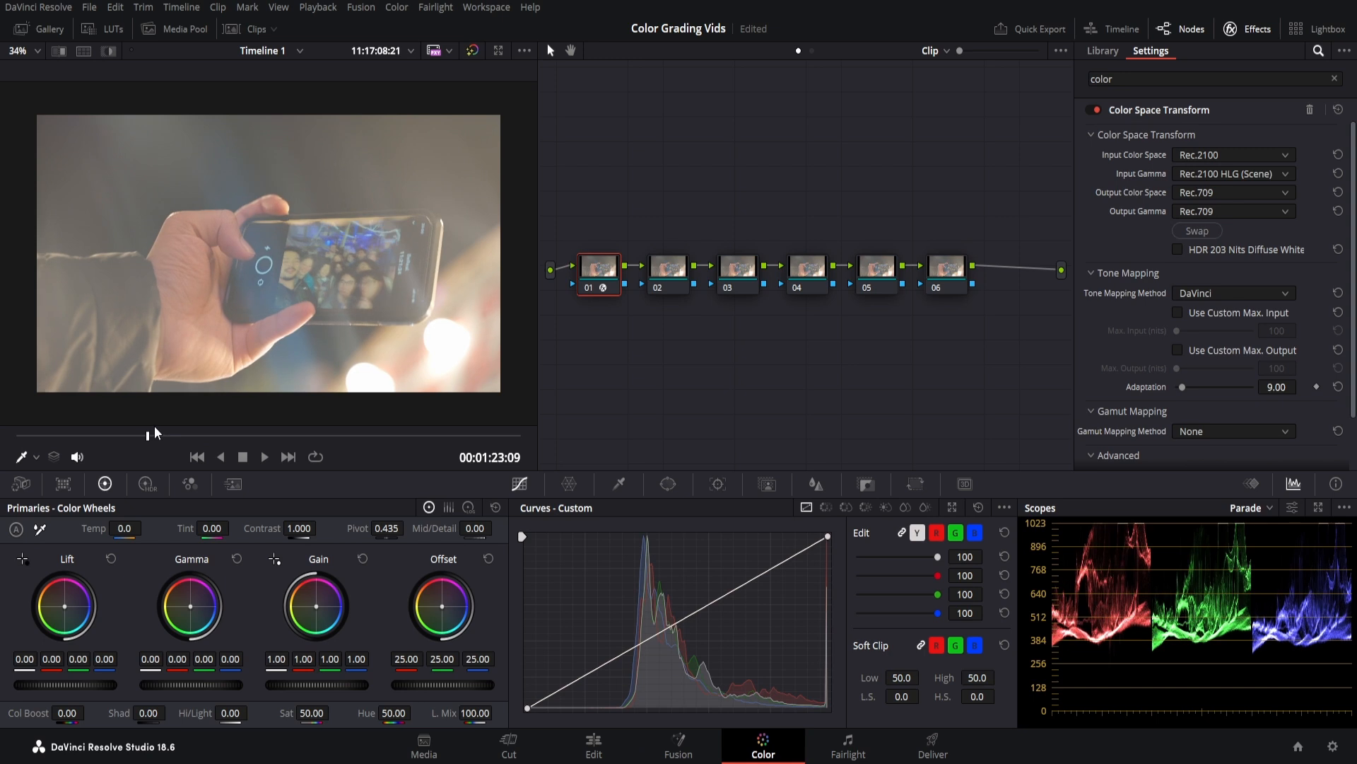
# White-balance node 02 from a neutral spot, with saturation 57.40 and contrast 1.160.
pyautogui.click(683, 276)
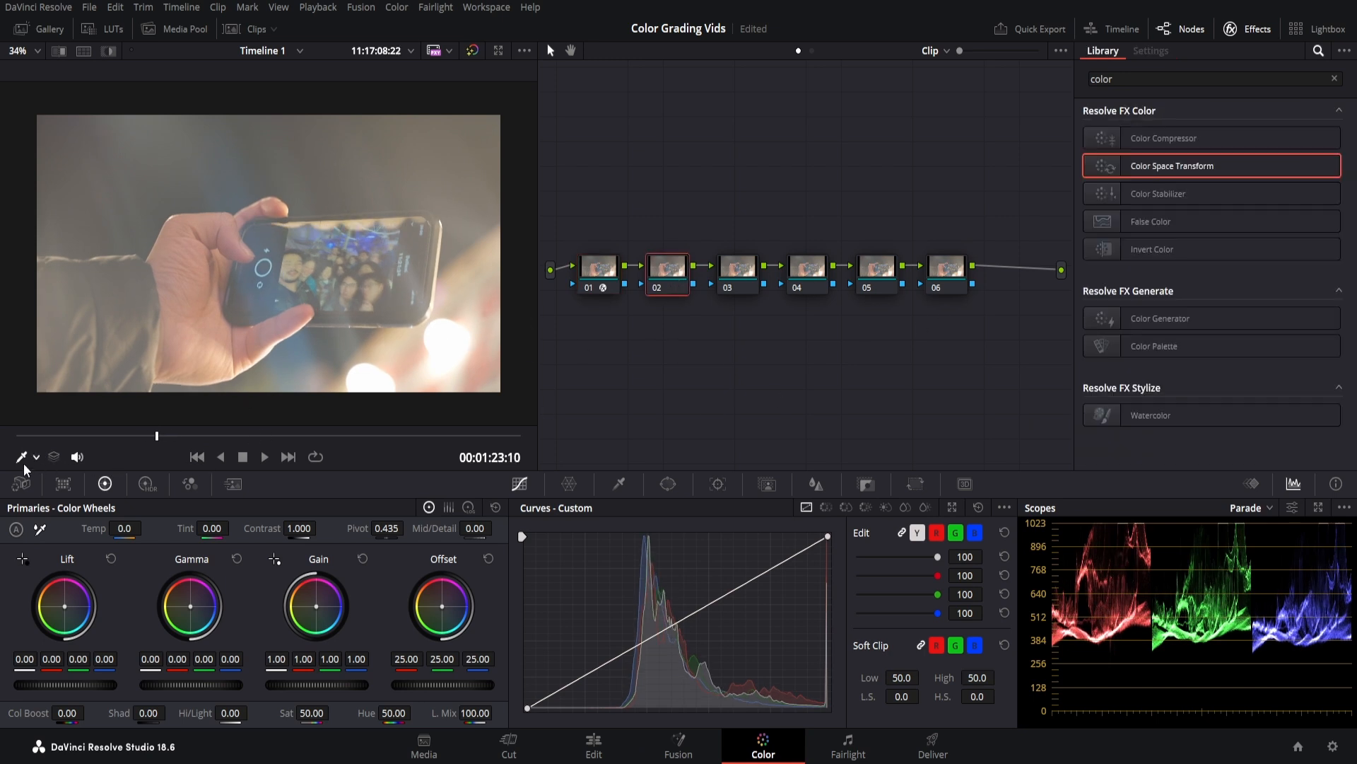
pyautogui.click(39, 528)
pyautogui.click(439, 336)
pyautogui.moveTo(311, 713)
pyautogui.mouseDown()
pyautogui.moveTo(333, 712)
pyautogui.moveTo(307, 712)
pyautogui.mouseUp()
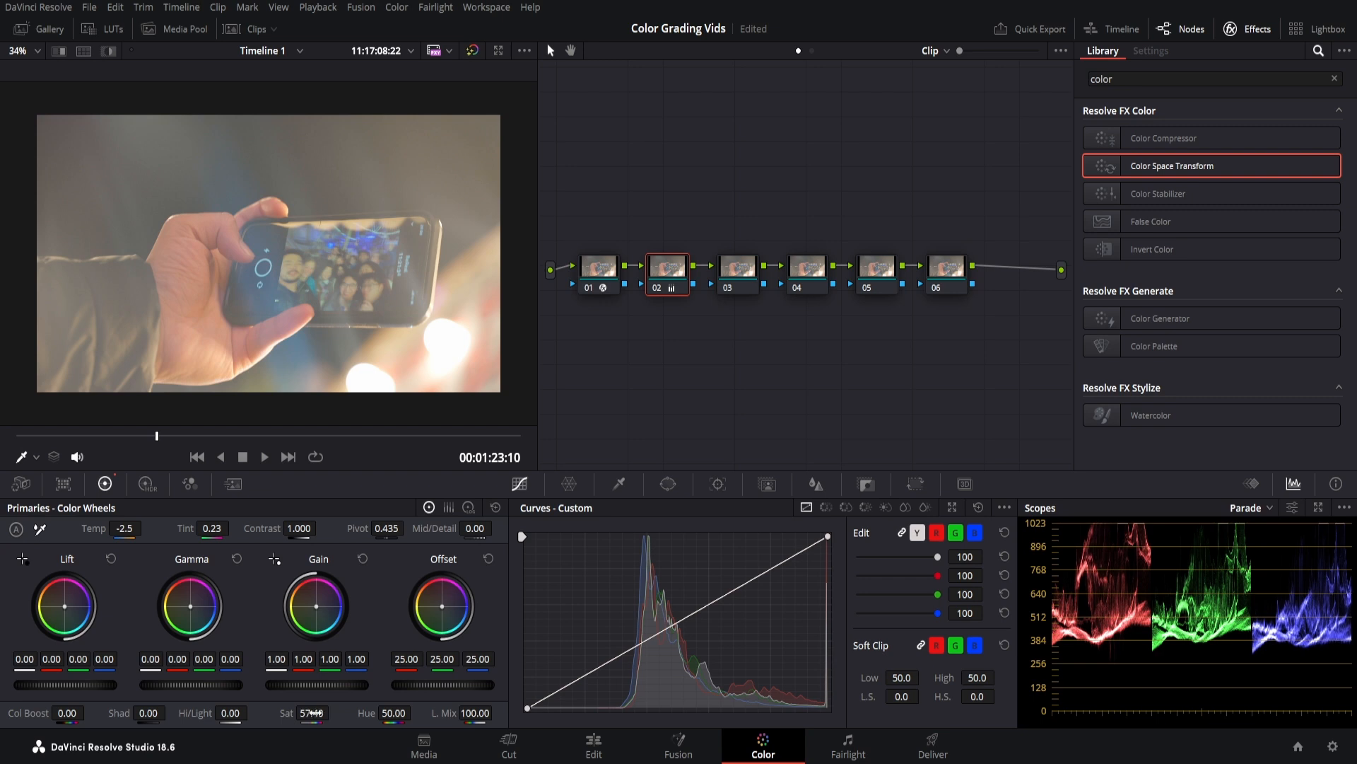
pyautogui.moveTo(299, 528); pyautogui.dragTo(320, 526)
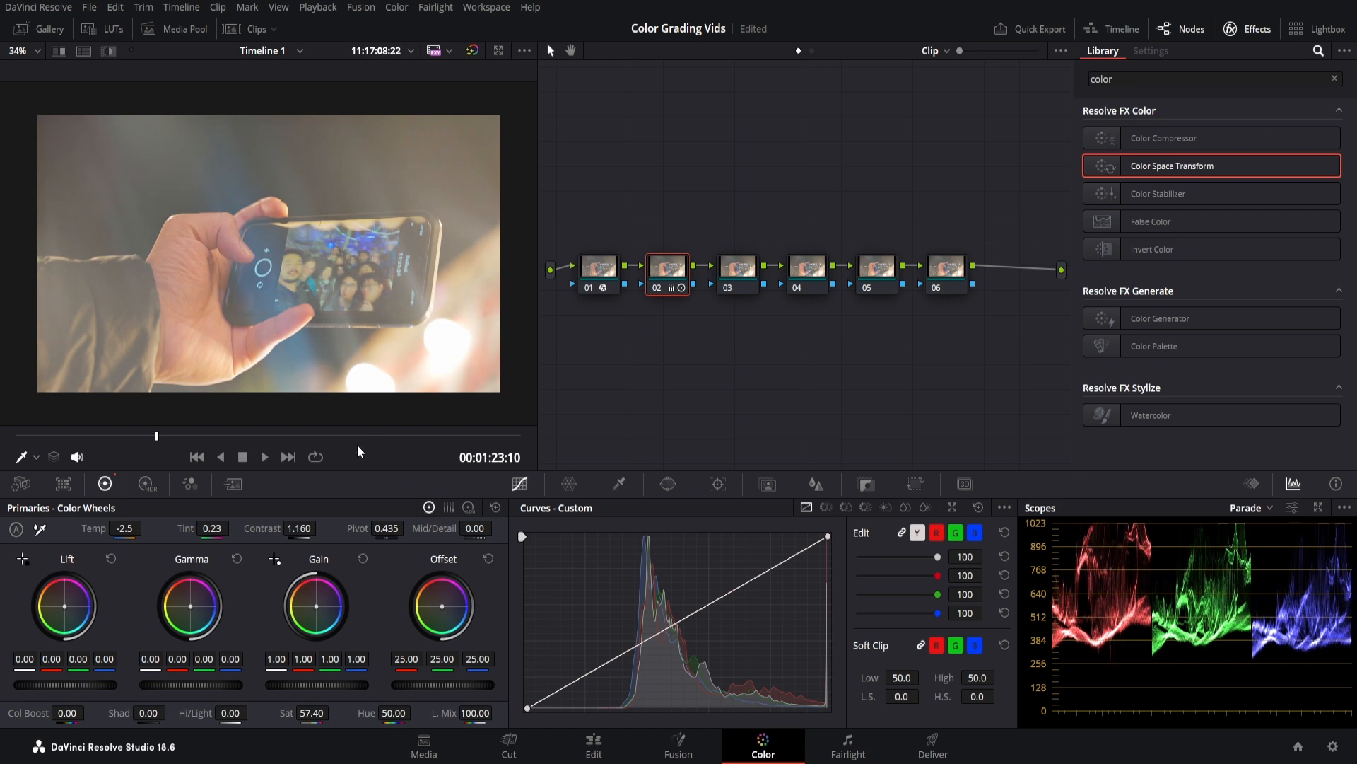
pyautogui.click(732, 266)
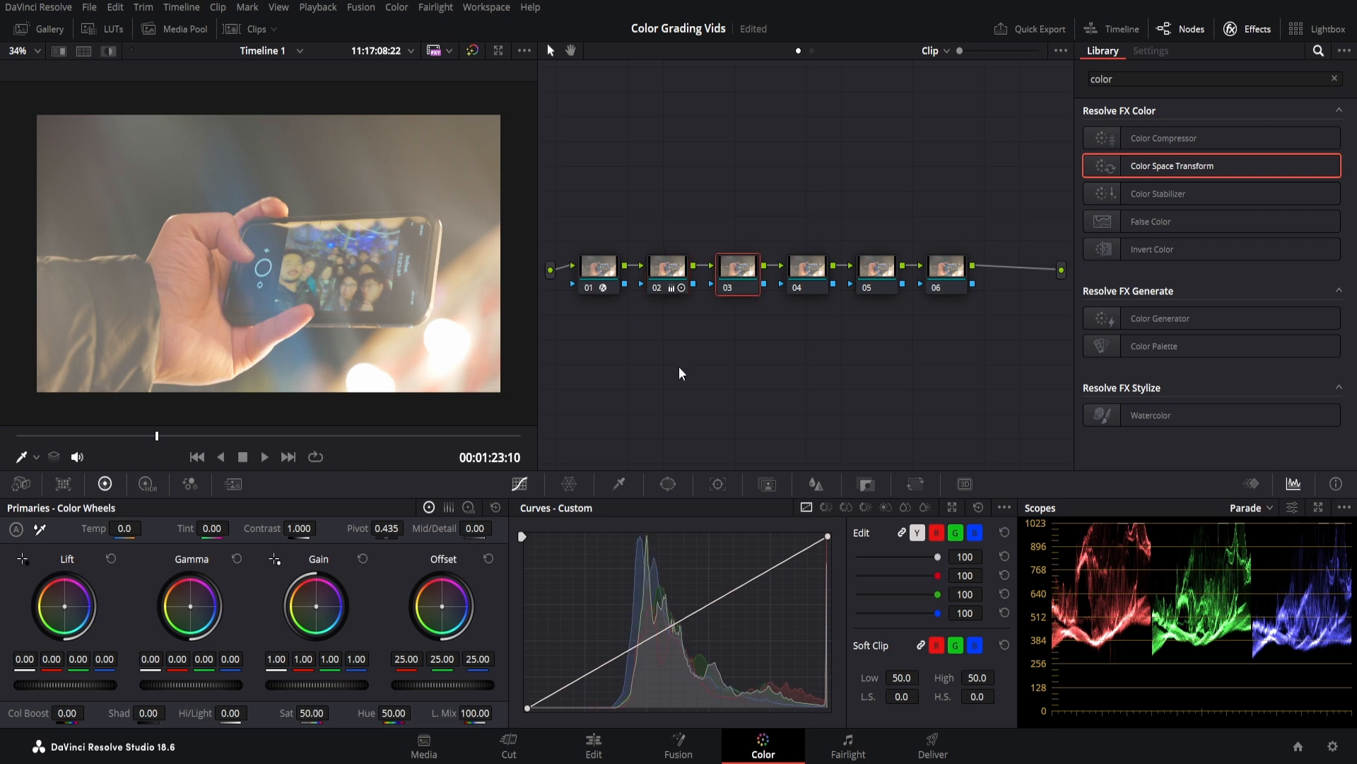
# Shape node 03's custom curve into an S-curve with three points.
pyautogui.click(672, 625)
pyautogui.click(796, 548)
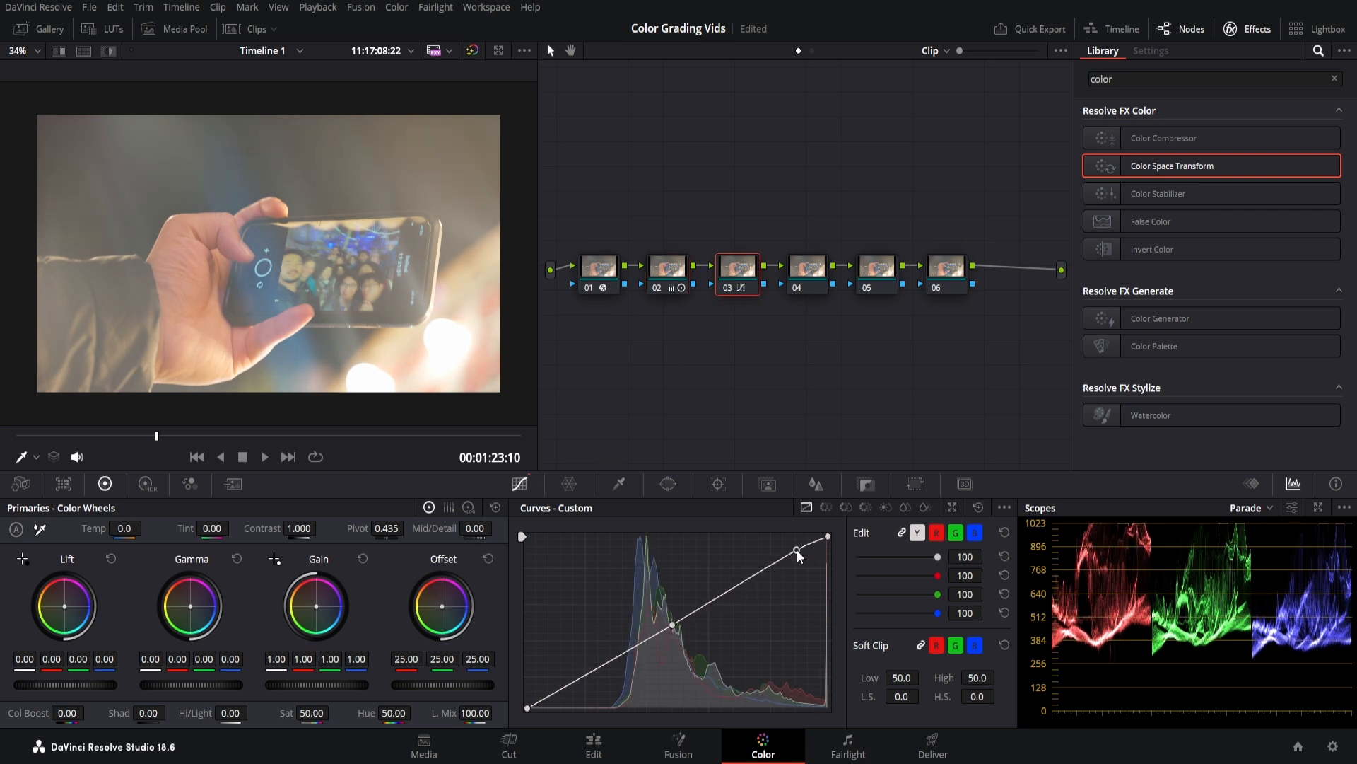
pyautogui.moveTo(572, 681); pyautogui.dragTo(577, 691)
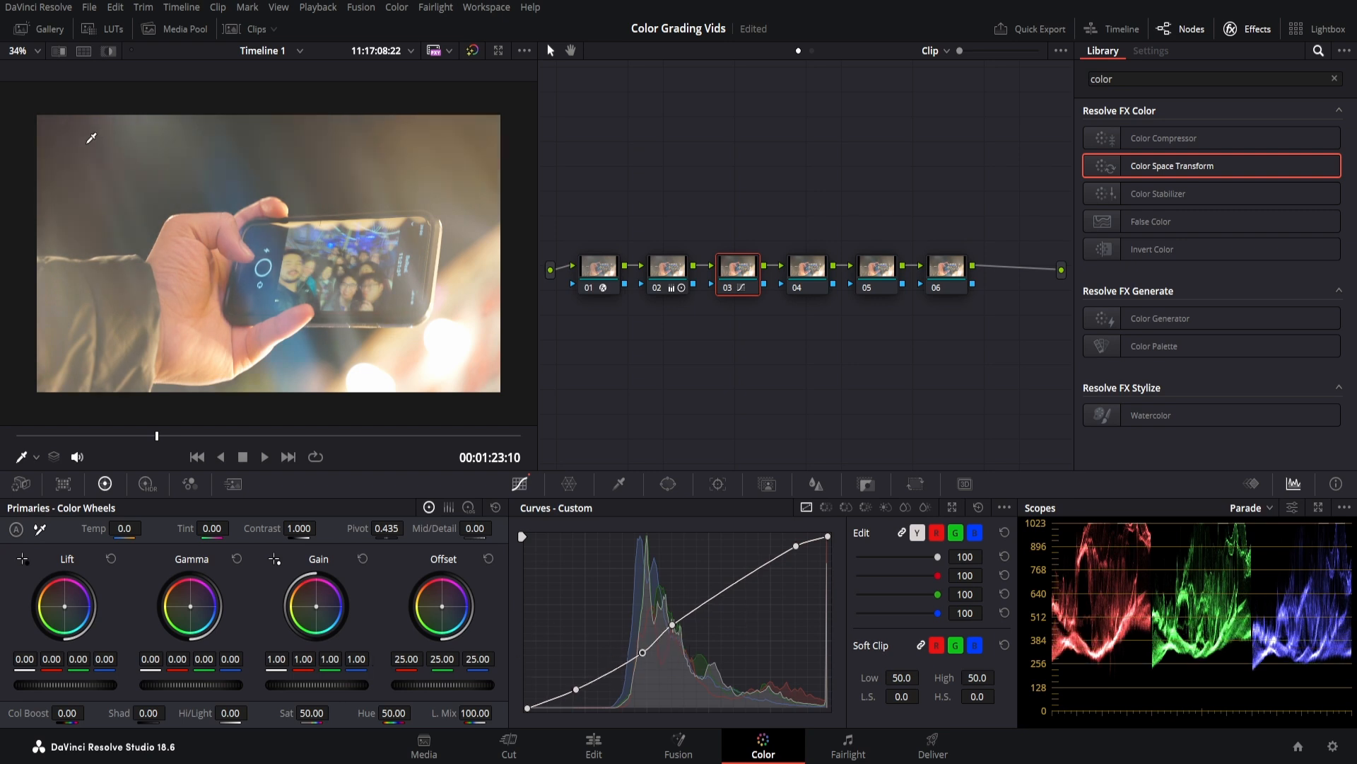
# Set the master wheels to Gain 0.92, Lift -0.06, Gamma -0.02 and Offset 21.70.
pyautogui.moveTo(332, 685)
pyautogui.mouseDown()
pyautogui.moveTo(282, 684)
pyautogui.moveTo(314, 684)
pyautogui.mouseUp()
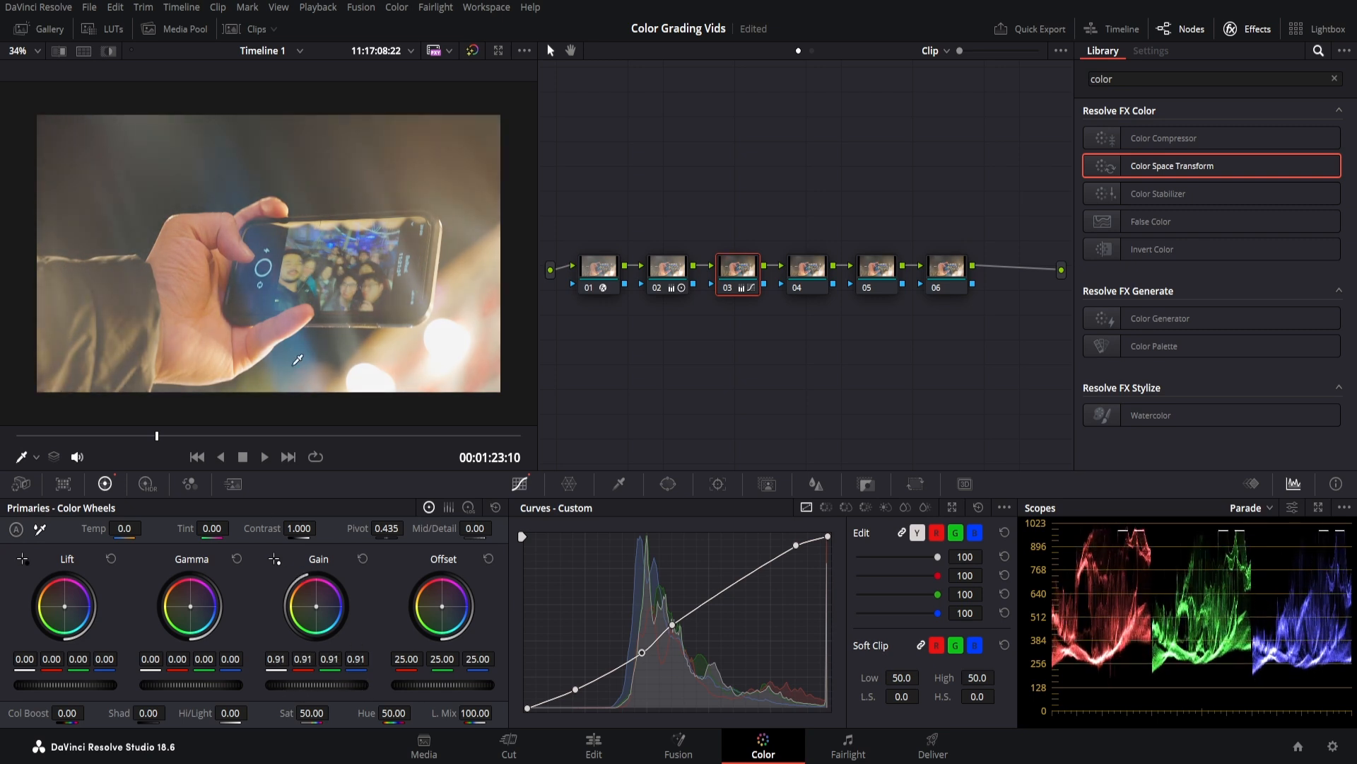
pyautogui.moveTo(303, 686); pyautogui.dragTo(311, 685)
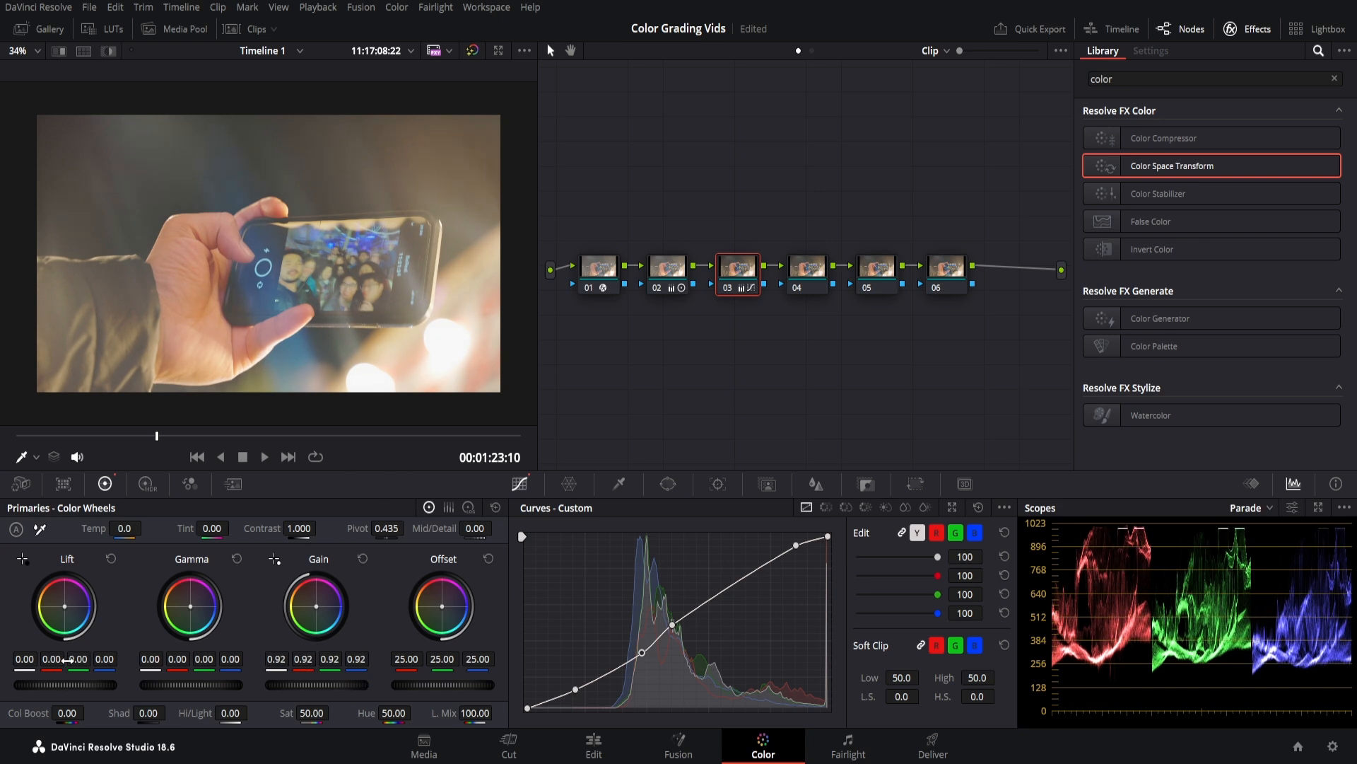
pyautogui.moveTo(106, 684); pyautogui.dragTo(68, 685)
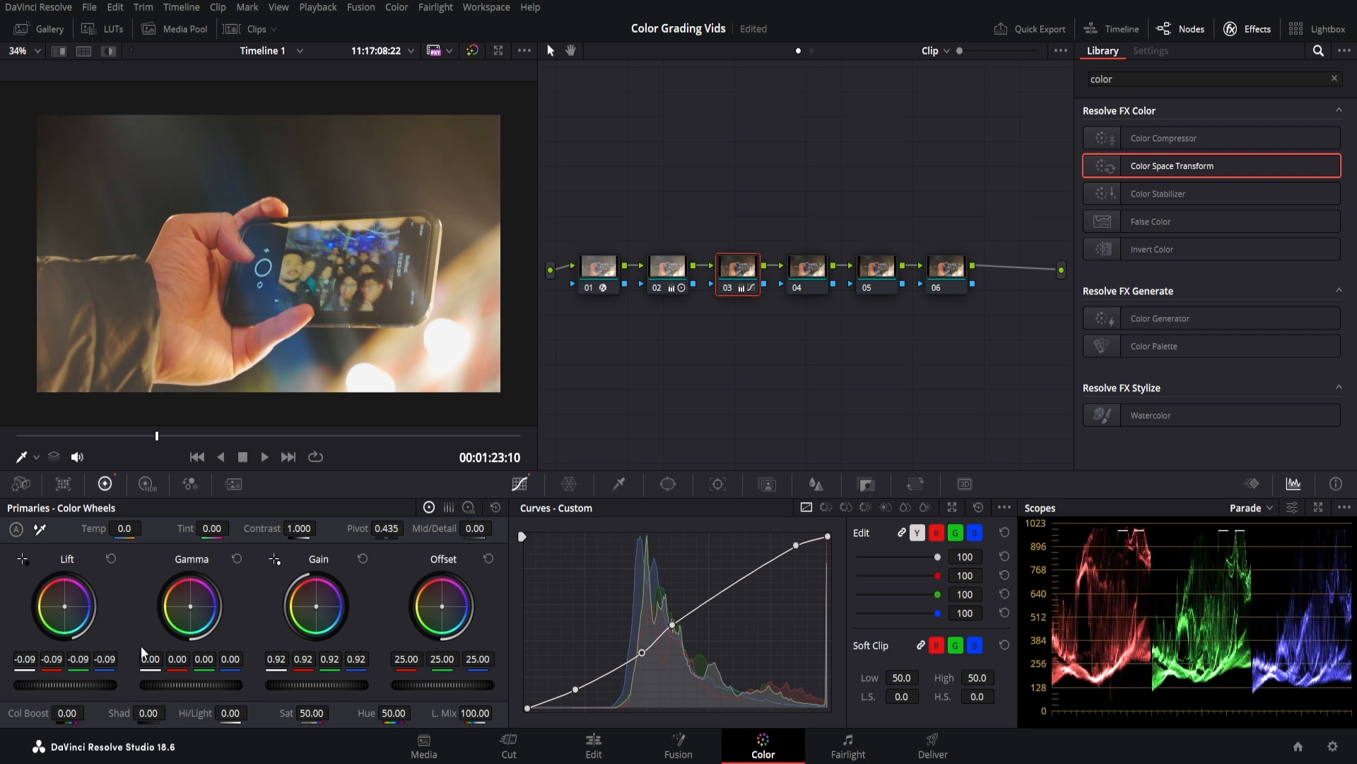
pyautogui.moveTo(82, 685); pyautogui.dragTo(89, 686)
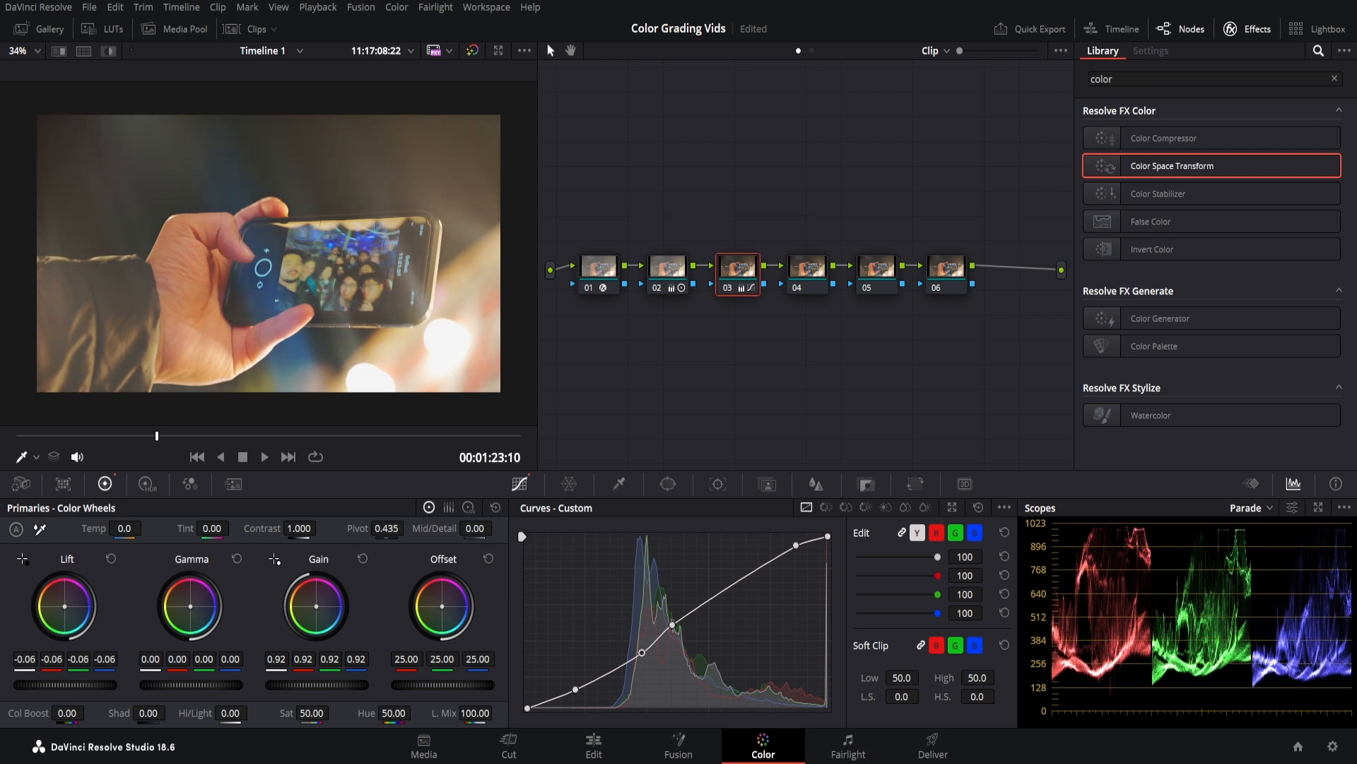
pyautogui.moveTo(191, 685); pyautogui.dragTo(186, 685)
pyautogui.moveTo(443, 685); pyautogui.dragTo(435, 685)
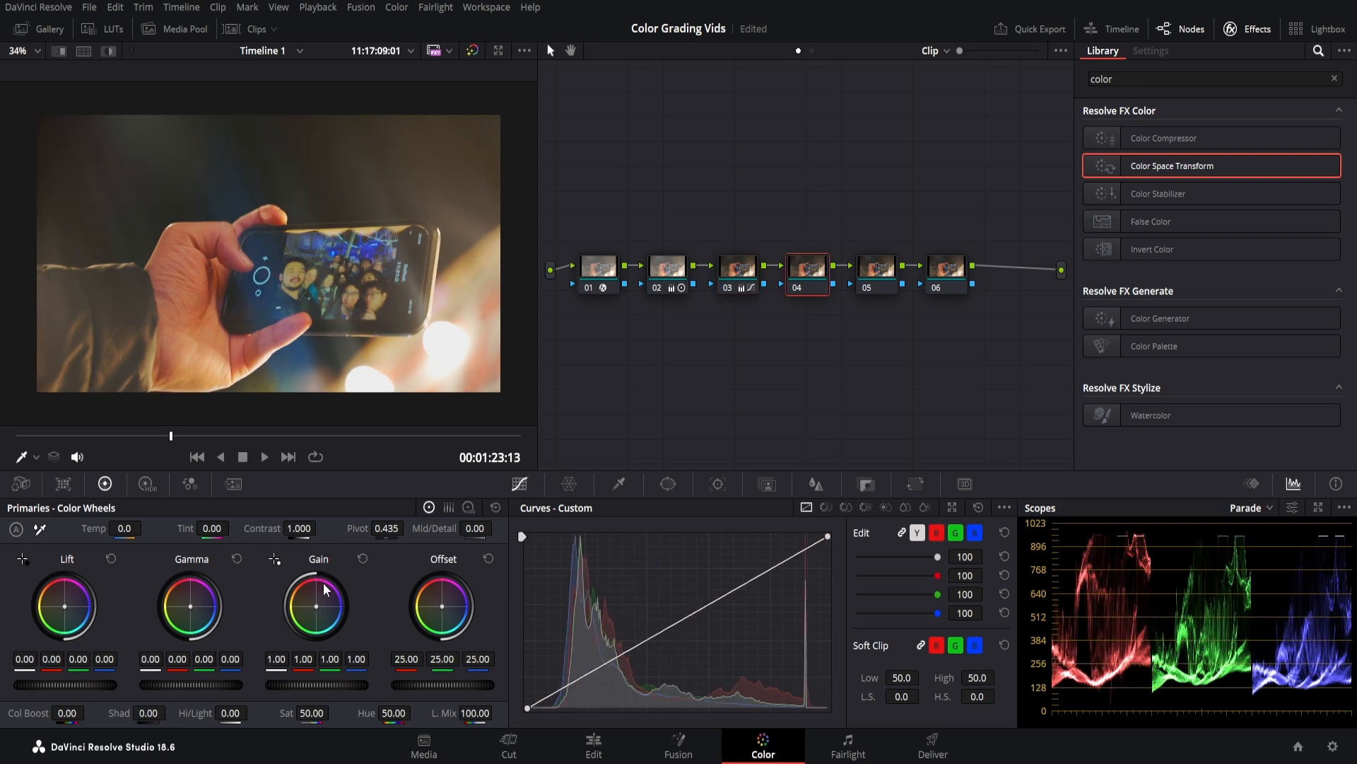
# Save the project and tint node 04: orange gain, slightly warm gamma, bluish lift.
pyautogui.hotkey('ctrl', 's')
pyautogui.moveTo(326, 589); pyautogui.dragTo(320, 587)
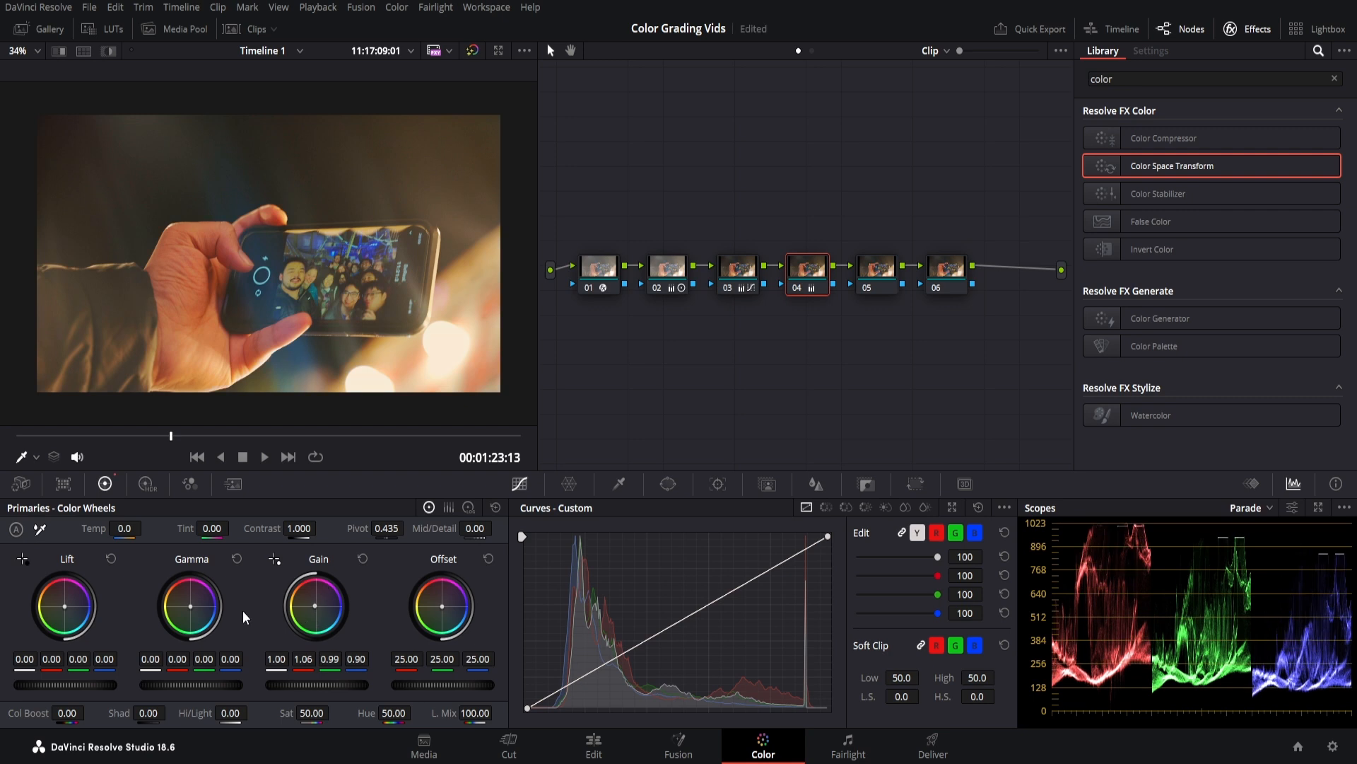
pyautogui.moveTo(206, 609); pyautogui.dragTo(201, 606)
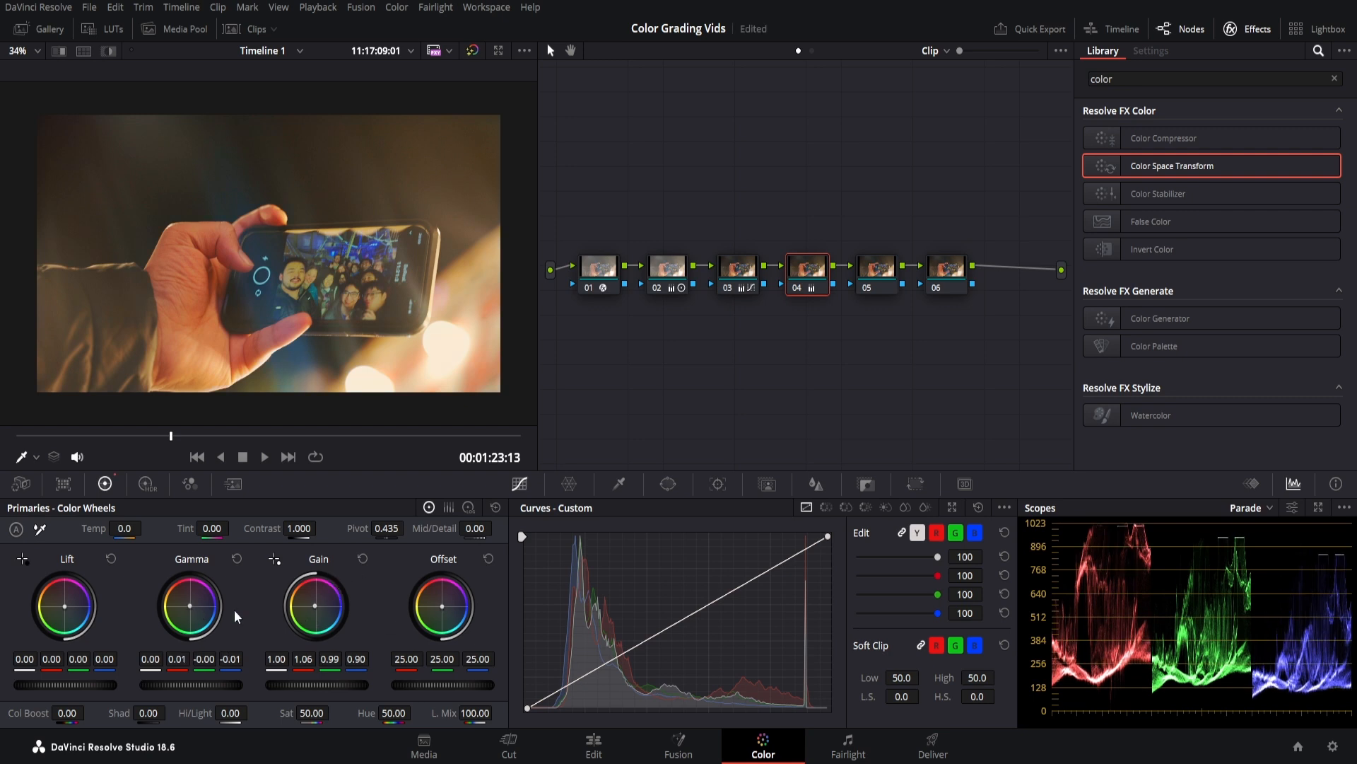
pyautogui.moveTo(316, 606); pyautogui.dragTo(312, 603)
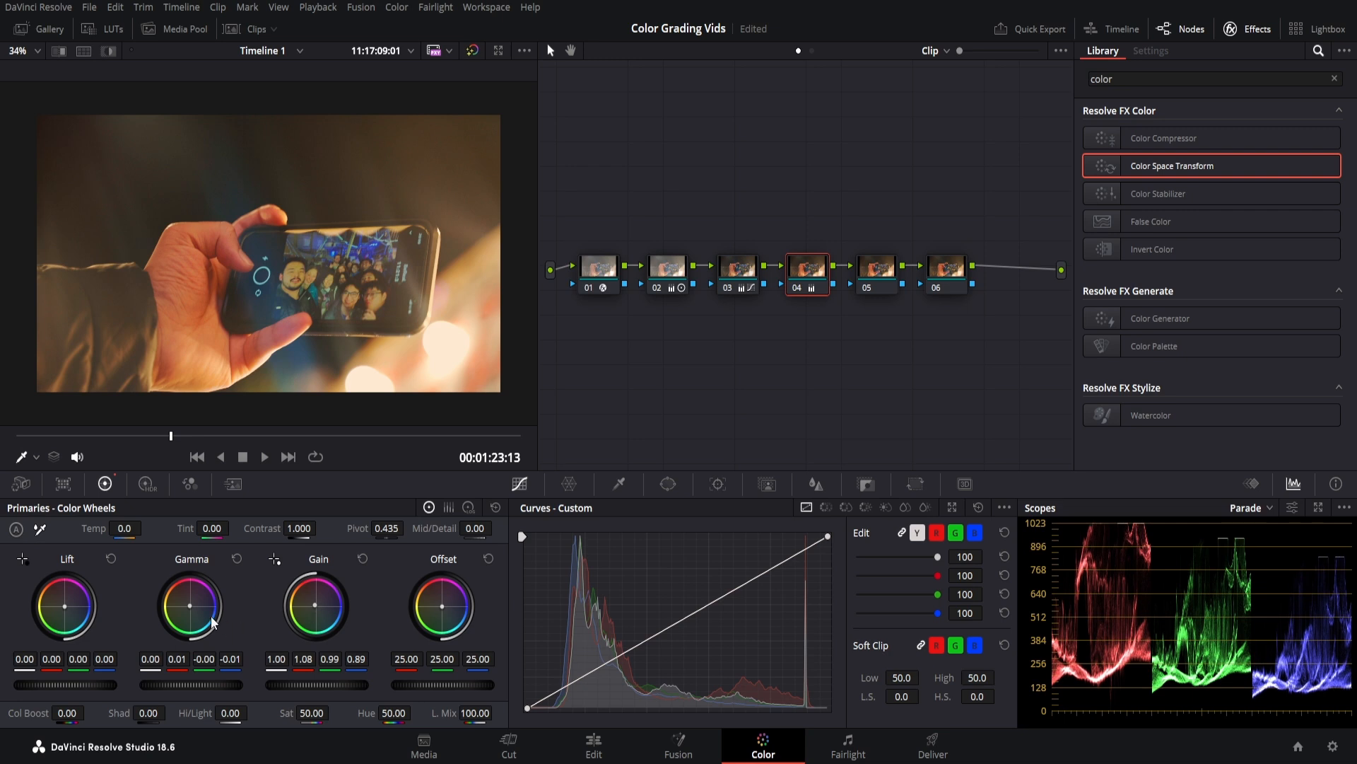
pyautogui.moveTo(191, 604); pyautogui.dragTo(189, 605)
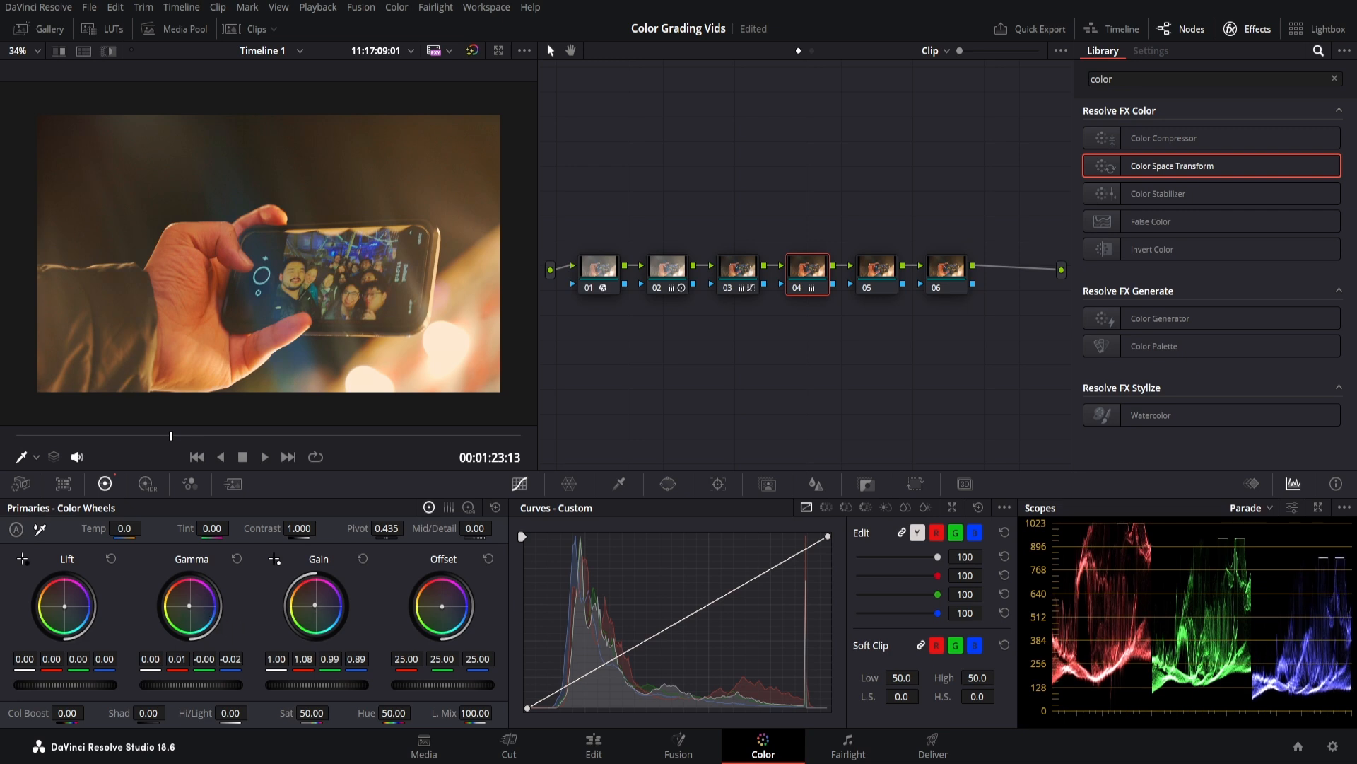
pyautogui.moveTo(66, 610); pyautogui.dragTo(67, 615)
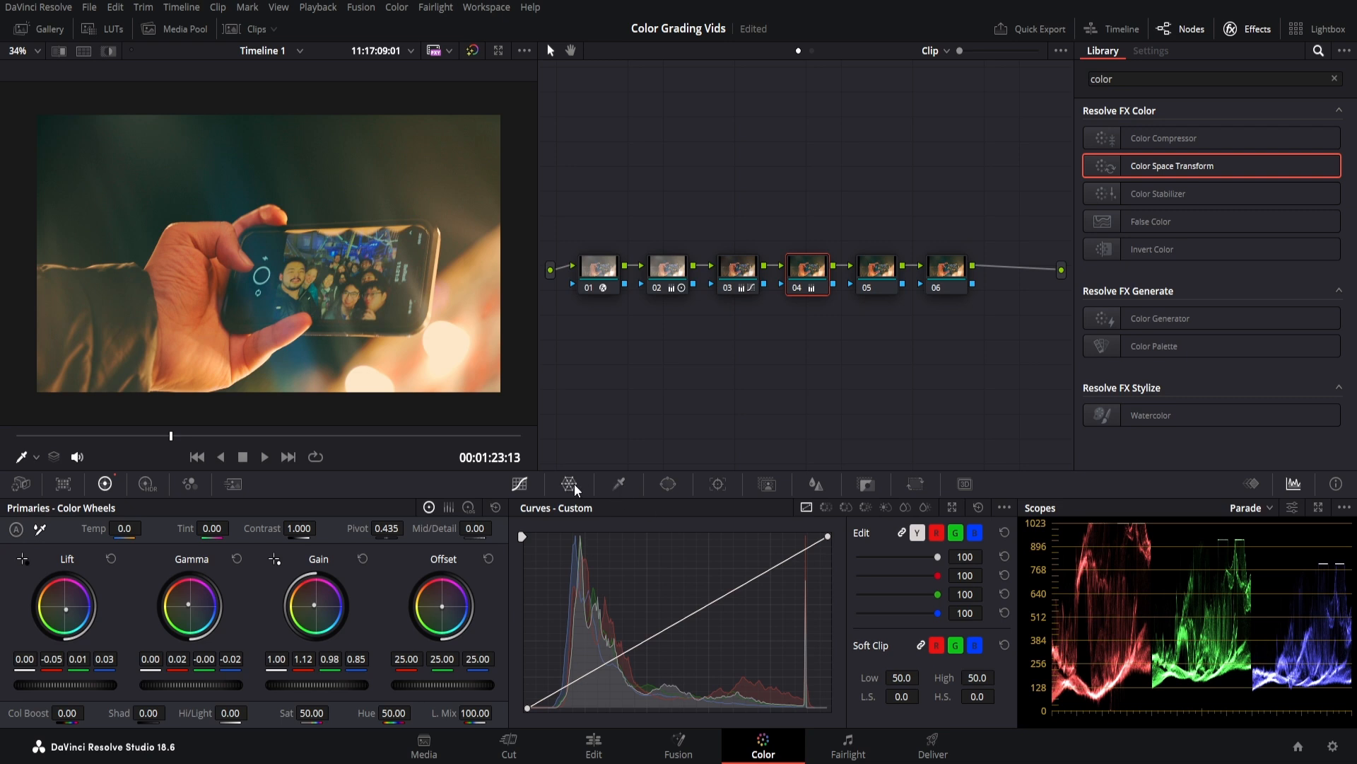
# Lower the hand's skin-tone saturation to 0.39 in the Color Warper, then scrub to review.
pyautogui.click(569, 484)
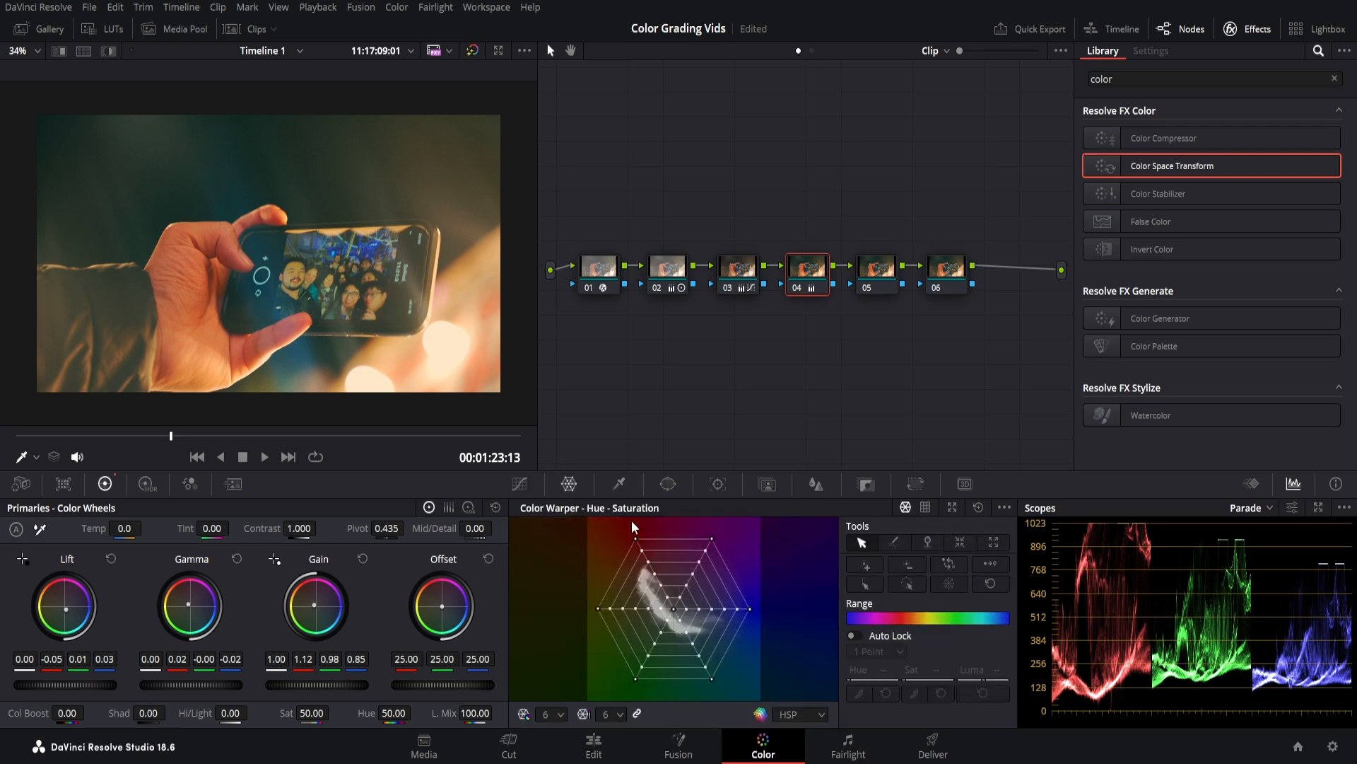
pyautogui.click(204, 239)
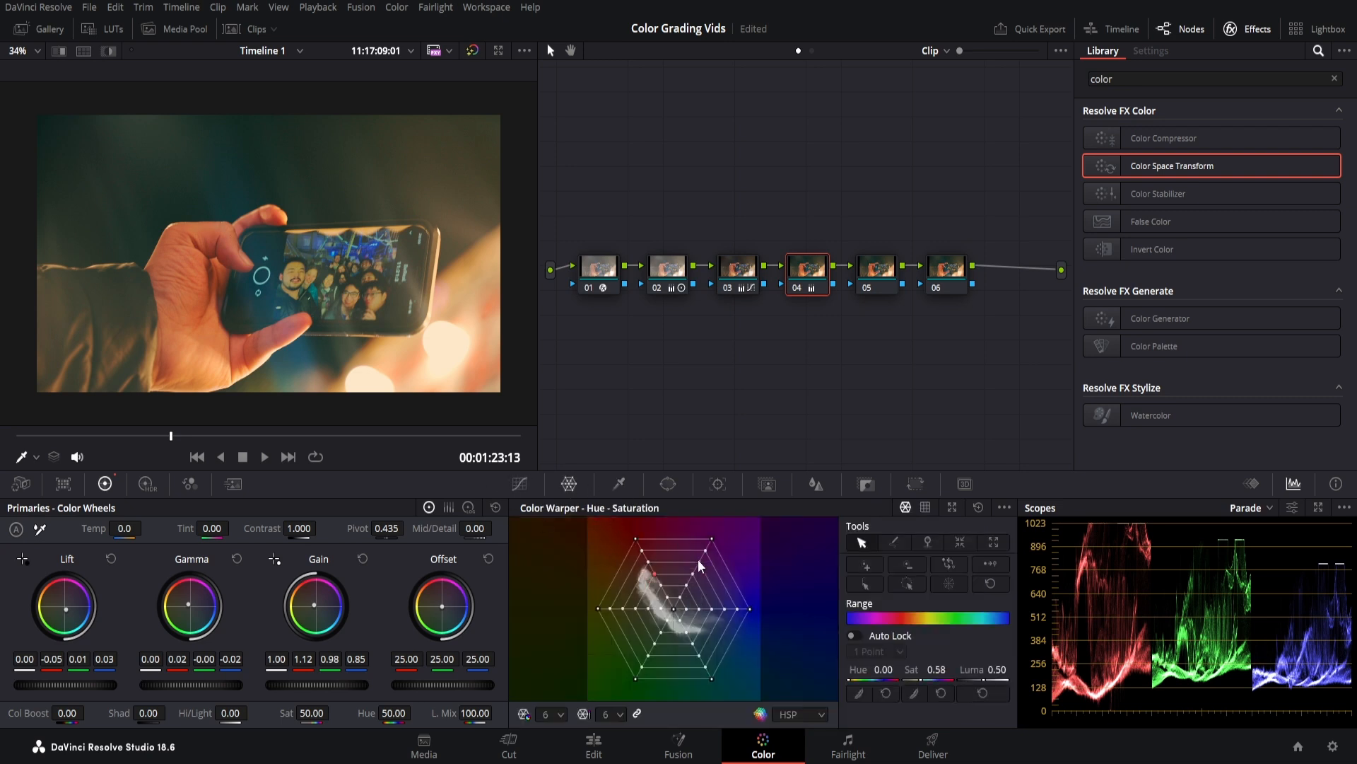
pyautogui.moveTo(654, 575); pyautogui.dragTo(662, 587)
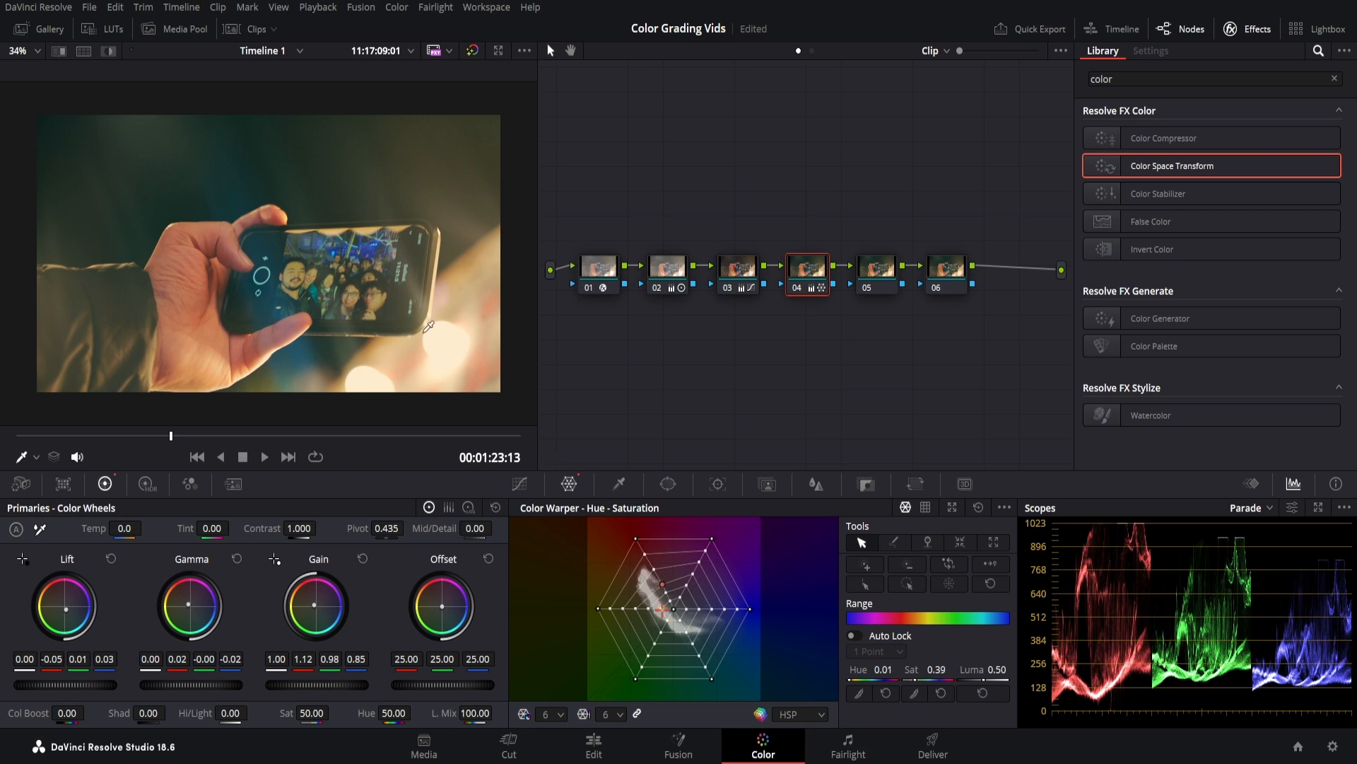
pyautogui.moveTo(106, 440)
pyautogui.mouseDown()
pyautogui.moveTo(82, 442)
pyautogui.moveTo(339, 437)
pyautogui.mouseUp()
pyautogui.moveTo(837, 319); pyautogui.dragTo(600, 278)
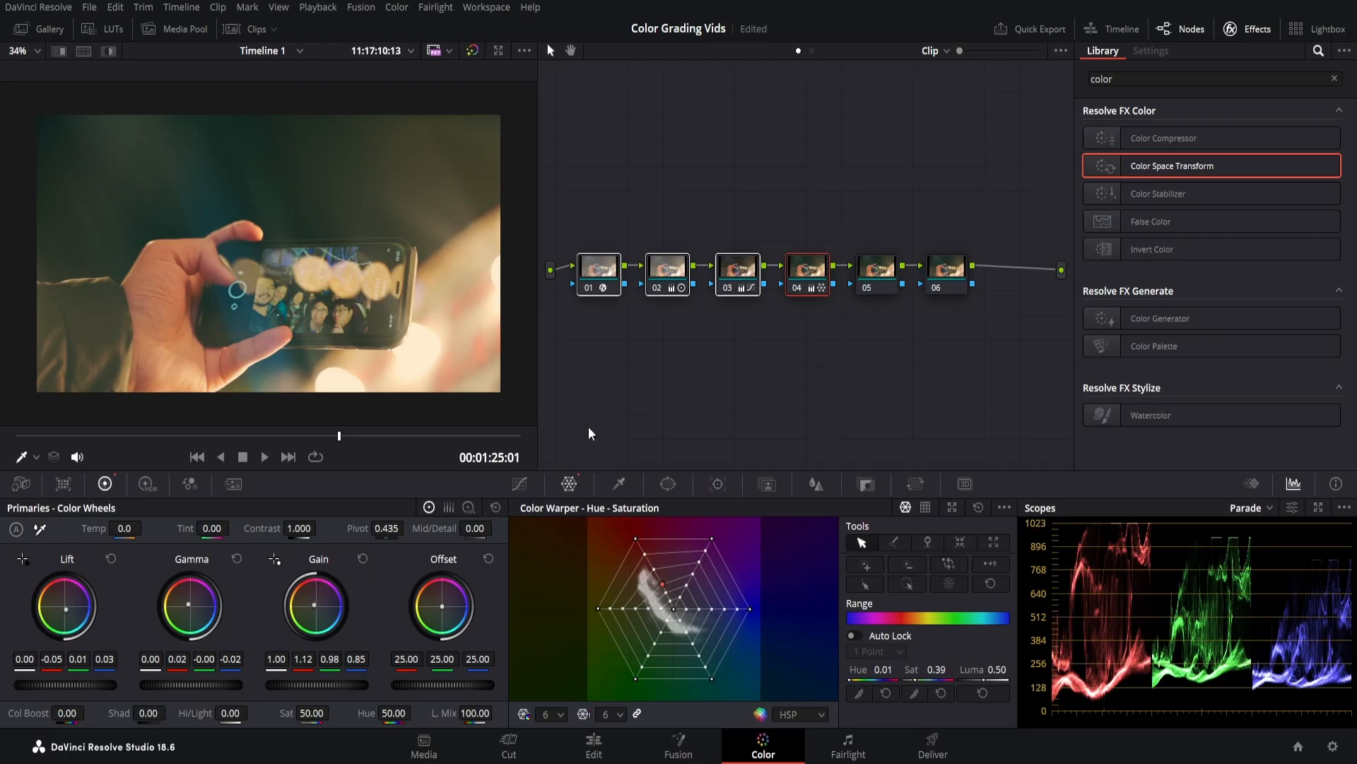
# Apply the Glow effect to node 05 of the phone clip.
pyautogui.click(521, 485)
pyautogui.click(1134, 77)
pyautogui.write('glow')
pyautogui.moveTo(1131, 136); pyautogui.dragTo(878, 266)
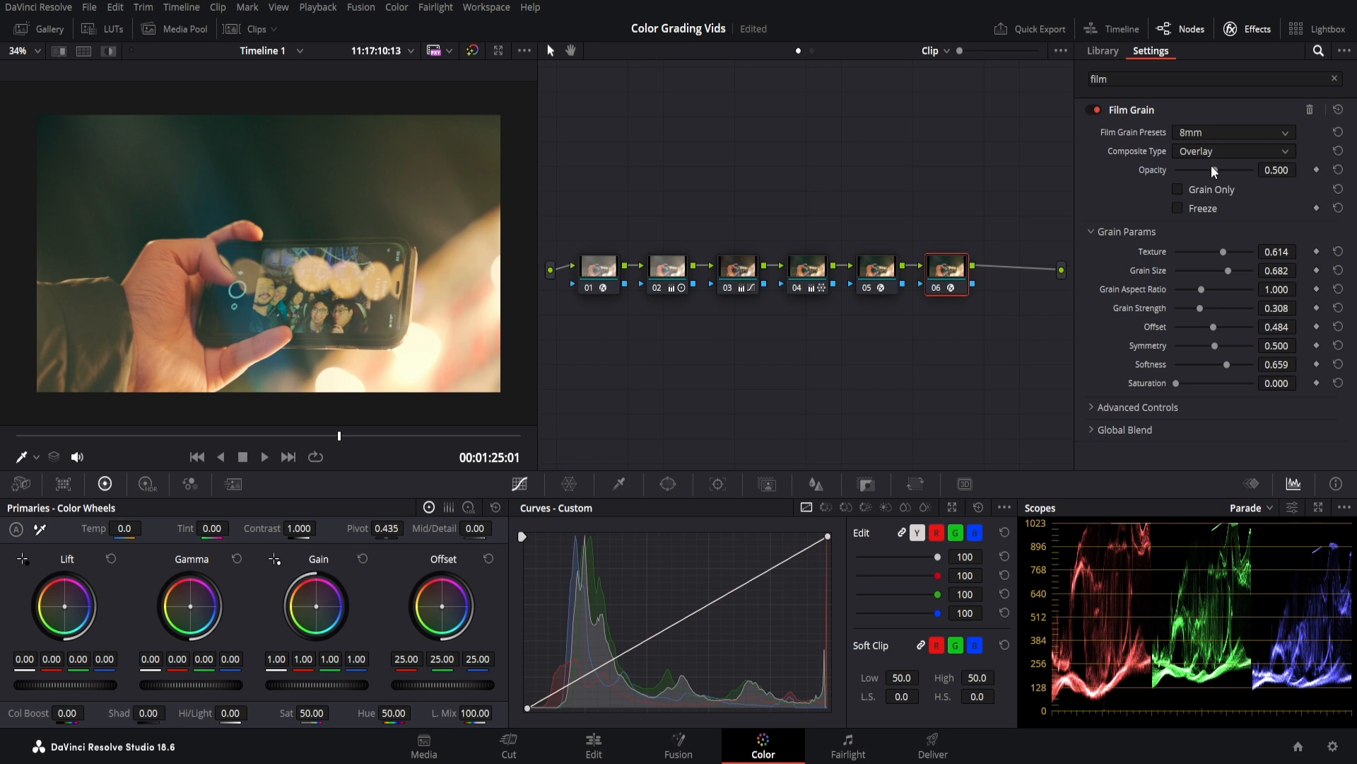
# Set node 06's Film Grain to 8mm 50D, opacity 0.798, texture 0.762, grain size 0.780.
pyautogui.click(1212, 167)
pyautogui.moveTo(1215, 170); pyautogui.dragTo(1238, 170)
pyautogui.moveTo(1230, 251); pyautogui.dragTo(1236, 269)
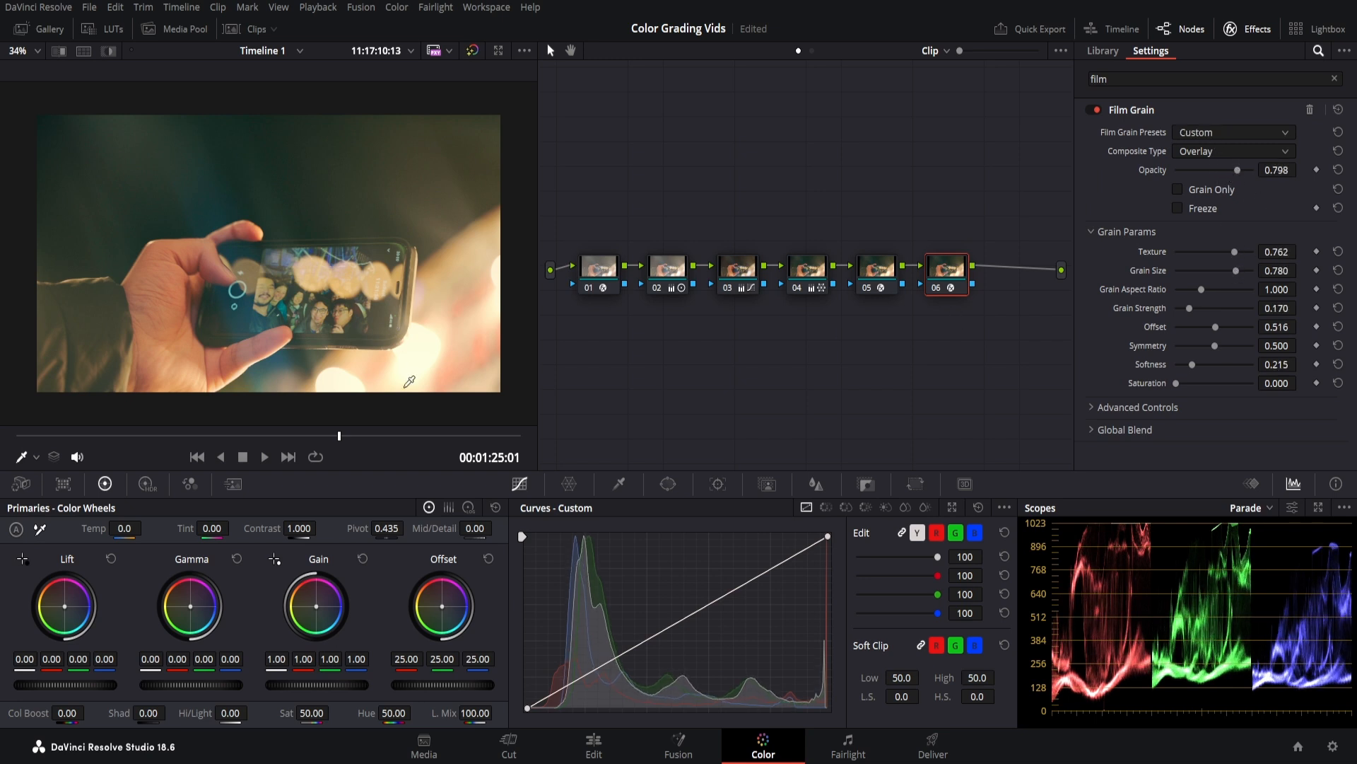